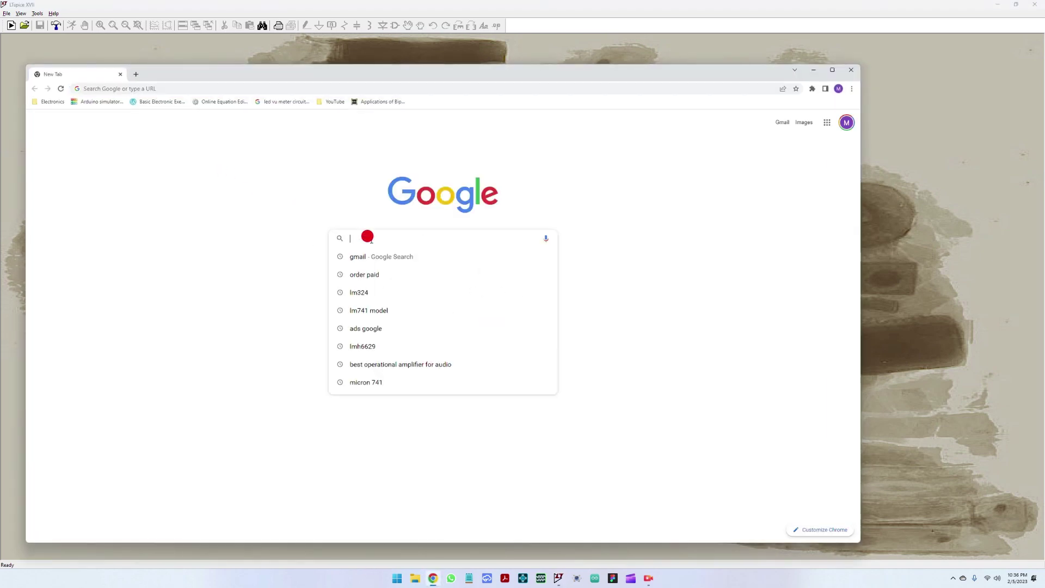
# Search Google for lm741 and open the TI LM741 Operational Amplifier datasheet (Rev. D) result in a new tab.
pyautogui.write('lm')
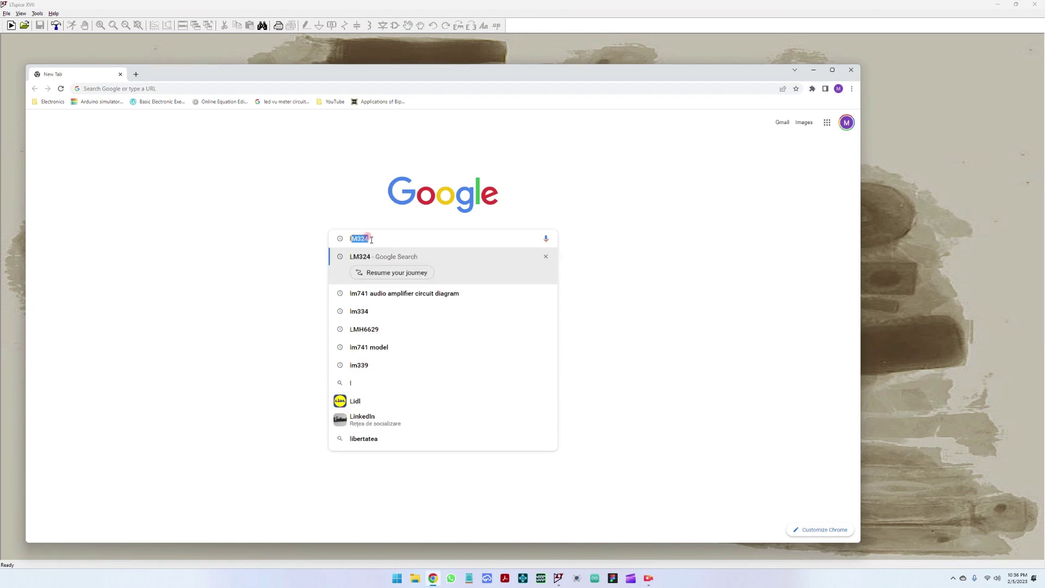
pyautogui.write('741')
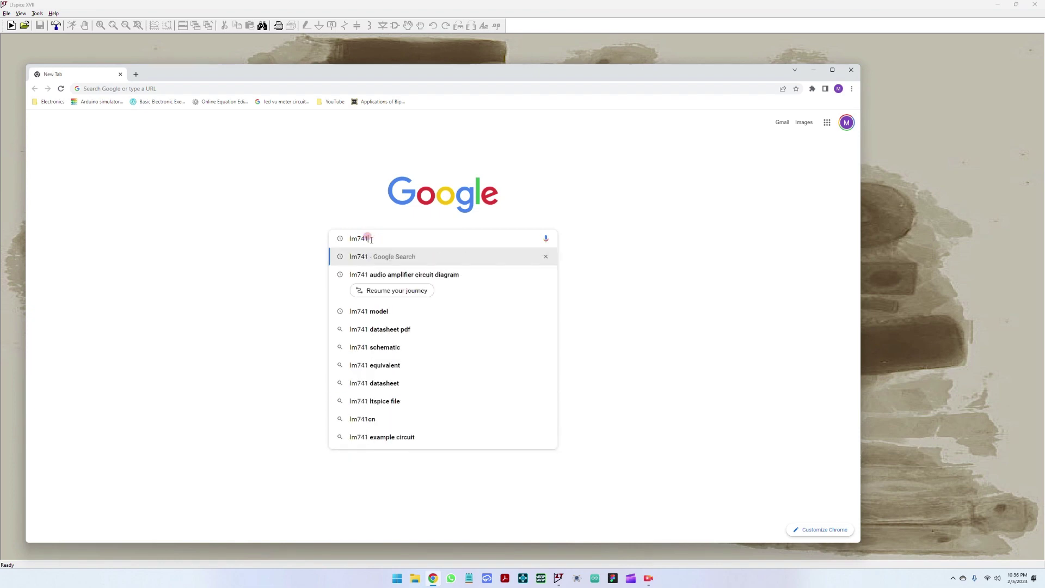
pyautogui.press('Return')
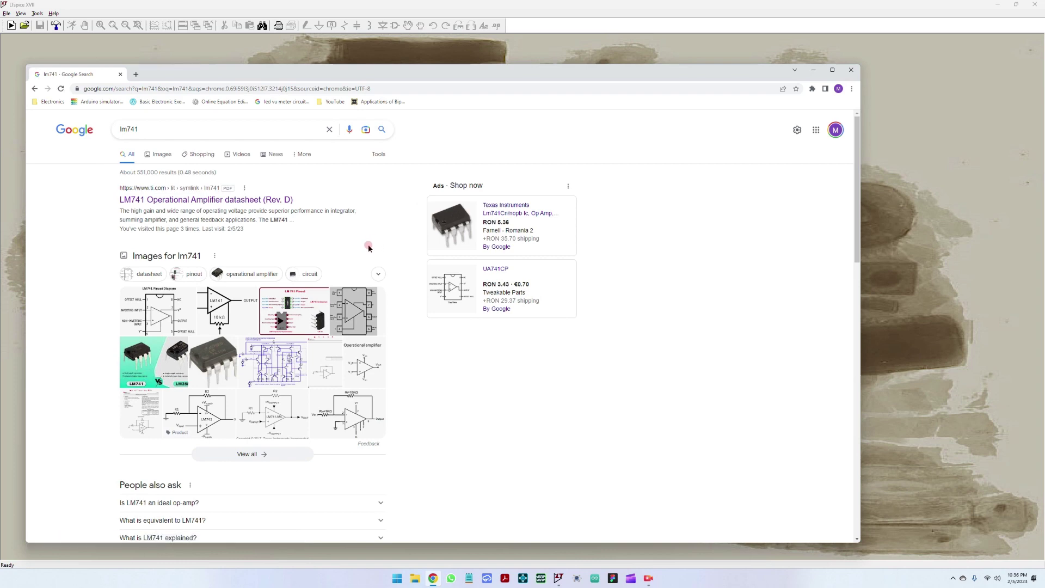
pyautogui.scroll(-4, 273, 343)
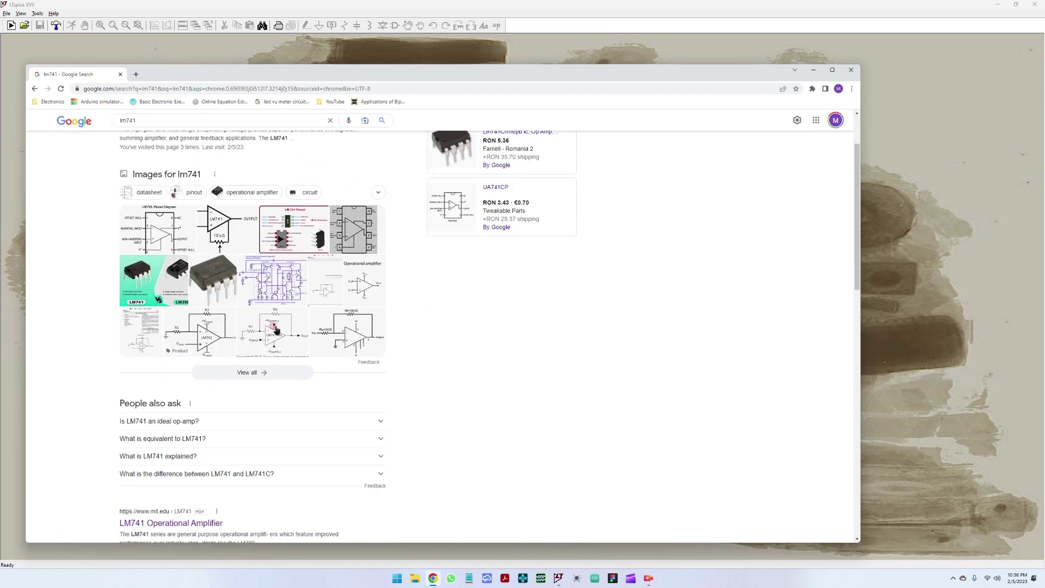
pyautogui.scroll(-4, 273, 343)
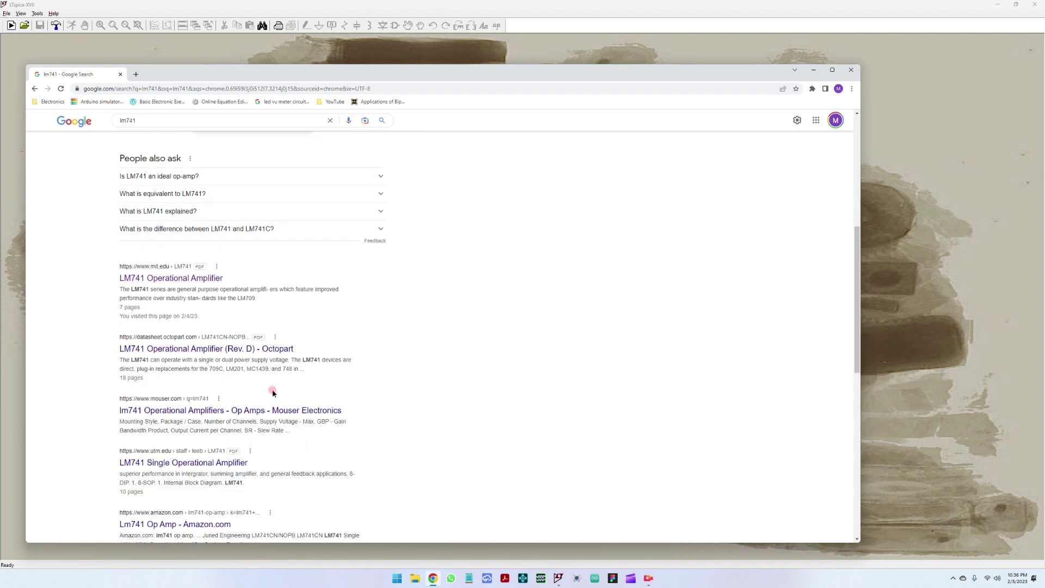
pyautogui.scroll(-2, 271, 388)
pyautogui.scroll(10, 273, 389)
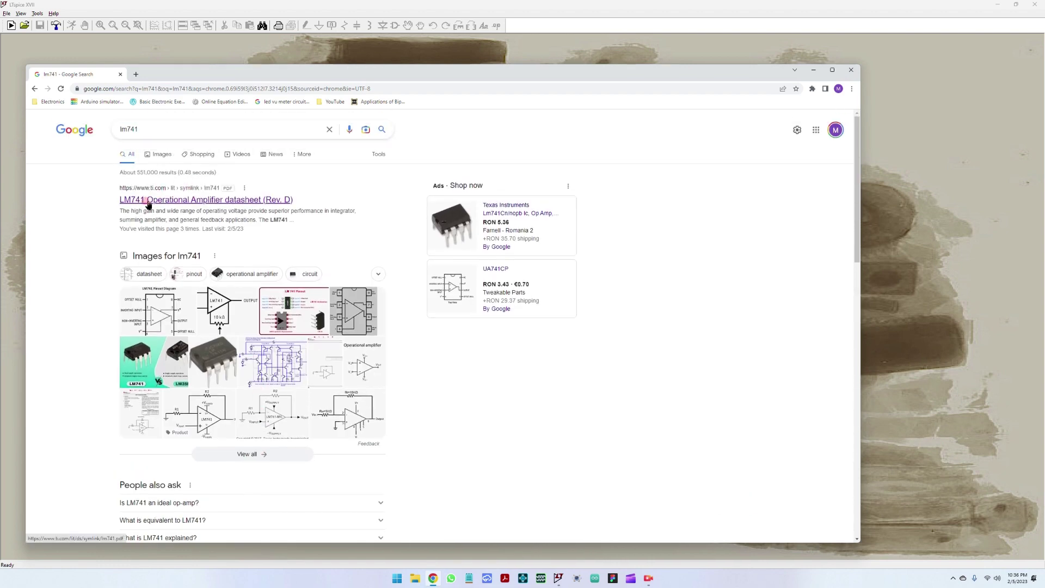
pyautogui.click(177, 128)
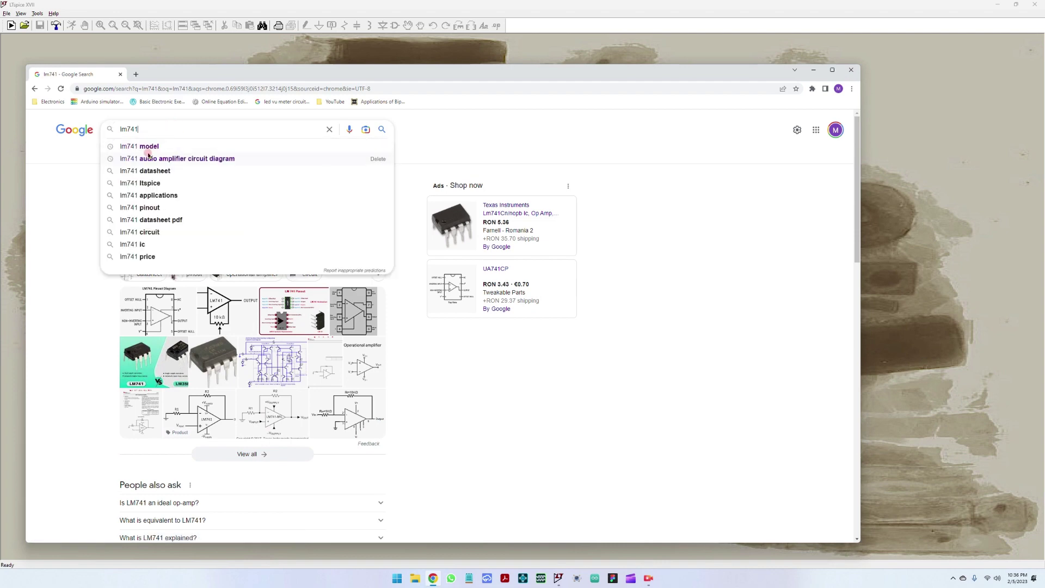
pyautogui.click(76, 168)
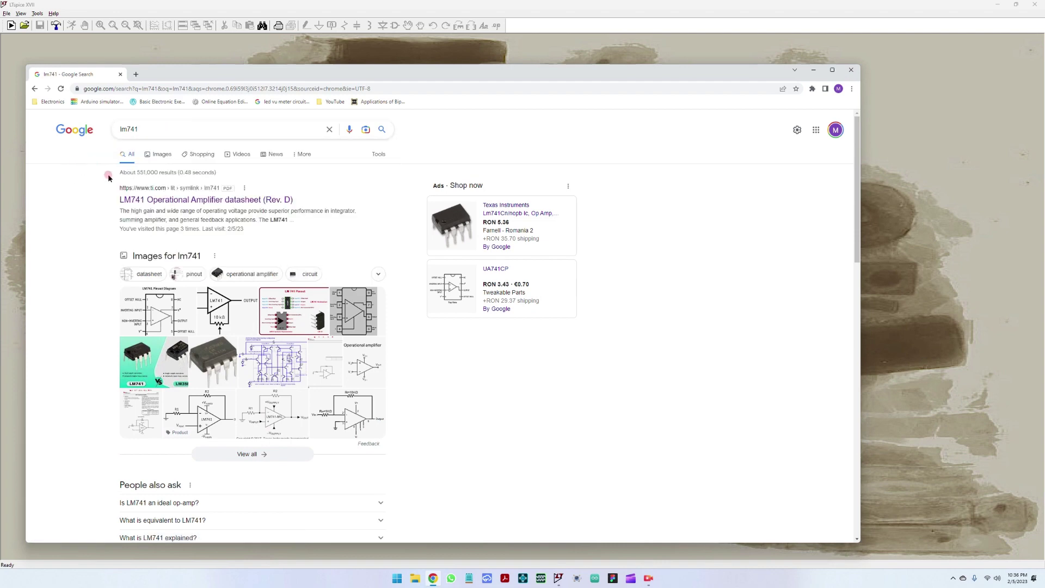
pyautogui.middleClick(161, 202)
# Search Google for "lm741 model" and view TI's LM741 product information page in a new tab.
pyautogui.click(158, 131)
pyautogui.write('model')
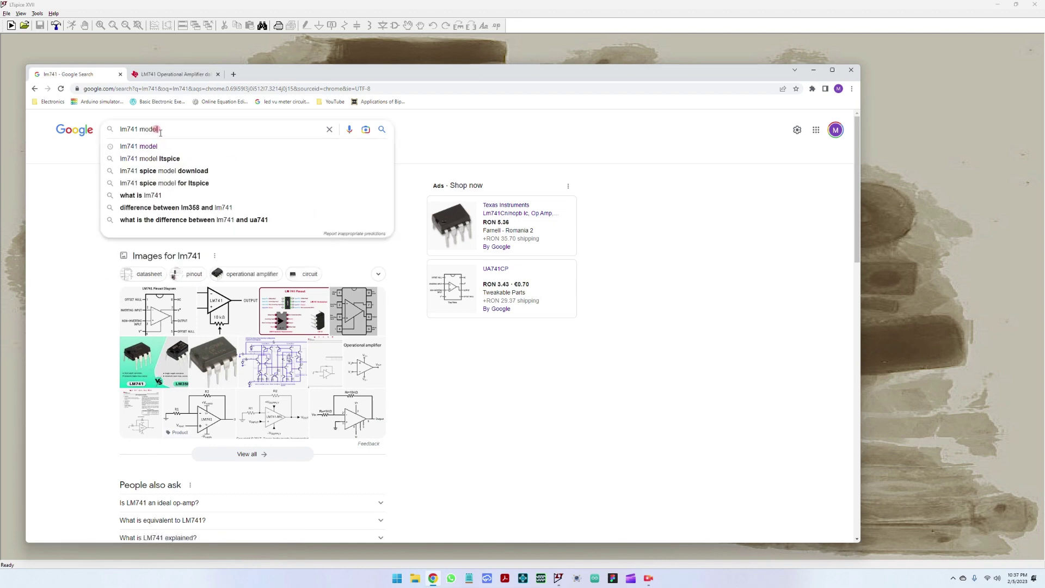
pyautogui.press('Return')
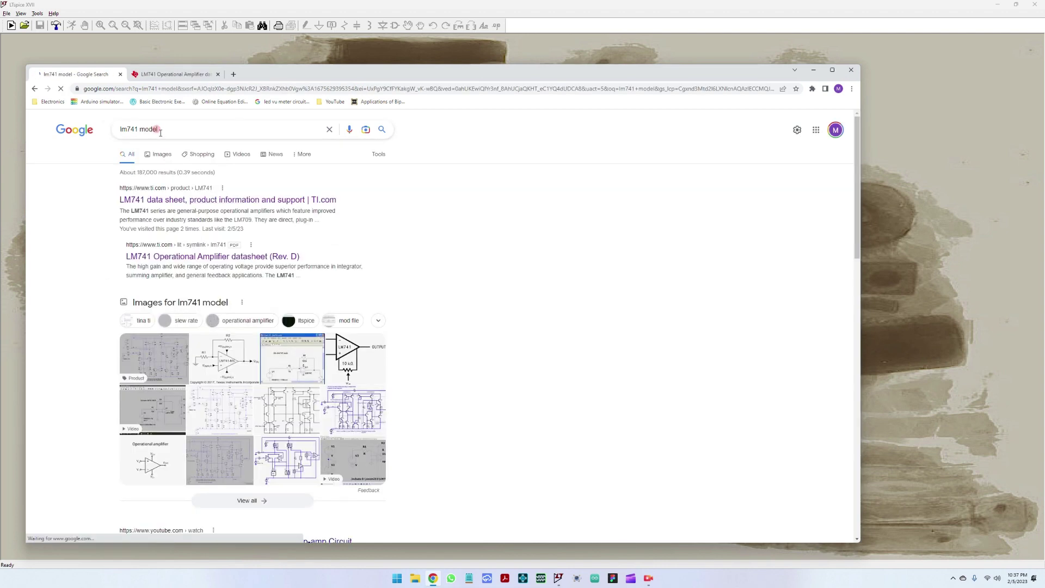
pyautogui.click(179, 202)
pyautogui.rightClick(183, 205)
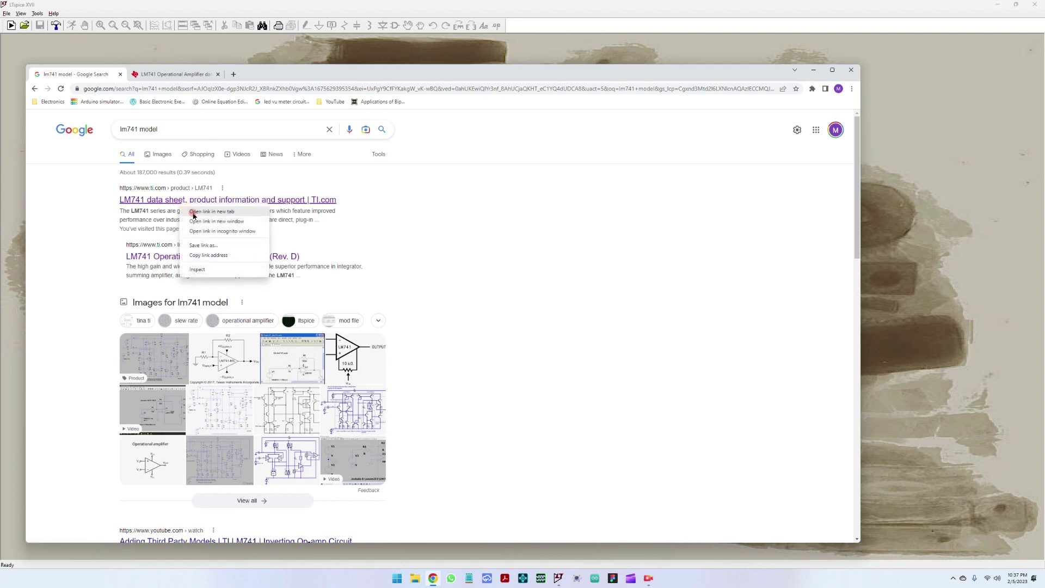
pyautogui.click(193, 214)
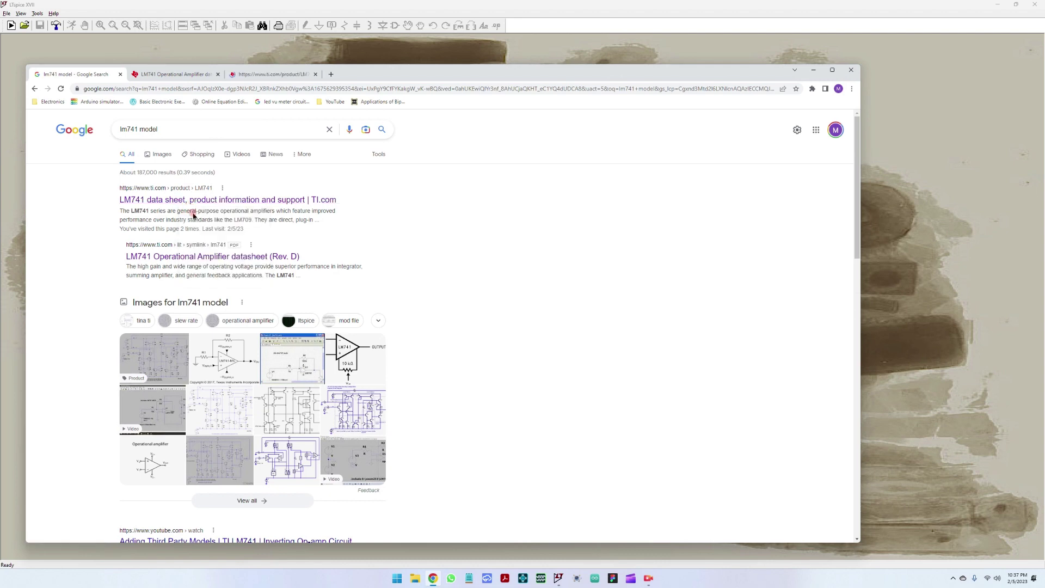
pyautogui.click(258, 74)
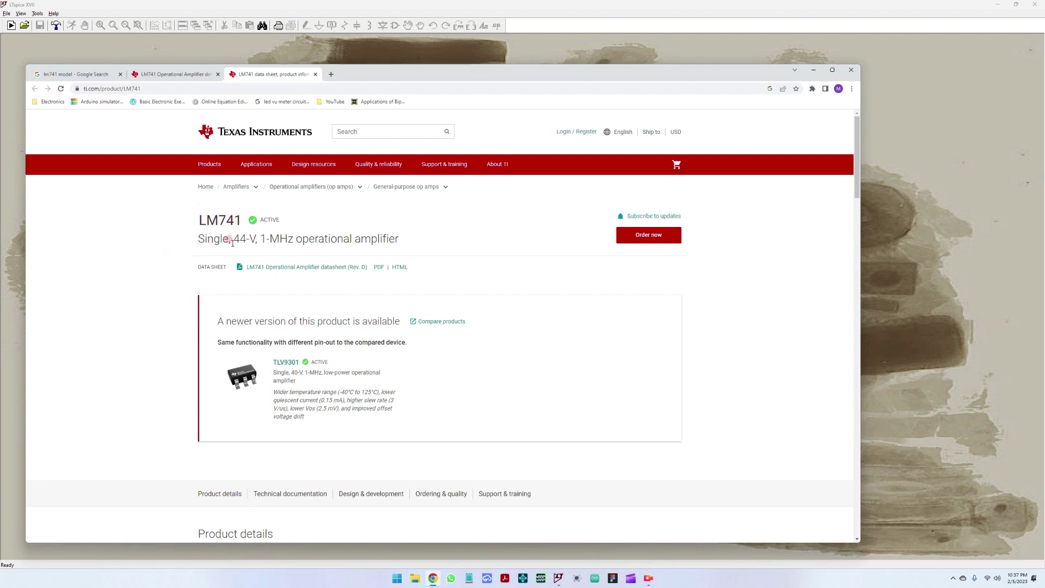
# Review the LM741 parameters and application circuit, download the LM741 PSpice Model (Rev. B), and open the snom211b.zip archive.
pyautogui.moveTo(237, 242); pyautogui.dragTo(409, 243)
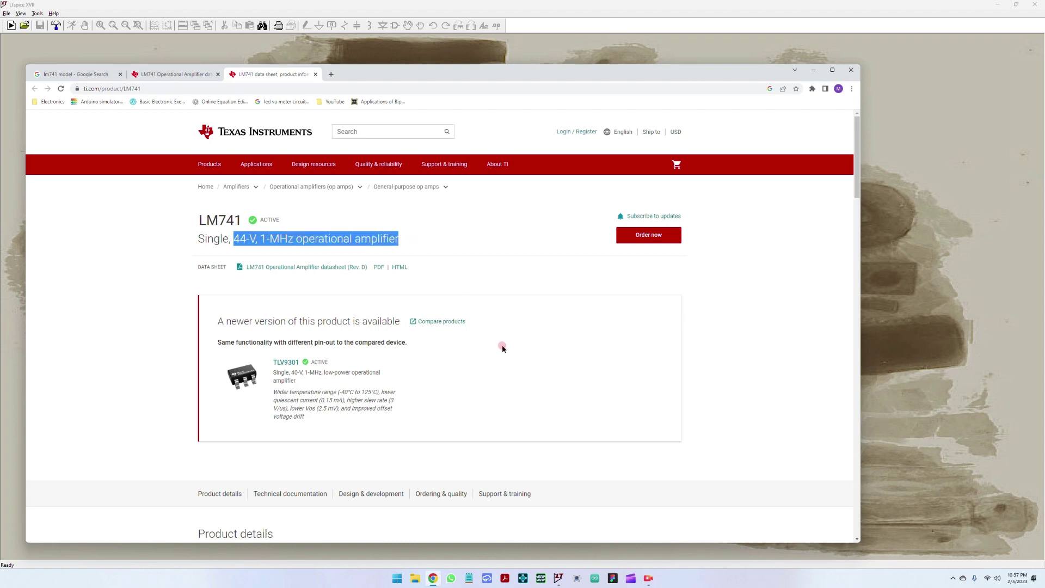
pyautogui.scroll(-7, 501, 344)
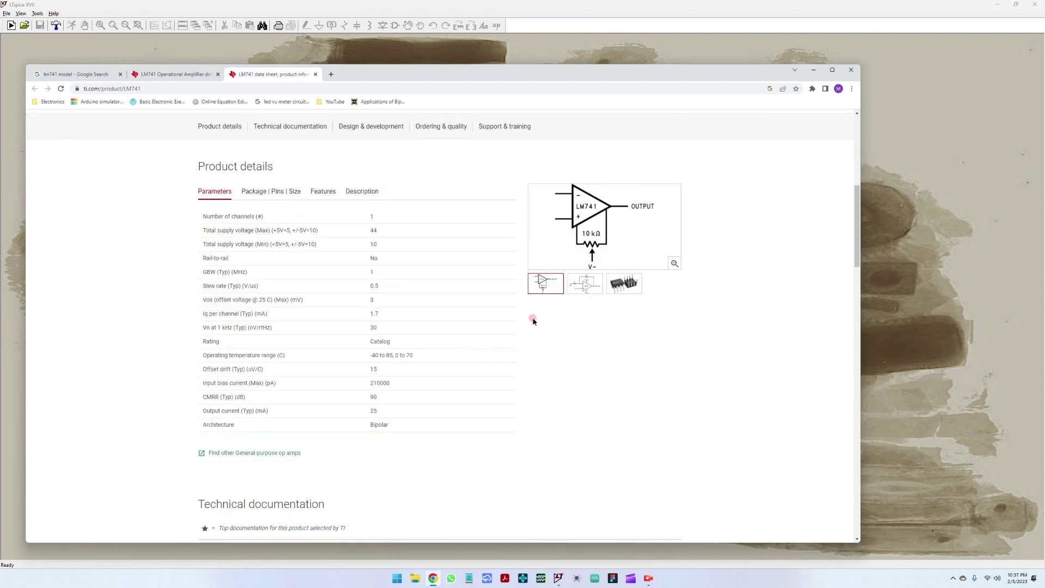
pyautogui.click(580, 288)
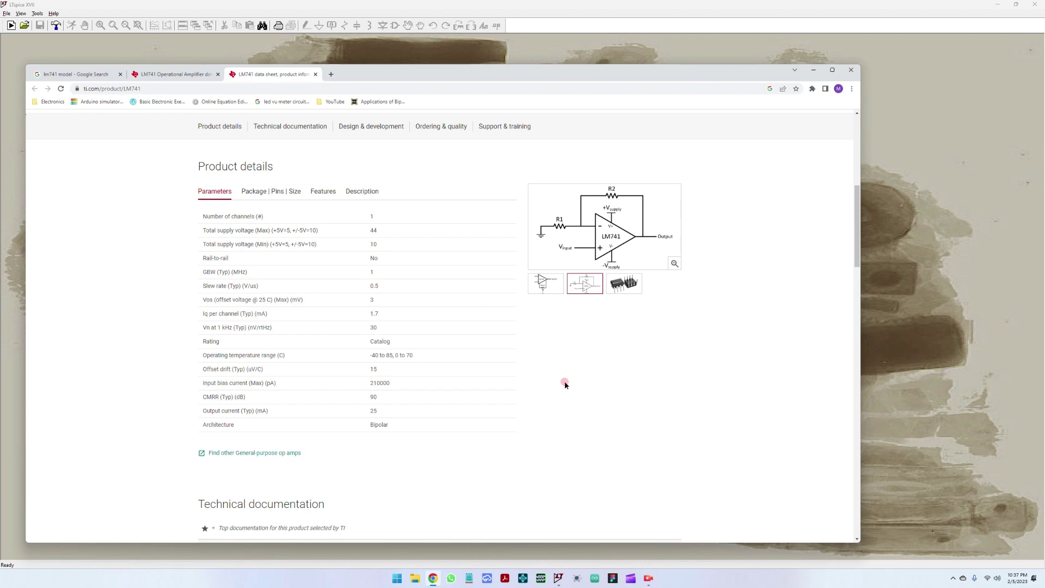
pyautogui.scroll(-4, 526, 361)
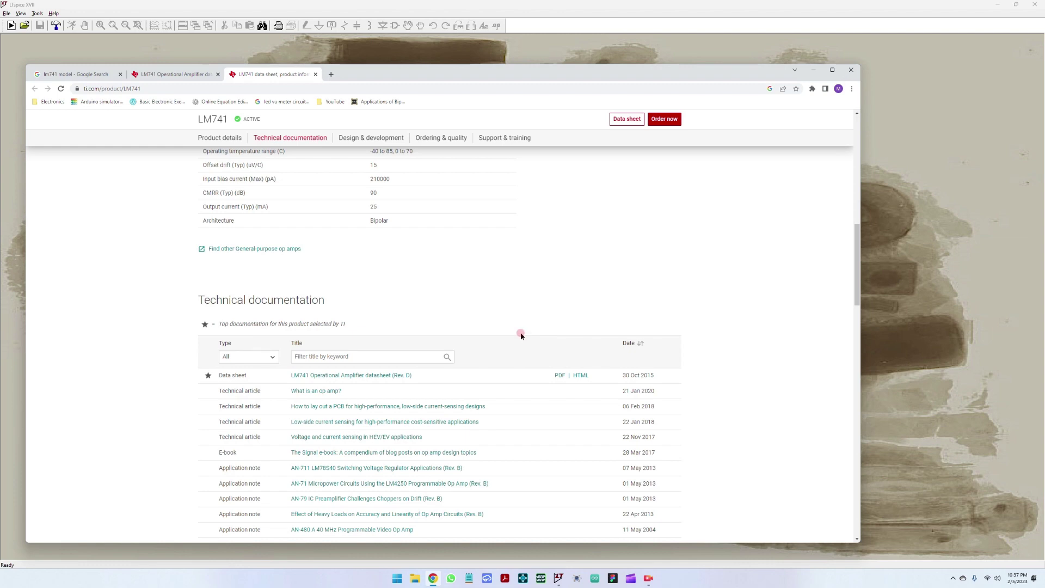
pyautogui.scroll(-10, 511, 307)
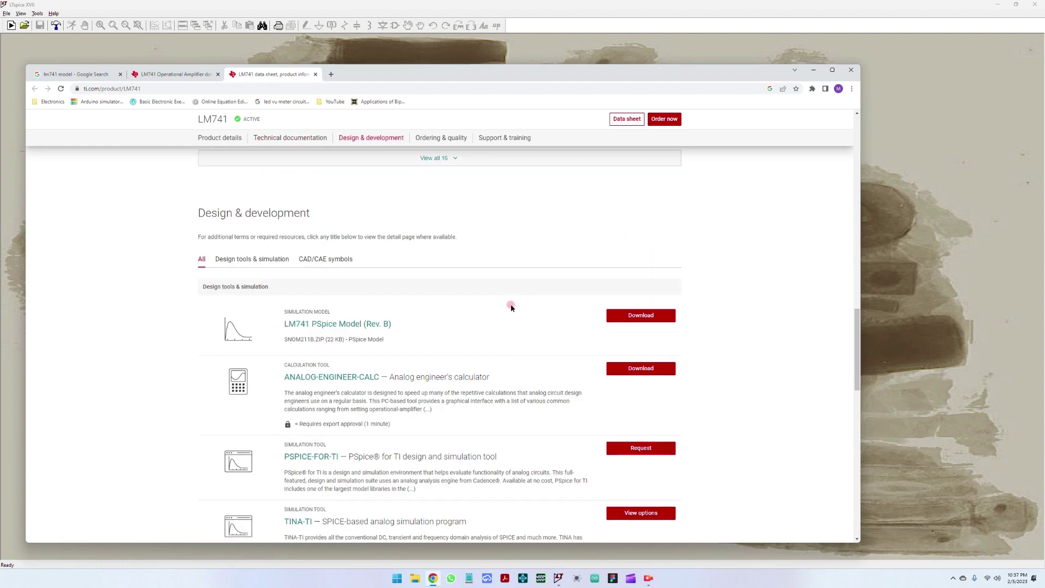
pyautogui.moveTo(281, 283); pyautogui.dragTo(430, 283)
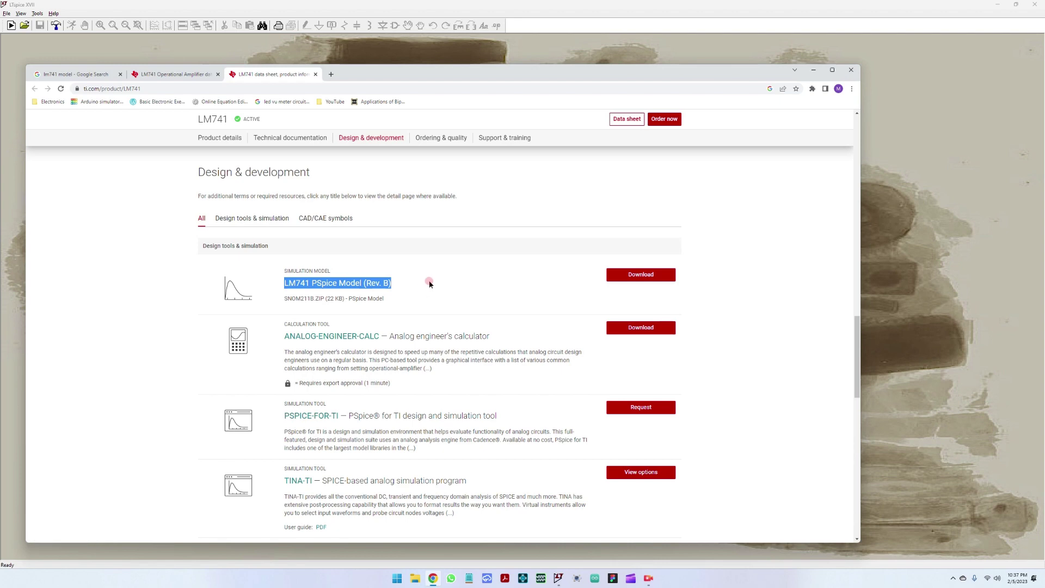
pyautogui.click(434, 245)
pyautogui.click(632, 280)
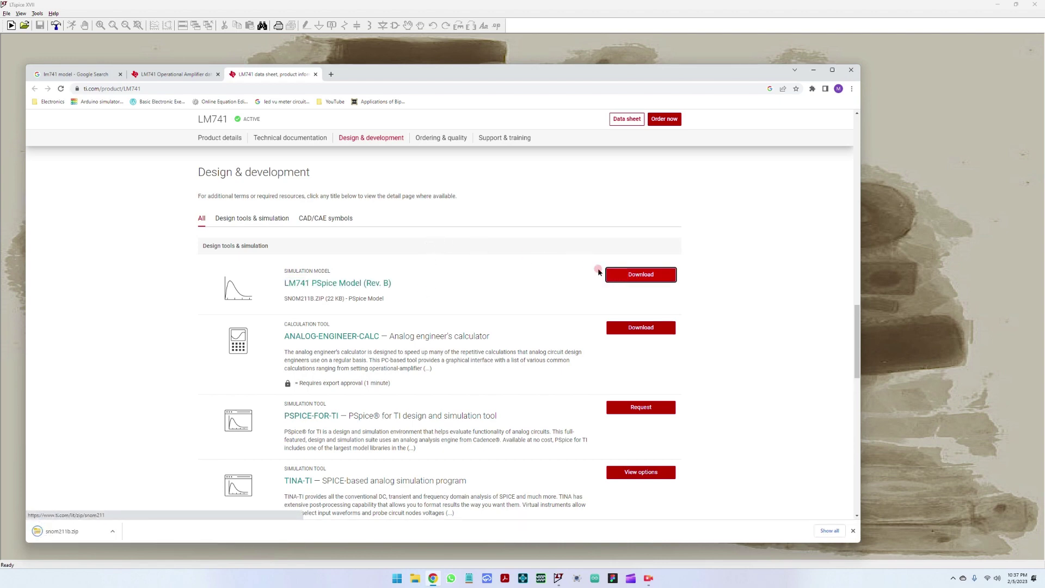
pyautogui.click(74, 531)
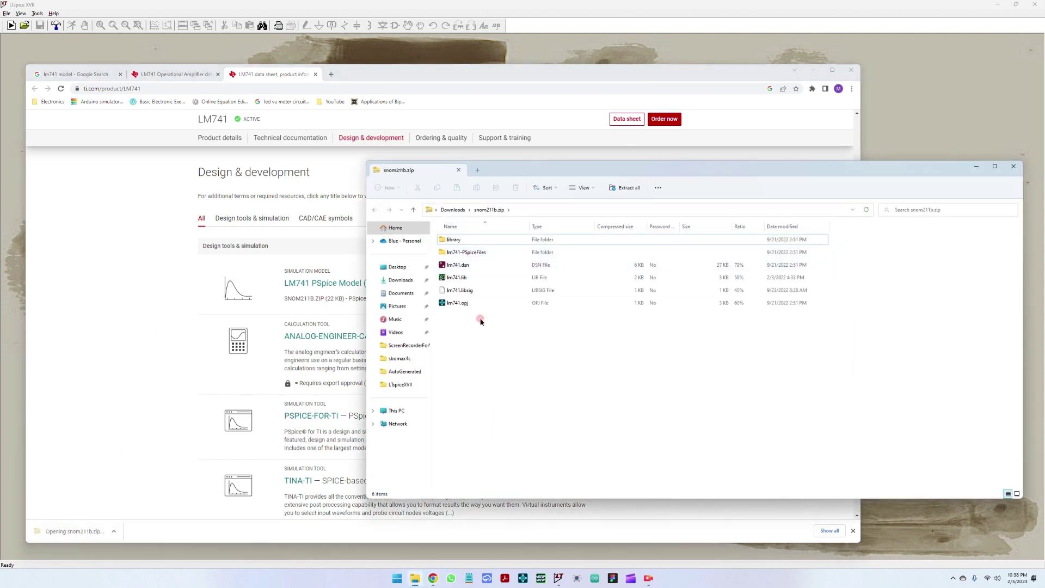
# Copy all files and folders inside the snom211b.zip archive.
pyautogui.click(484, 338)
pyautogui.moveTo(484, 338)
pyautogui.mouseDown()
pyautogui.moveTo(450, 240)
pyautogui.moveTo(478, 356)
pyautogui.mouseUp()
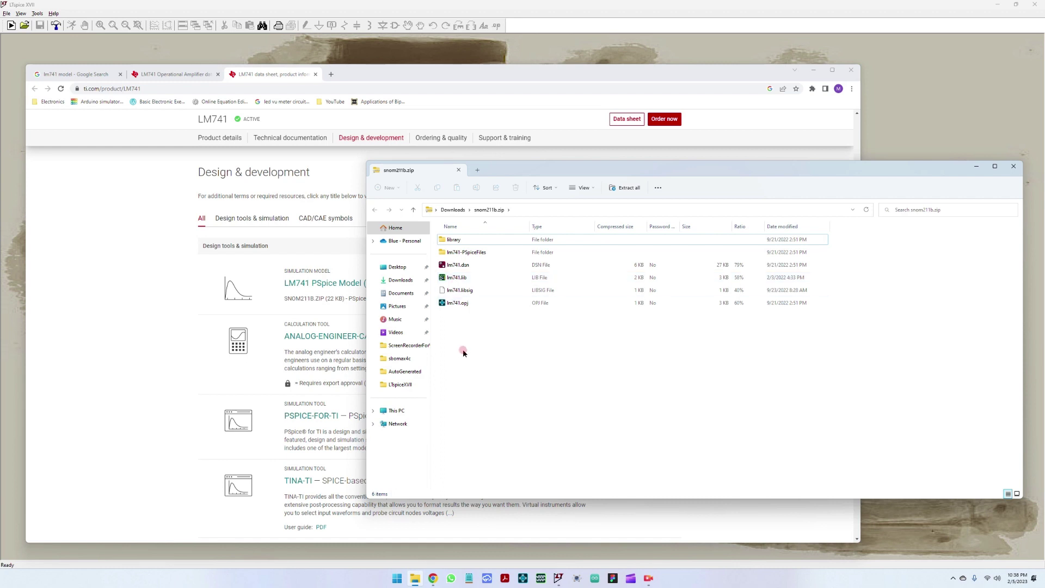
pyautogui.moveTo(466, 332); pyautogui.dragTo(449, 234)
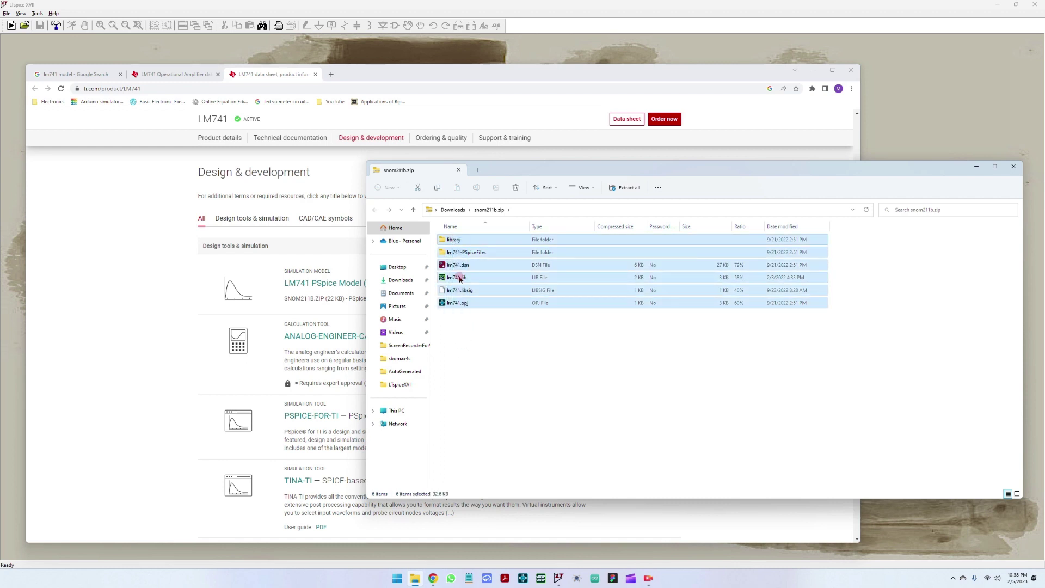
# Create a folder named LM741 on the Desktop, using a new File Explorer tab.
pyautogui.hotkey('ctrl', 't')
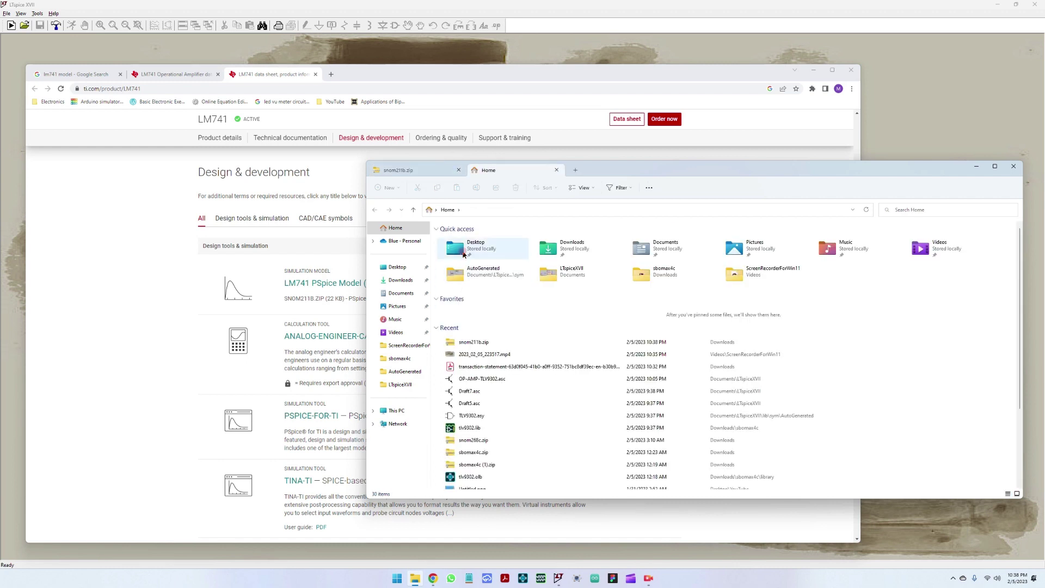
pyautogui.click(401, 268)
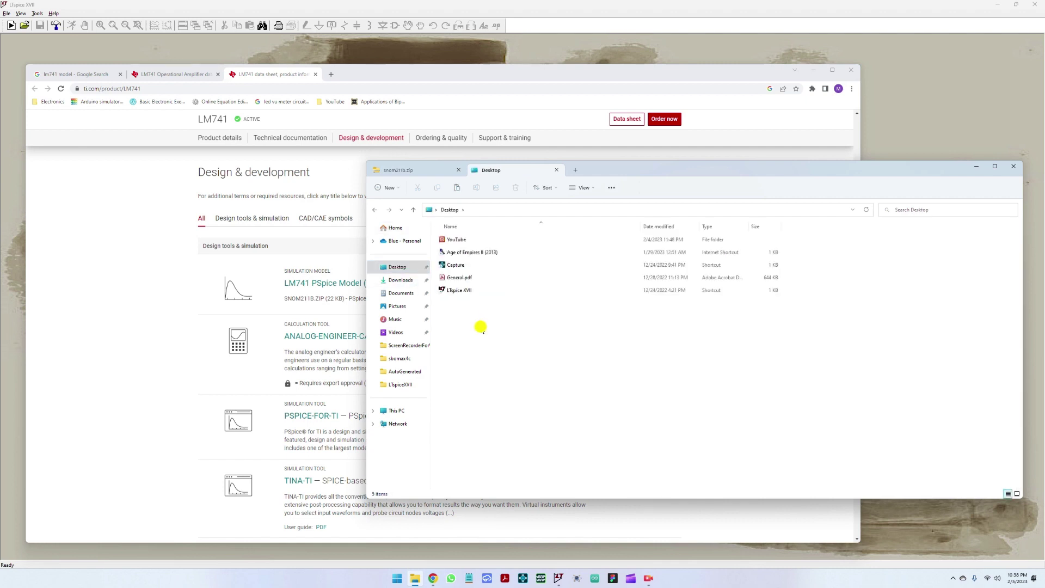
pyautogui.rightClick(481, 328)
pyautogui.click(523, 399)
pyautogui.click(610, 397)
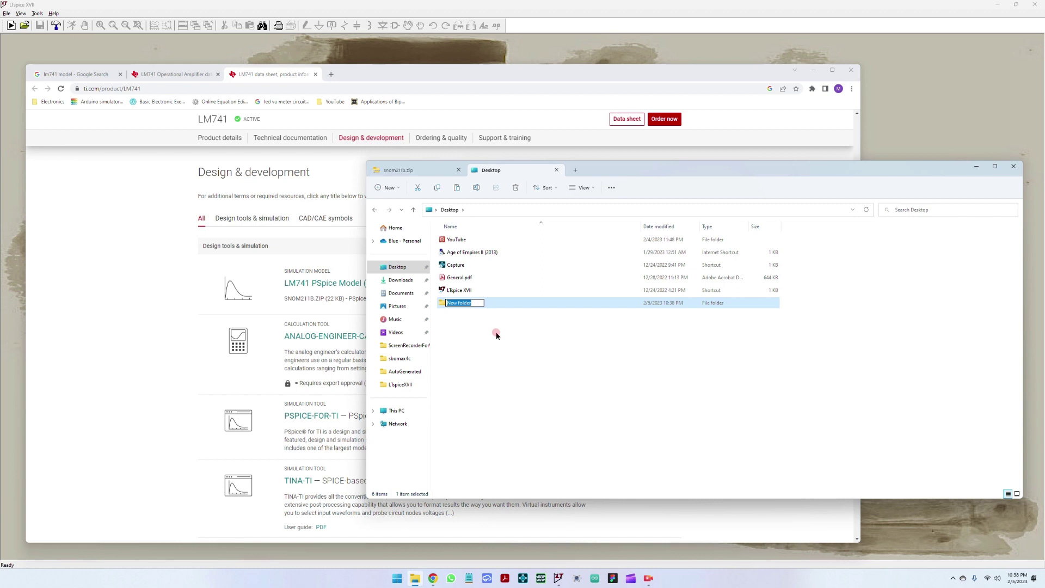
pyautogui.write('LM741')
pyautogui.press('Return')
# Paste the copied archive contents into the LM741 folder and select the lm741.lib file.
pyautogui.press('Return')
pyautogui.hotkey('ctrl', 'v')
pyautogui.click(496, 335)
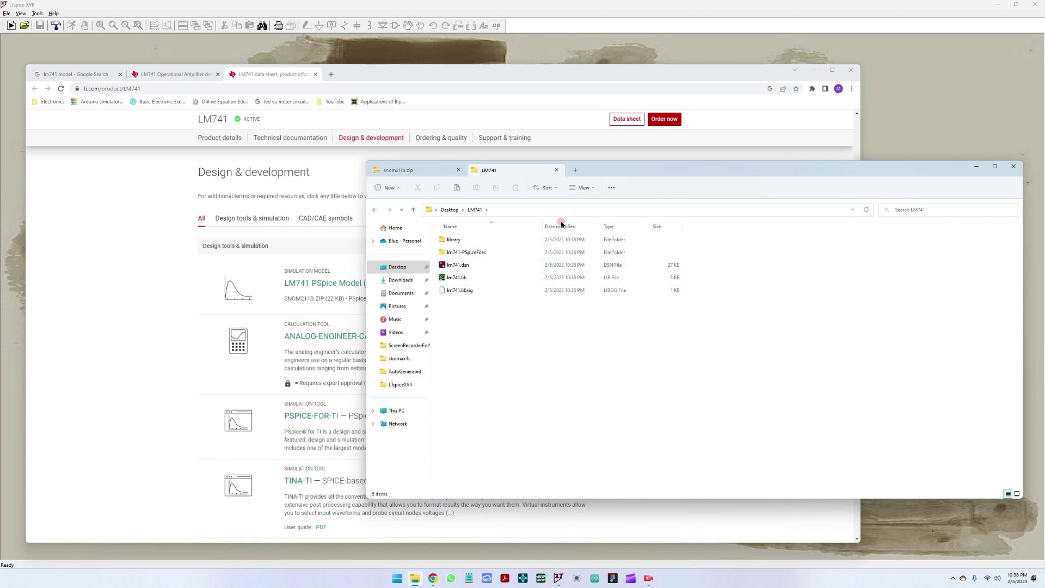
pyautogui.click(479, 278)
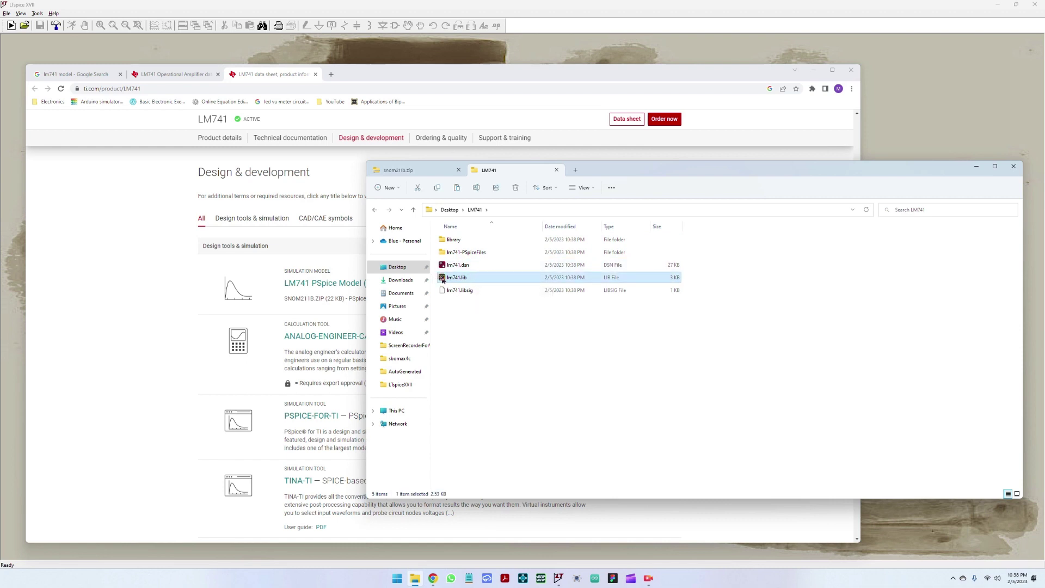
# In LTspice, start opening a file, browse to the LM741 folder on the Desktop, and list all file types.
pyautogui.click(919, 131)
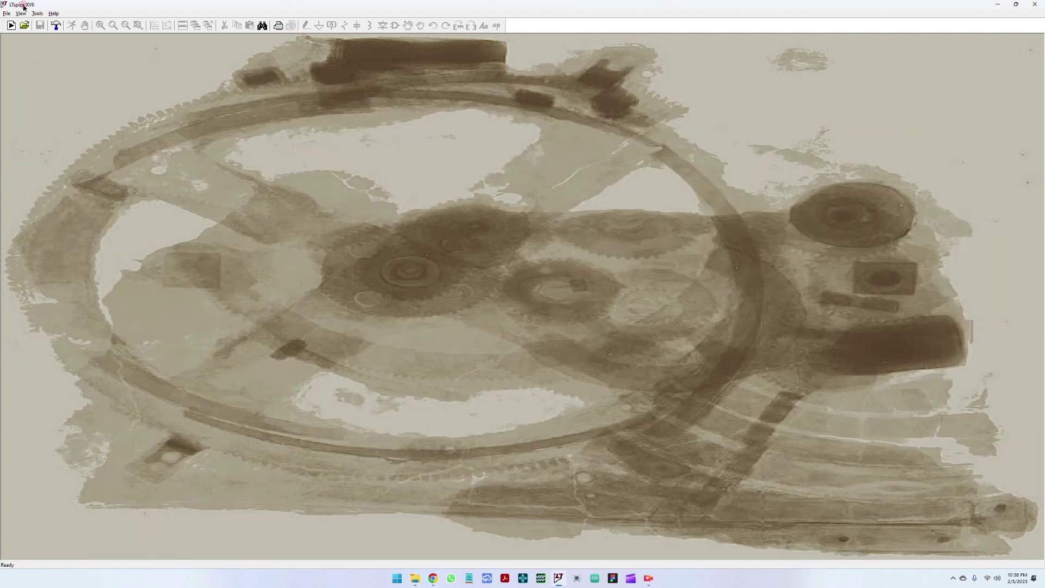
pyautogui.click(6, 14)
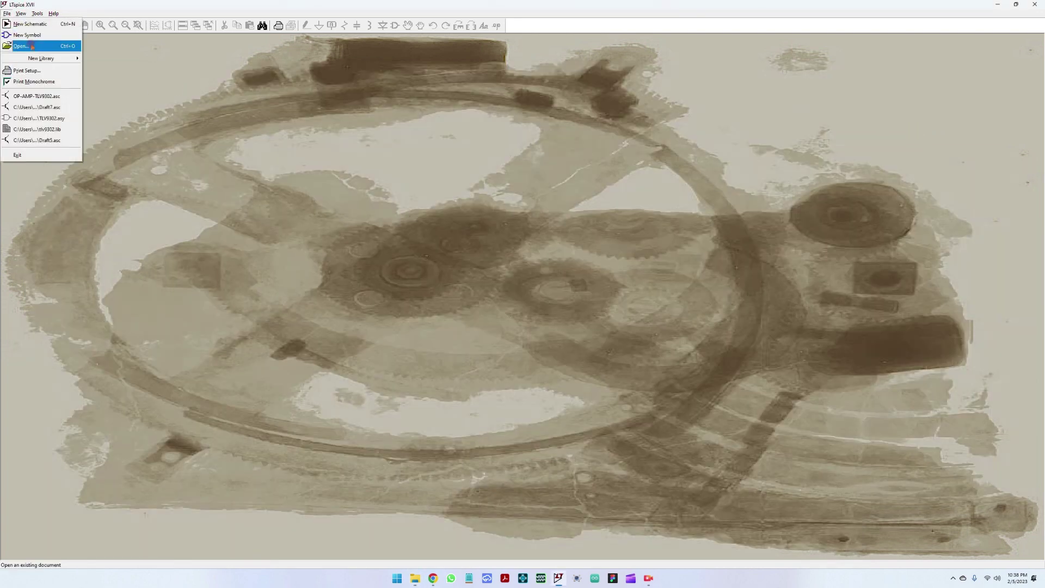
pyautogui.click(25, 46)
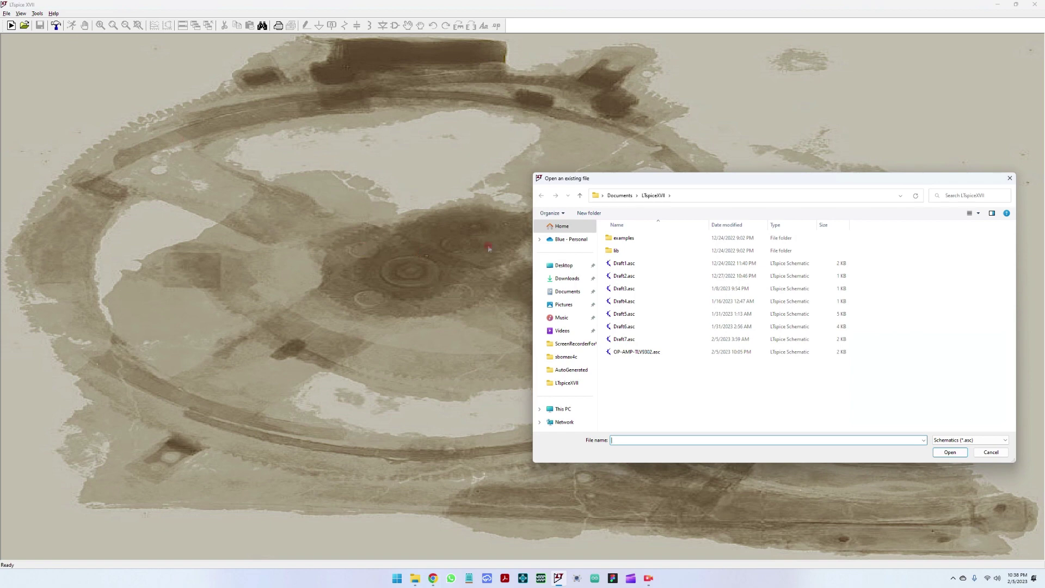
pyautogui.click(561, 267)
pyautogui.doubleClick(622, 252)
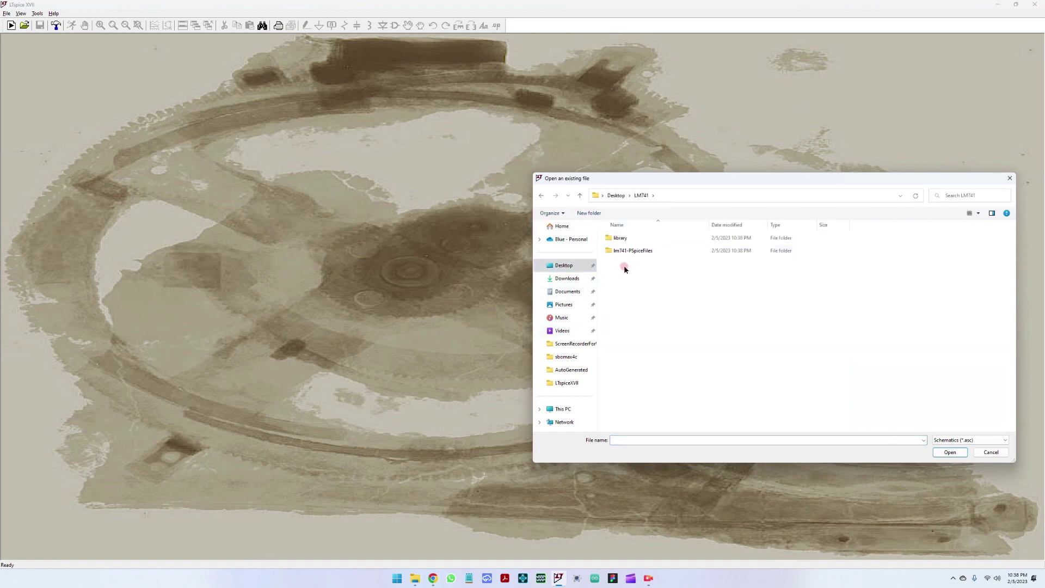
pyautogui.doubleClick(624, 239)
pyautogui.click(641, 196)
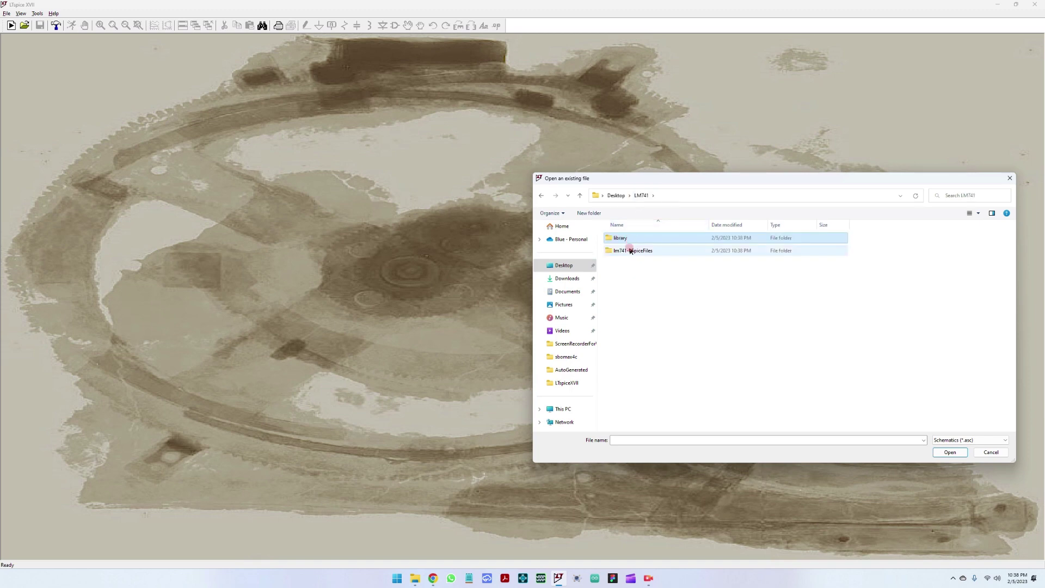
pyautogui.click(632, 250)
pyautogui.click(973, 440)
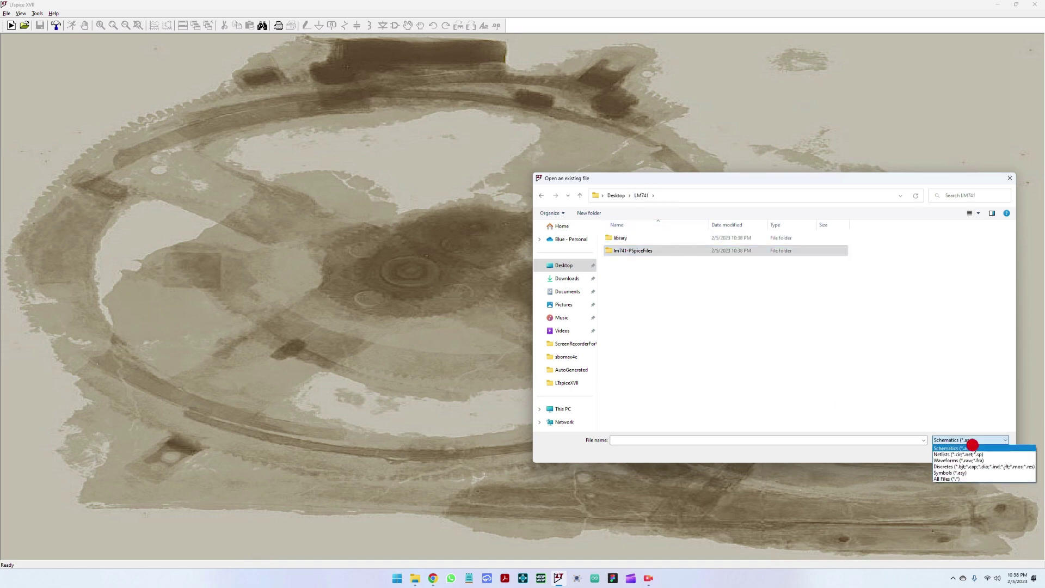
pyautogui.click(963, 479)
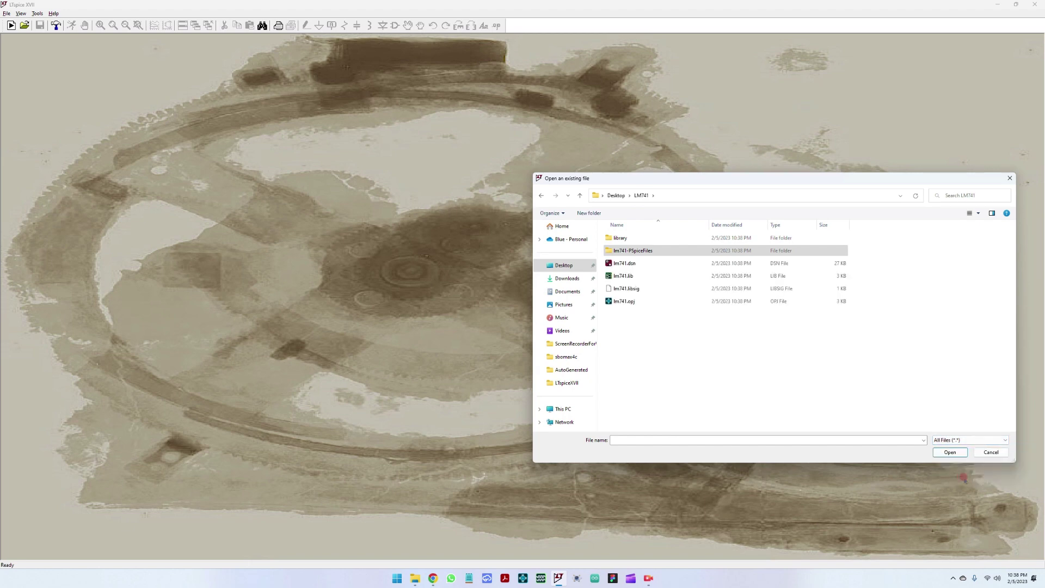
# Open the lm741.lib file from the LM741 folder, keeping the file filter on All Files.
pyautogui.click(620, 276)
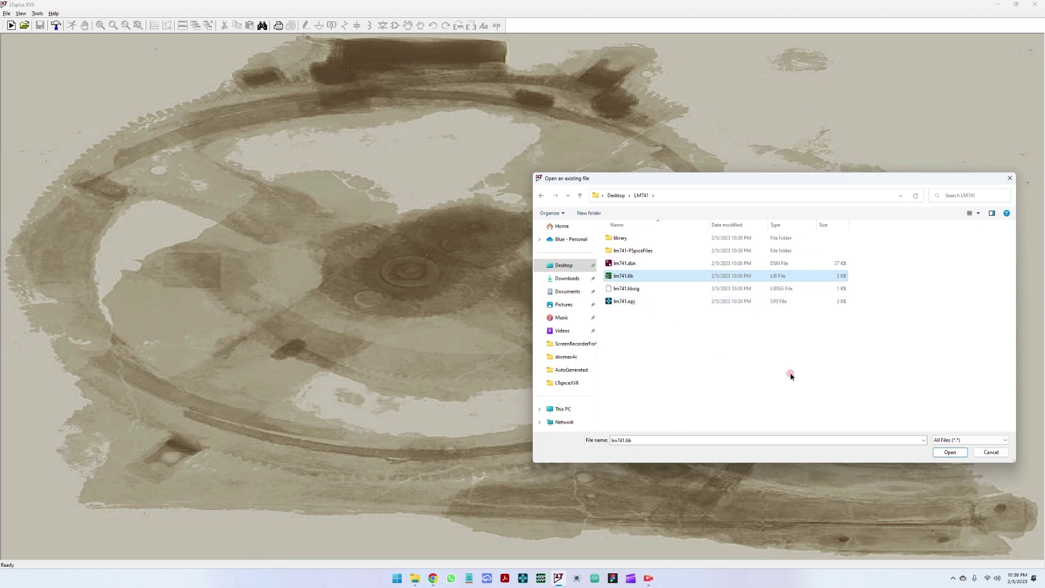
pyautogui.click(938, 440)
pyautogui.click(955, 478)
pyautogui.click(621, 280)
pyautogui.click(784, 381)
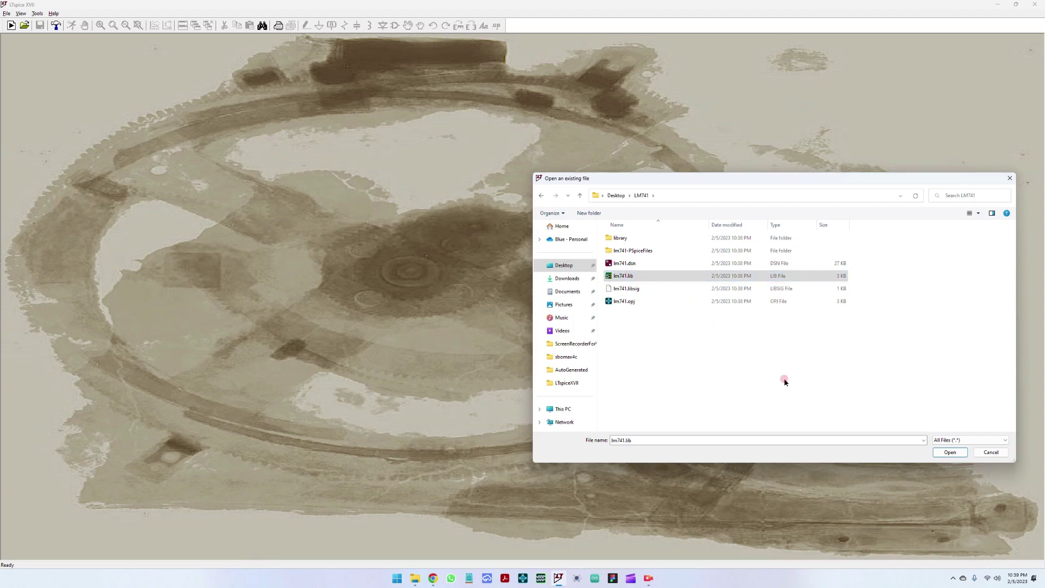
pyautogui.click(950, 452)
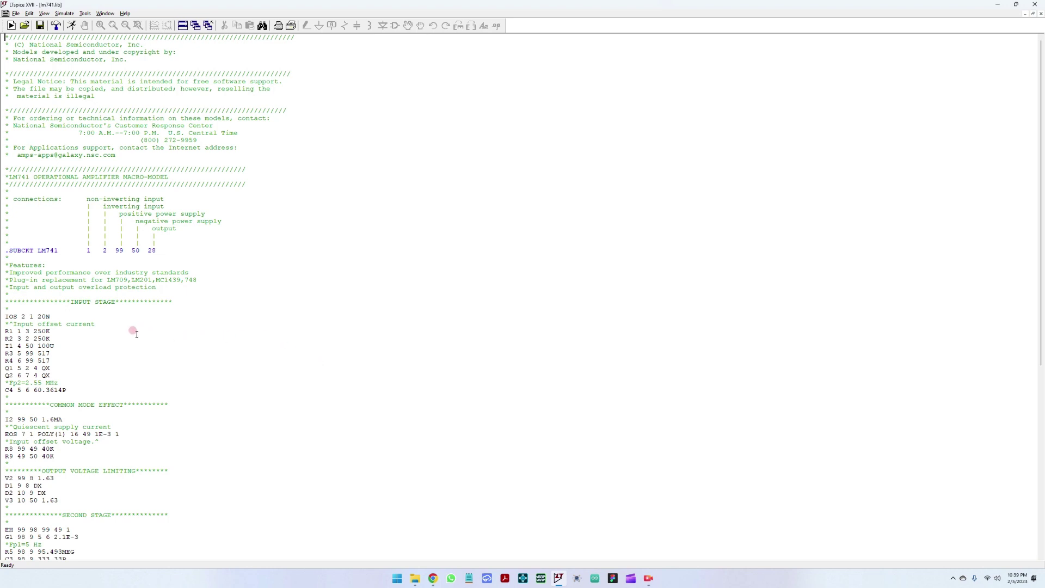
# Examine the .SUBCKT LM741 node numbers and match them to the connection descriptions above them.
pyautogui.click(87, 251)
pyautogui.moveTo(87, 251); pyautogui.dragTo(159, 251)
pyautogui.click(86, 265)
pyautogui.moveTo(82, 251); pyautogui.dragTo(163, 251)
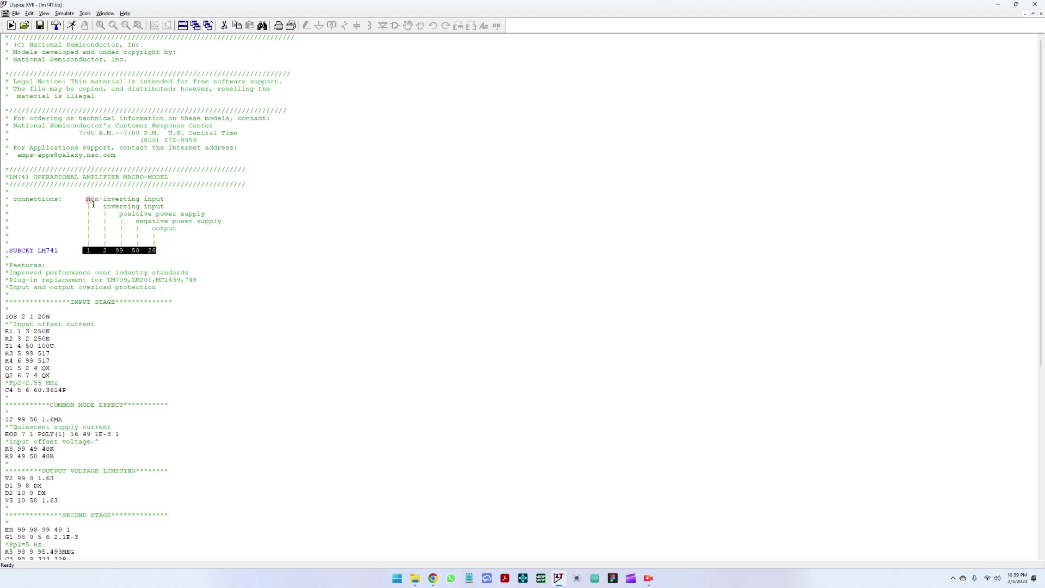
pyautogui.click(184, 214)
pyautogui.moveTo(208, 215); pyautogui.dragTo(152, 227)
pyautogui.click(170, 294)
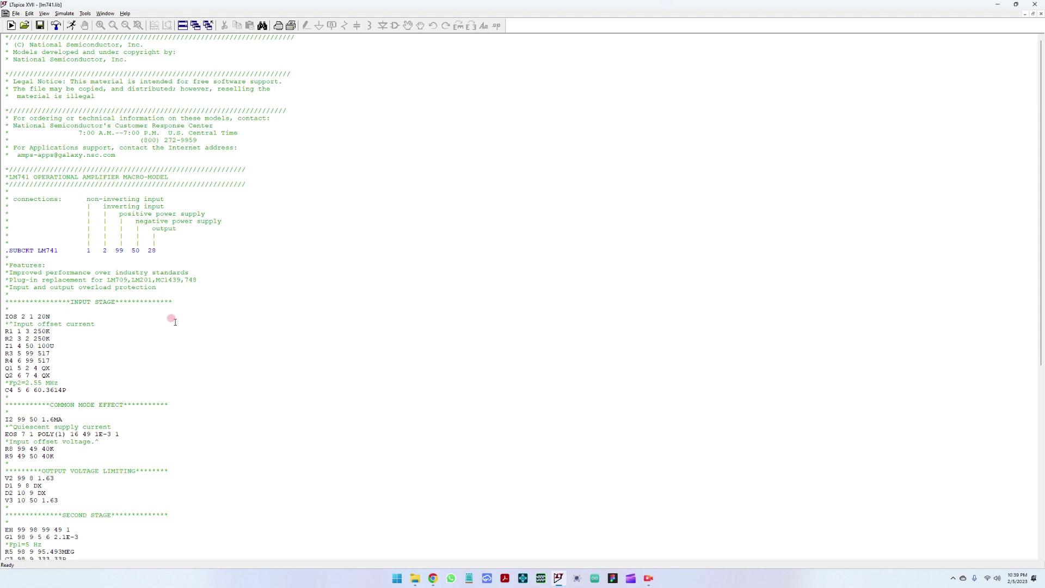
# Automatically create a symbol from the LM741 subcircuit definition with all of its ports.
pyautogui.rightClick(46, 250)
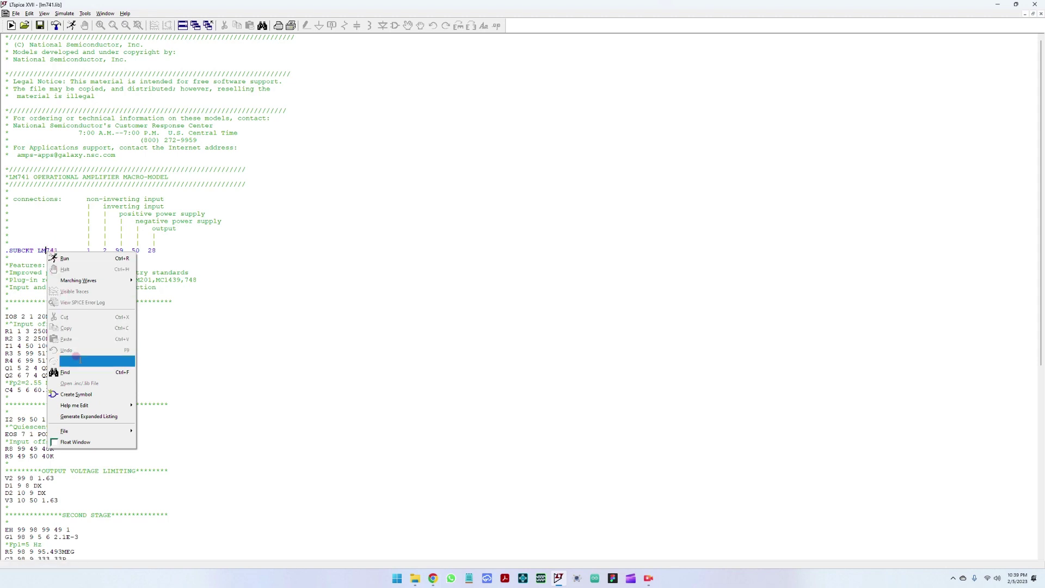
pyautogui.click(83, 394)
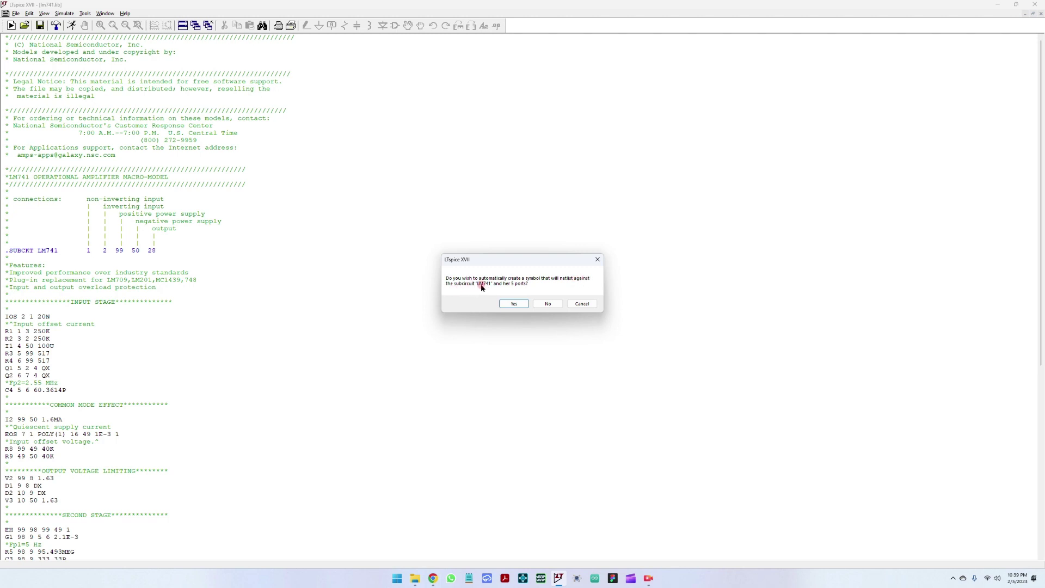
pyautogui.click(515, 304)
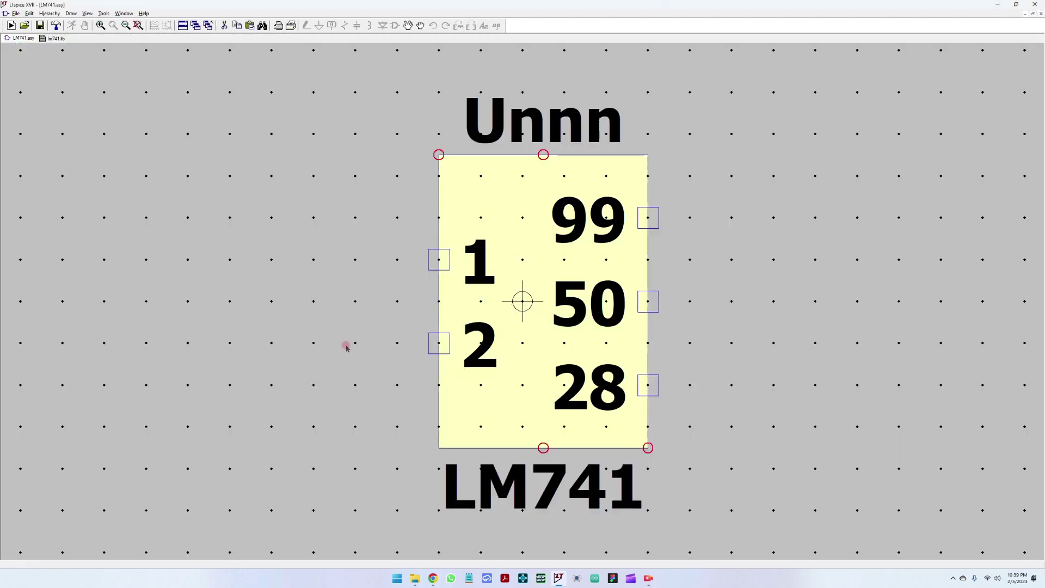
pyautogui.scroll(-3, 288, 331)
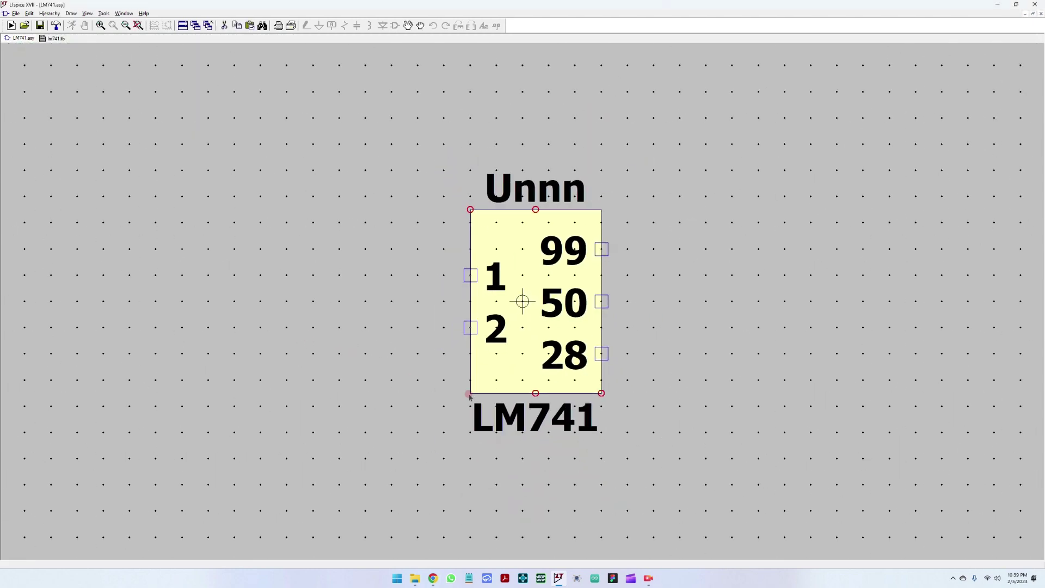
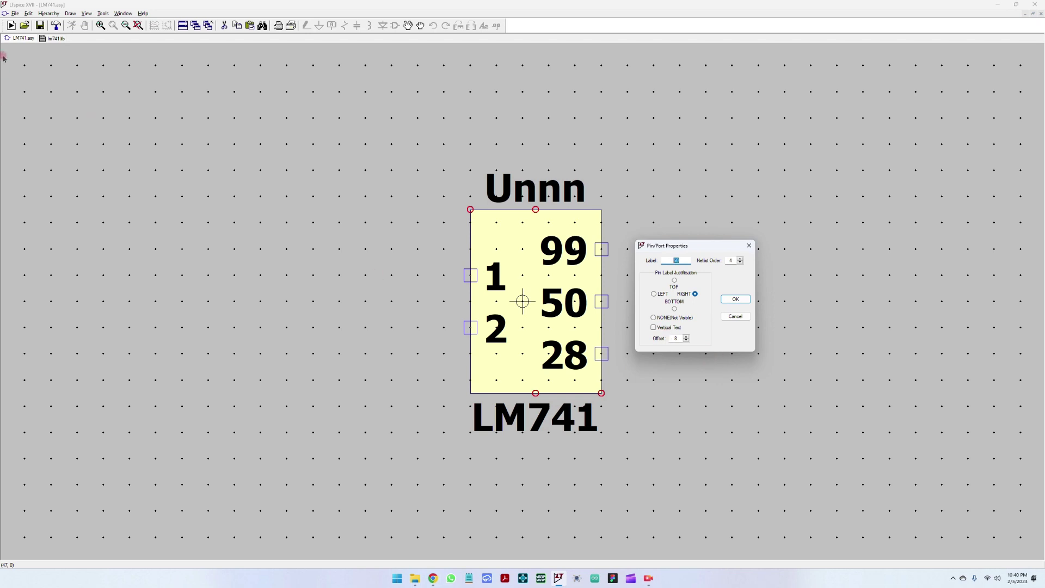
# Check the supply node numbers in lm741.lib and relabel pin 99 of the LM741 symbol as V+.
pyautogui.press('Return')
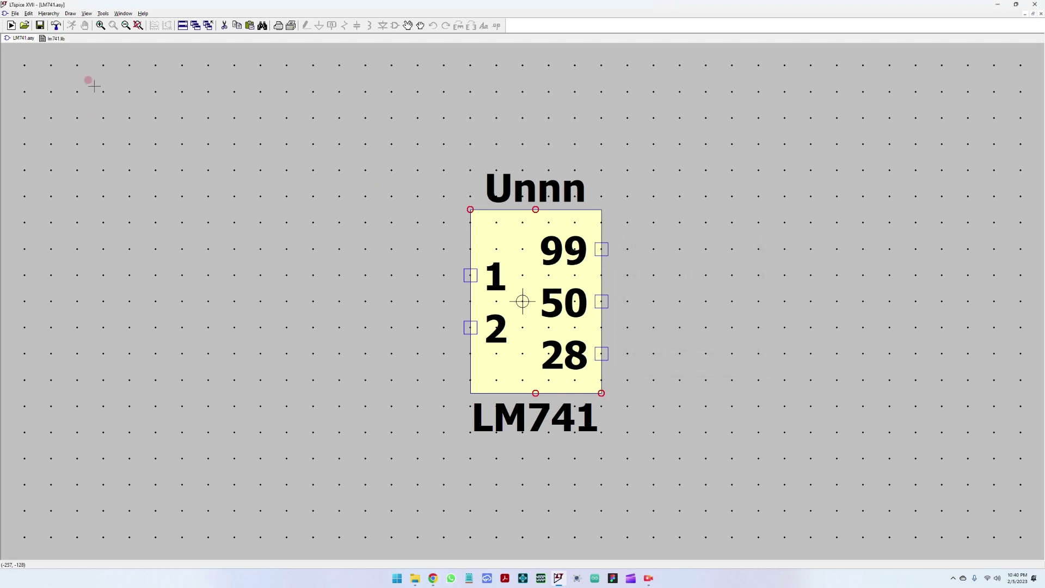
pyautogui.click(56, 38)
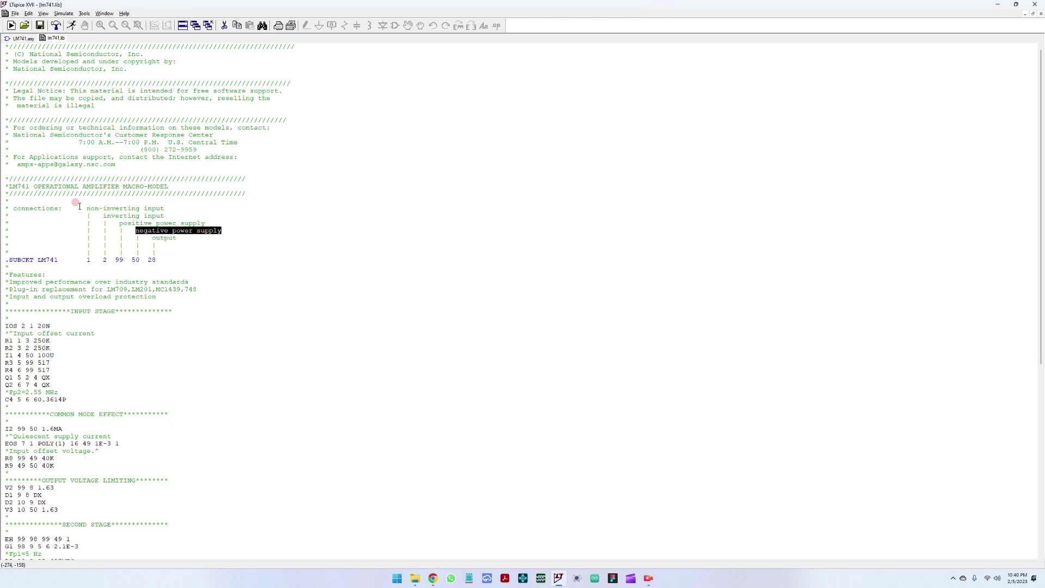
pyautogui.doubleClick(150, 260)
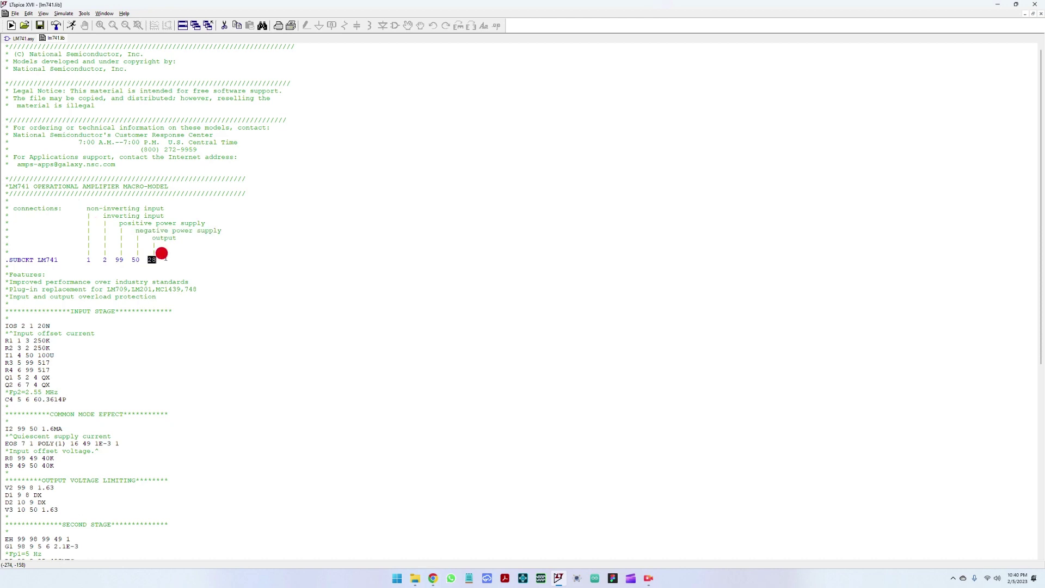
pyautogui.doubleClick(122, 259)
pyautogui.click(26, 39)
pyautogui.rightClick(601, 249)
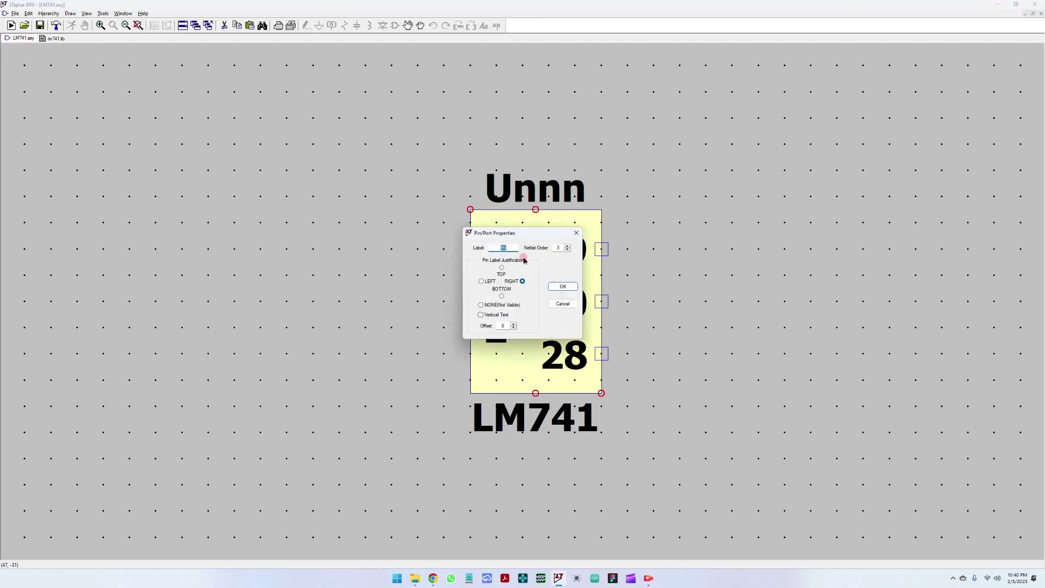
pyautogui.doubleClick(506, 246)
pyautogui.click(561, 294)
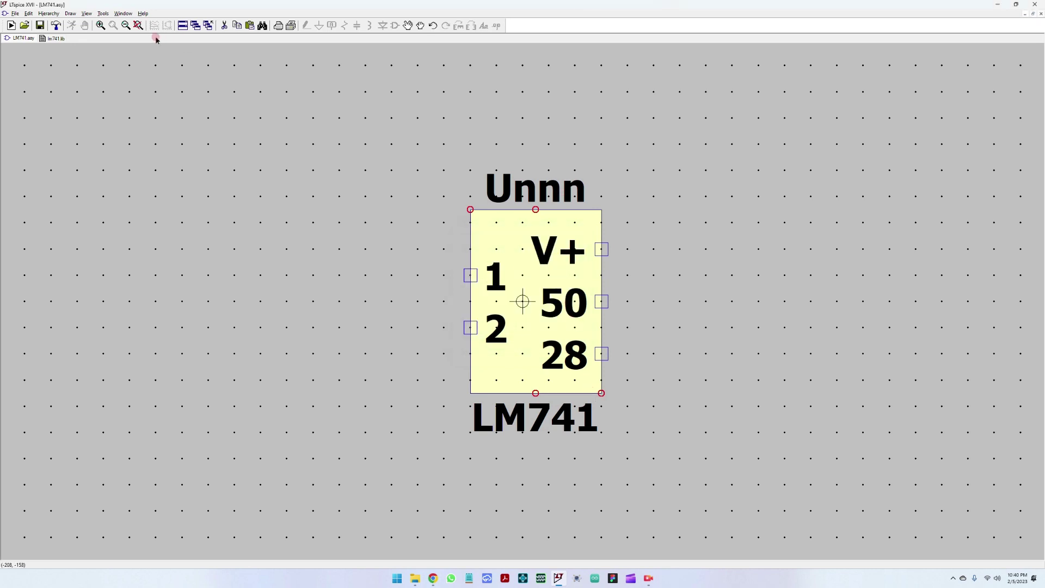
# Relabel symbol pin 50 as V- and pin 28 as Vout, checking the node functions in lm741.lib.
pyautogui.click(55, 40)
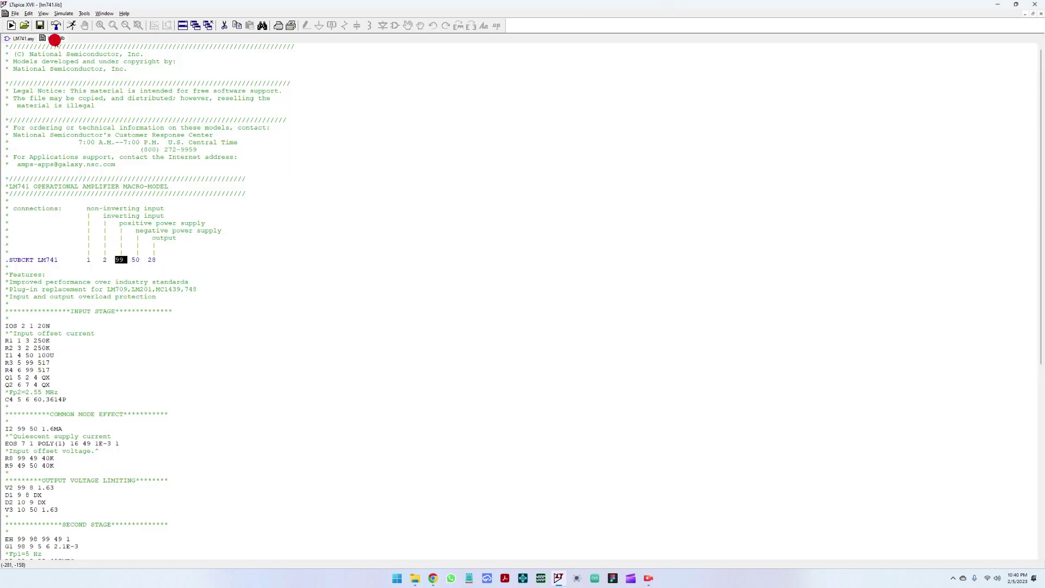
pyautogui.click(16, 38)
pyautogui.rightClick(577, 306)
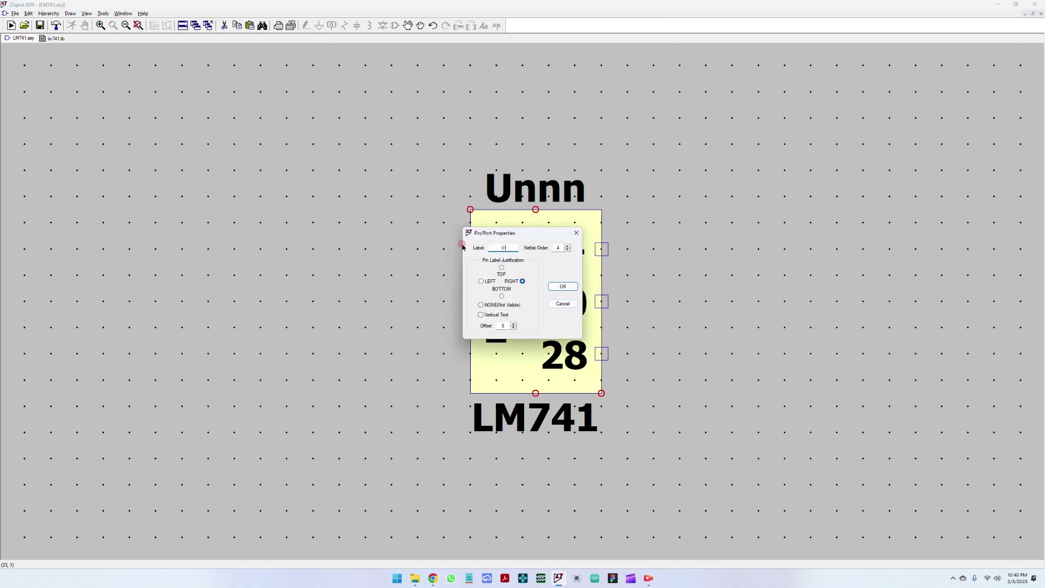
pyautogui.press('Return')
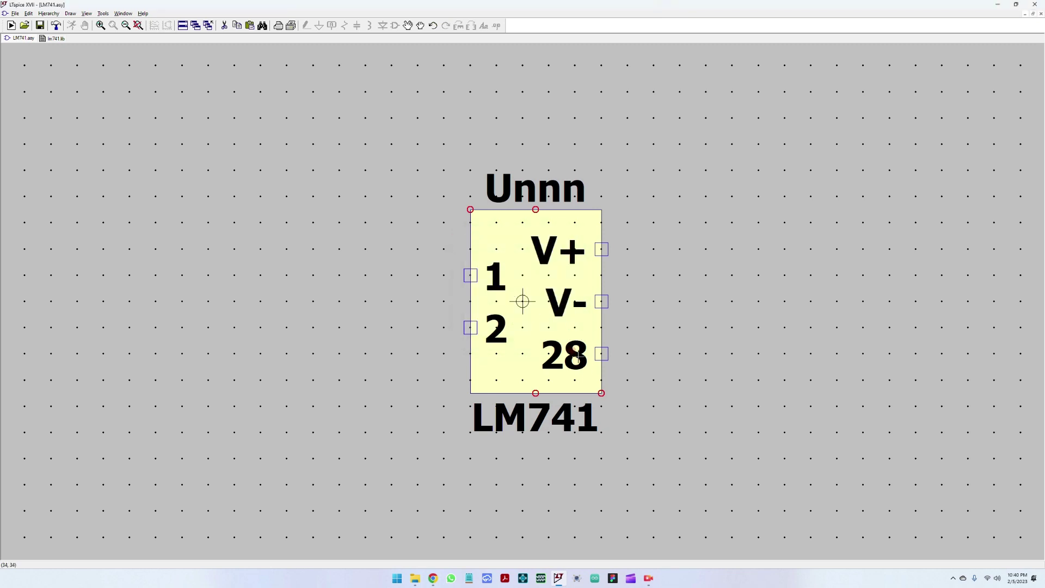
pyautogui.rightClick(576, 357)
pyautogui.click(474, 249)
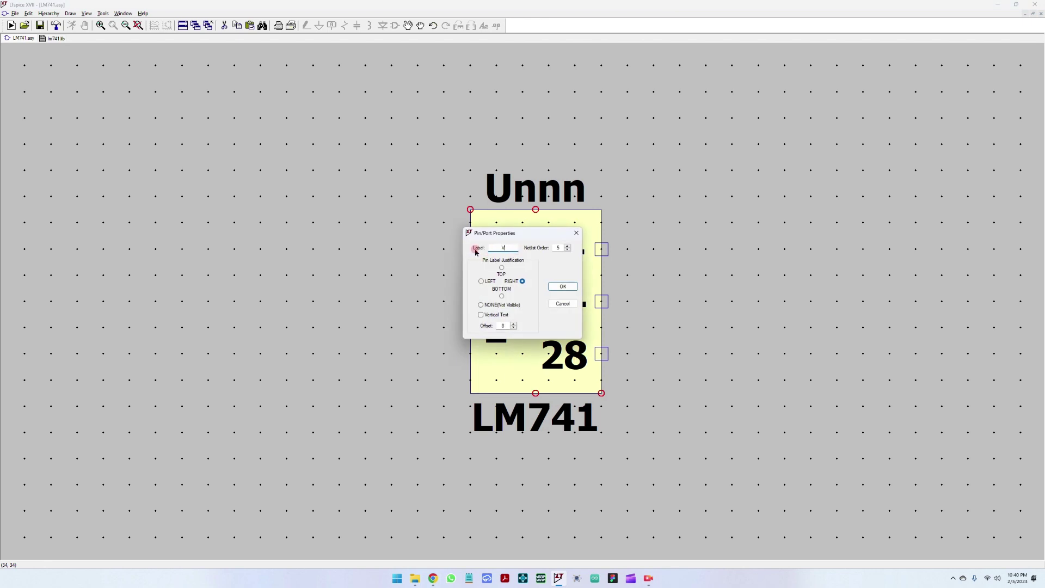
pyautogui.press('Return')
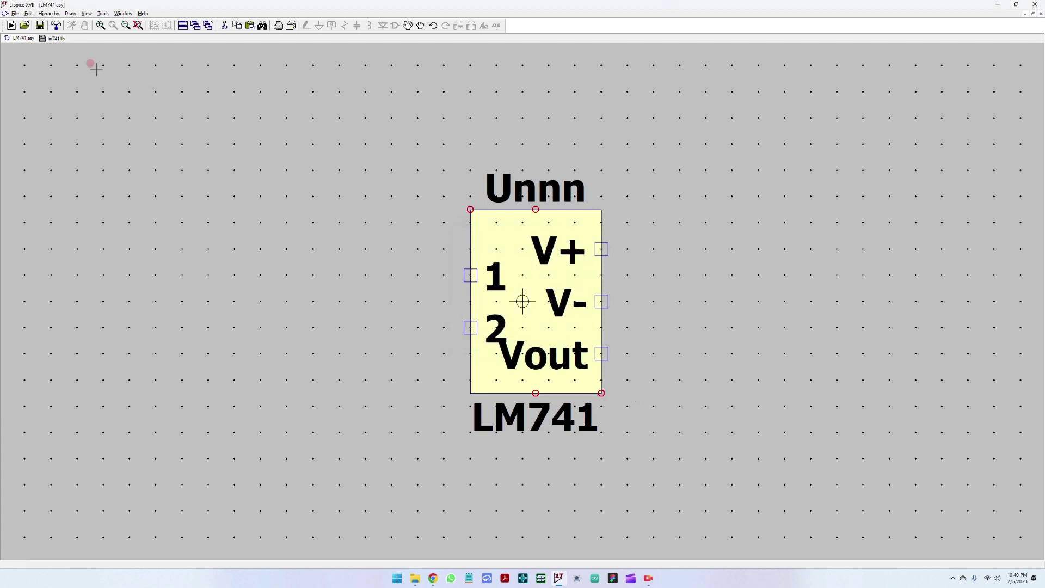
# Check the input nodes in lm741.lib, then relabel symbol pin 1 as + and pin 2 as -.
pyautogui.click(55, 38)
pyautogui.click(144, 236)
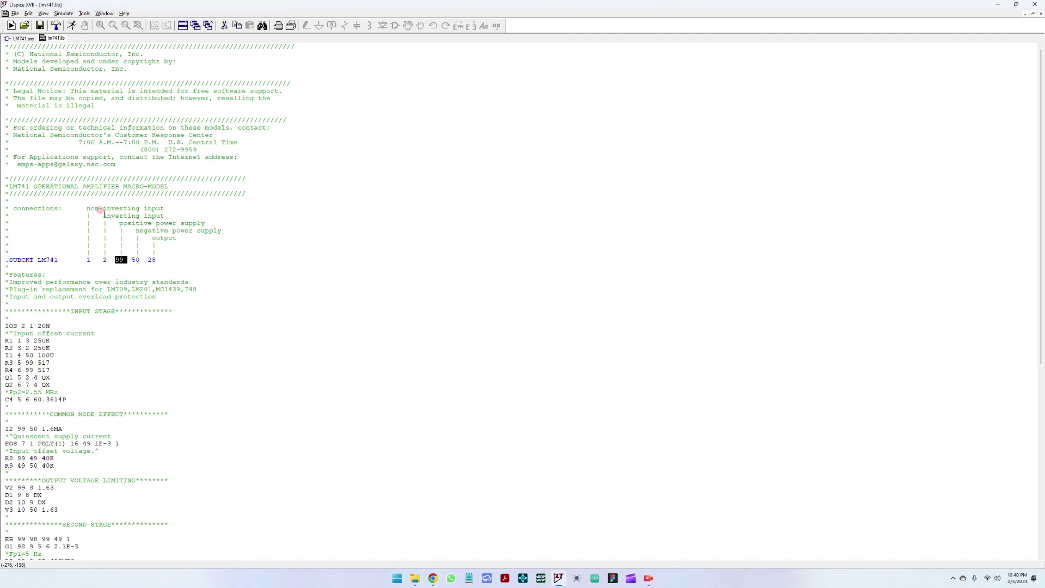
pyautogui.click(31, 41)
pyautogui.rightClick(469, 273)
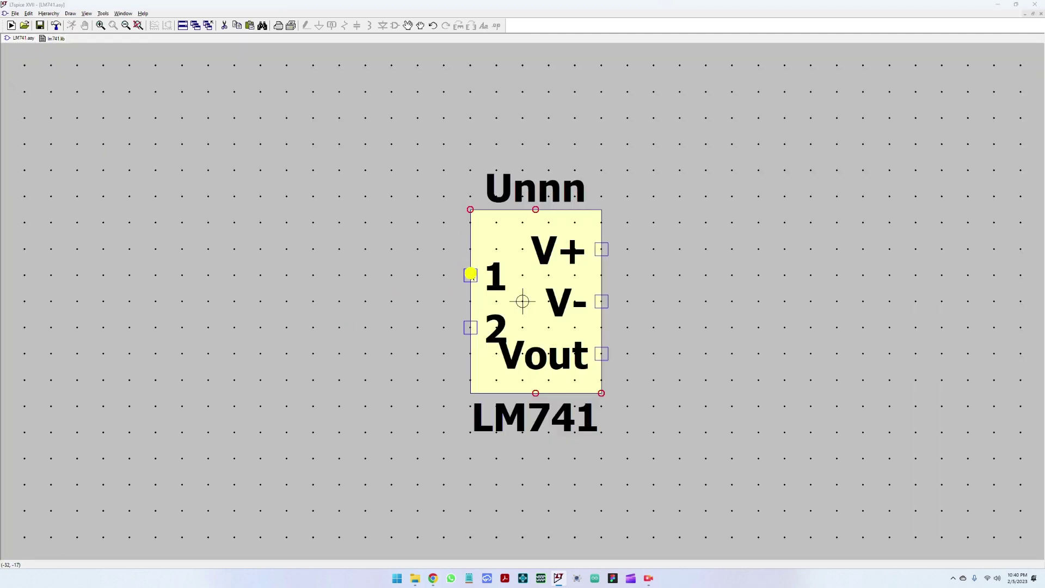
pyautogui.press('Return')
pyautogui.rightClick(469, 275)
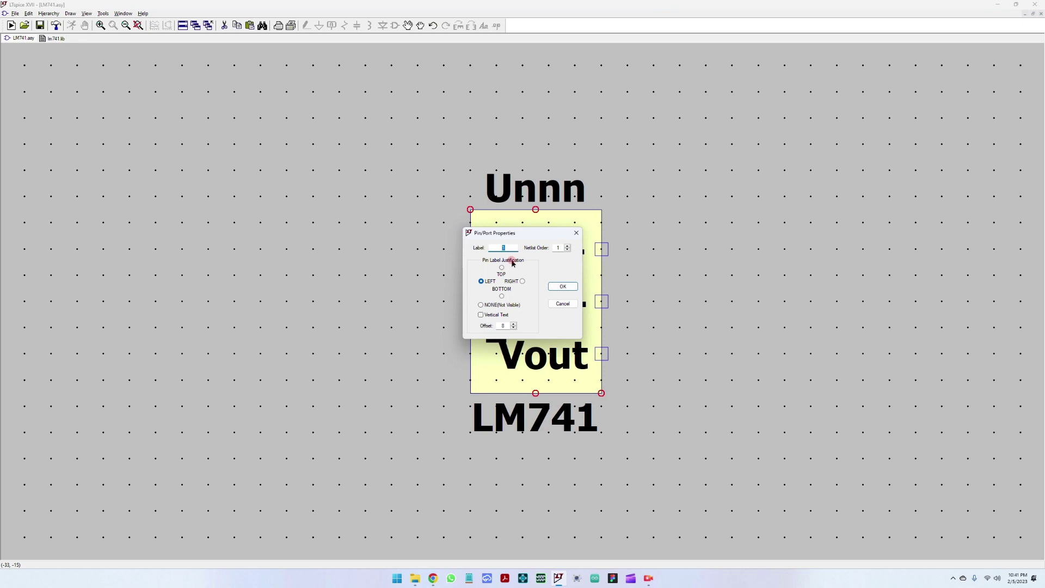
pyautogui.click(560, 285)
pyautogui.rightClick(470, 327)
pyautogui.click(557, 285)
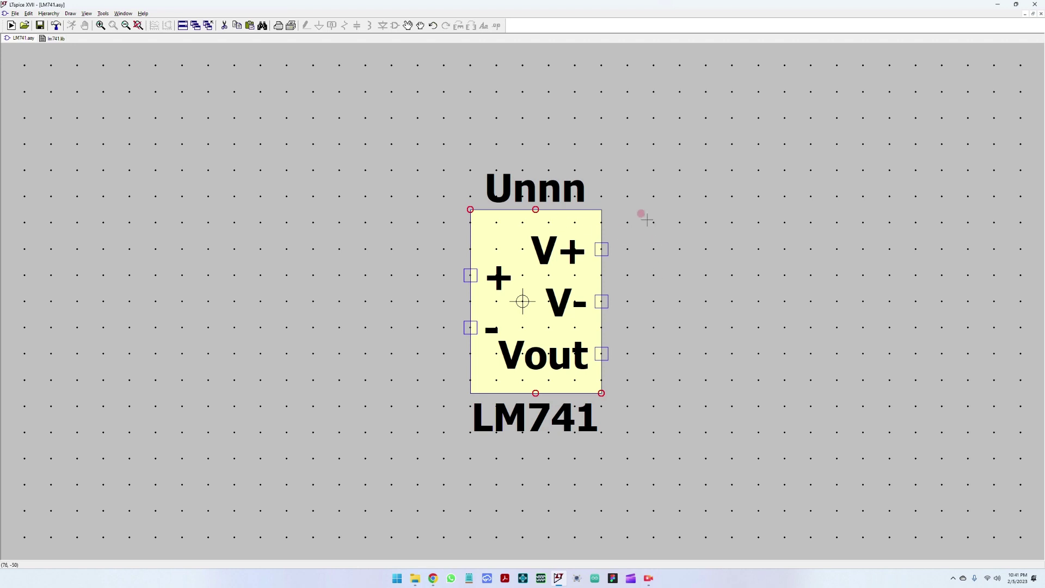
# Delete the symbol's rectangular outline and move the V+ pin inward near Unnn and the Vout pin inward near the LM741 text.
pyautogui.click(223, 26)
pyautogui.click(490, 210)
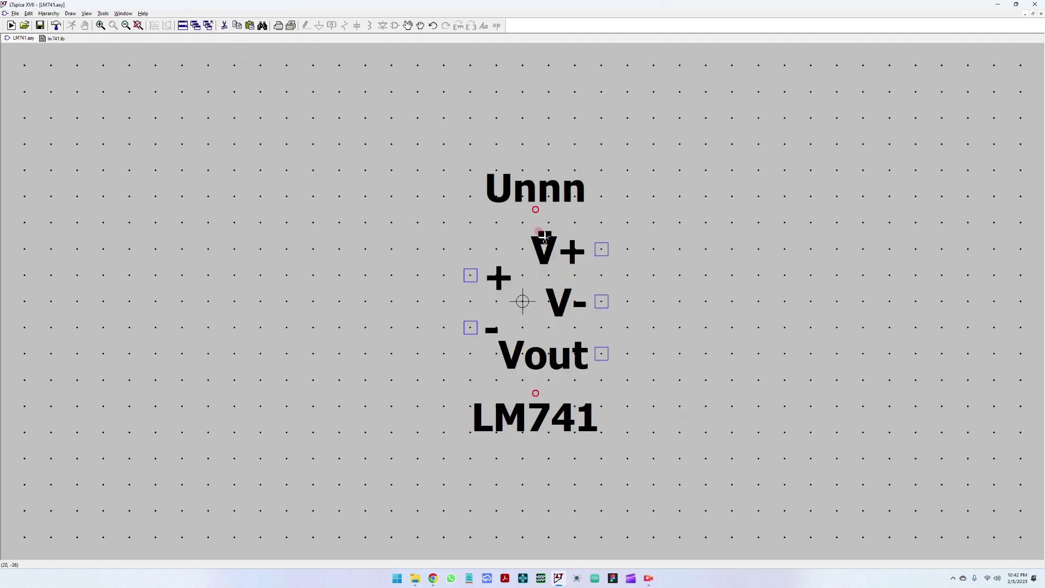
pyautogui.rightClick(421, 41)
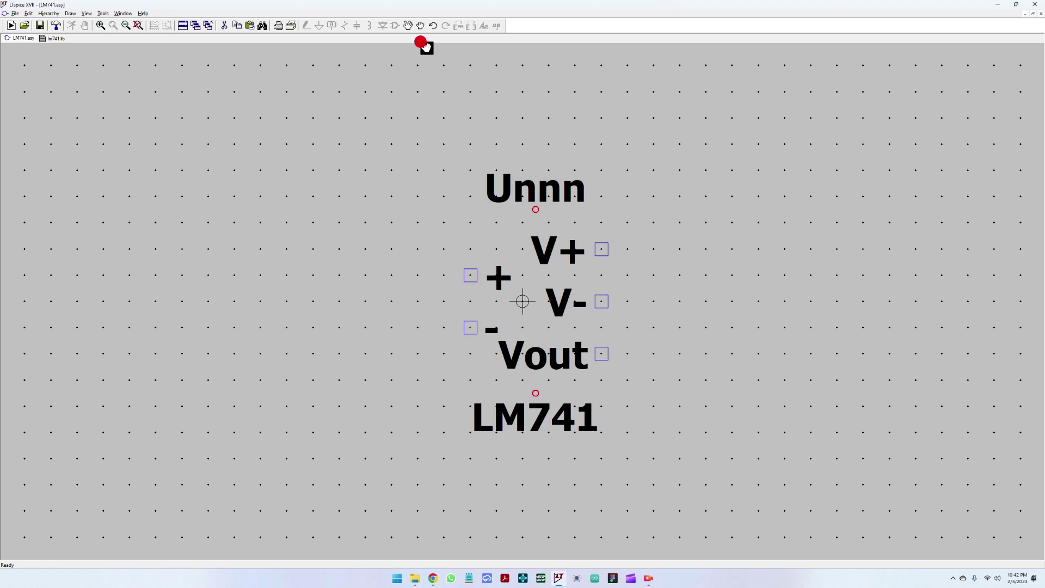
pyautogui.click(602, 248)
pyautogui.click(552, 225)
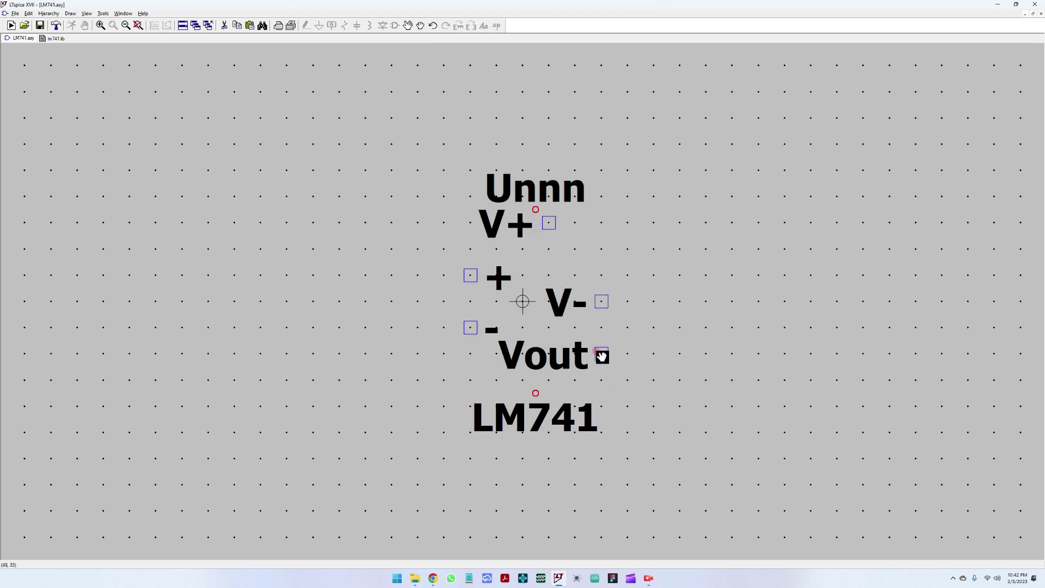
pyautogui.moveTo(602, 356)
pyautogui.mouseDown()
pyautogui.moveTo(547, 357)
pyautogui.moveTo(549, 379)
pyautogui.mouseUp()
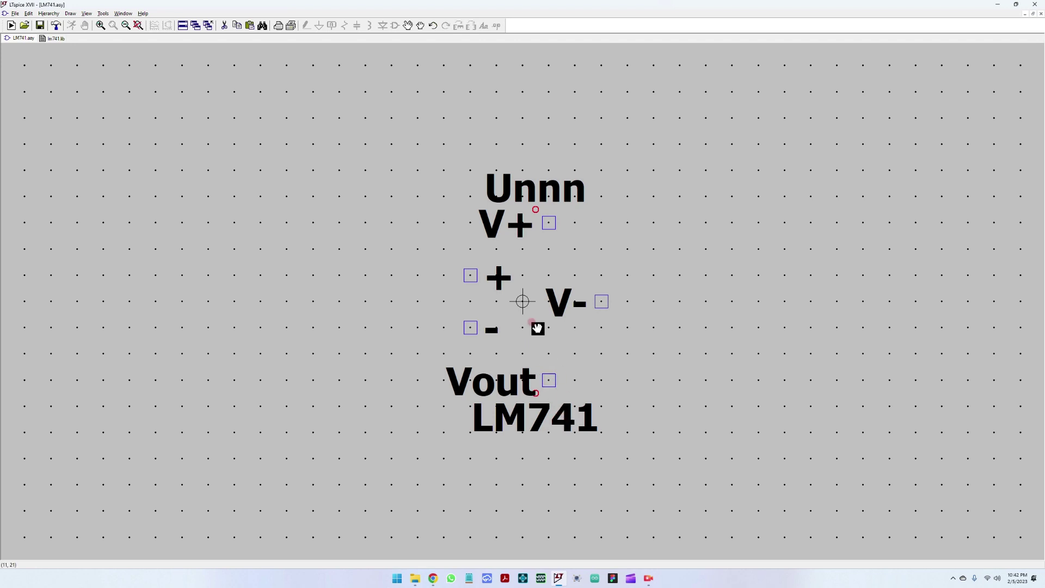
# Move the V- pin one grid step farther away from the symbol origin.
pyautogui.click(529, 269)
pyautogui.click(601, 301)
pyautogui.moveTo(603, 303); pyautogui.dragTo(632, 300)
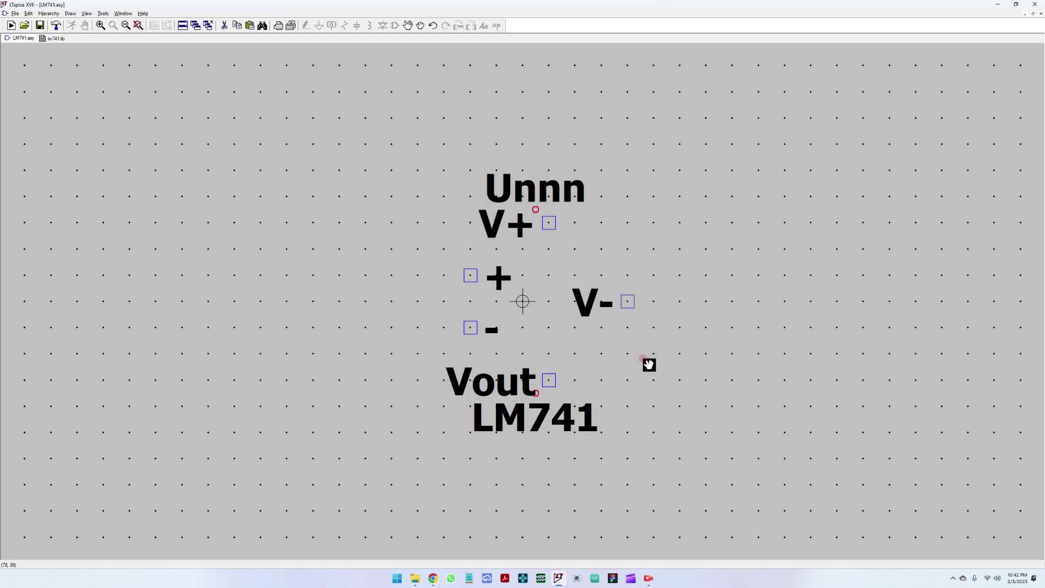
pyautogui.click(549, 363)
pyautogui.click(522, 343)
pyautogui.click(475, 271)
# Place the V- pin just above the LM741 text and the Vout pin level with the origin on the symbol's output side.
pyautogui.click(547, 381)
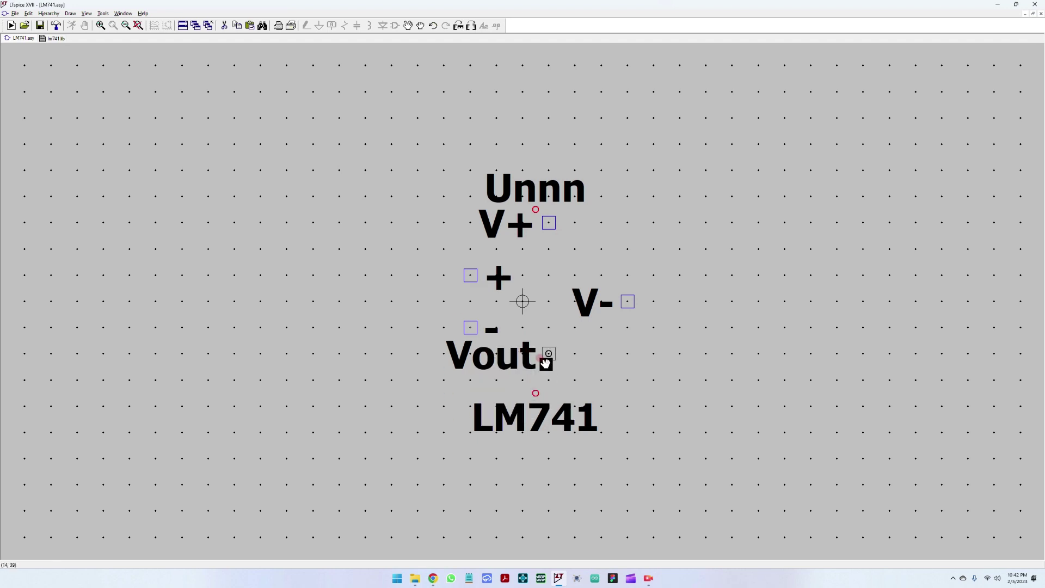
pyautogui.click(695, 293)
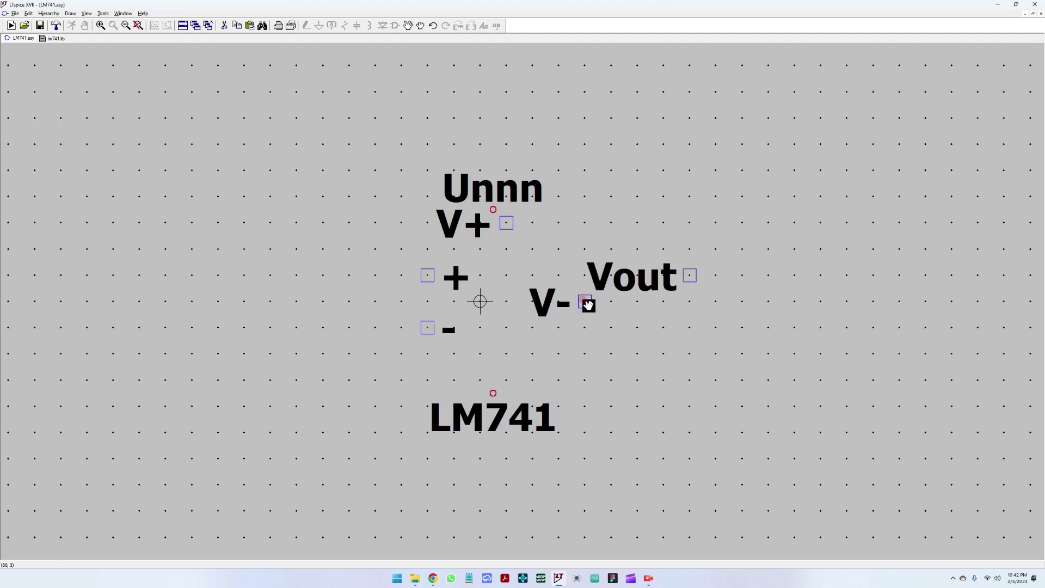
pyautogui.click(586, 302)
pyautogui.click(492, 374)
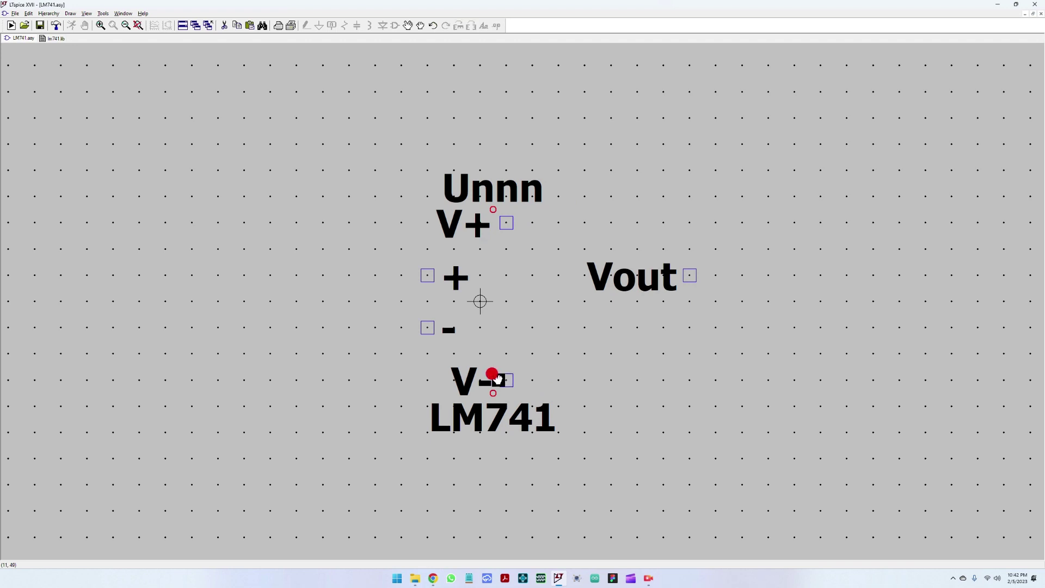
pyautogui.click(690, 276)
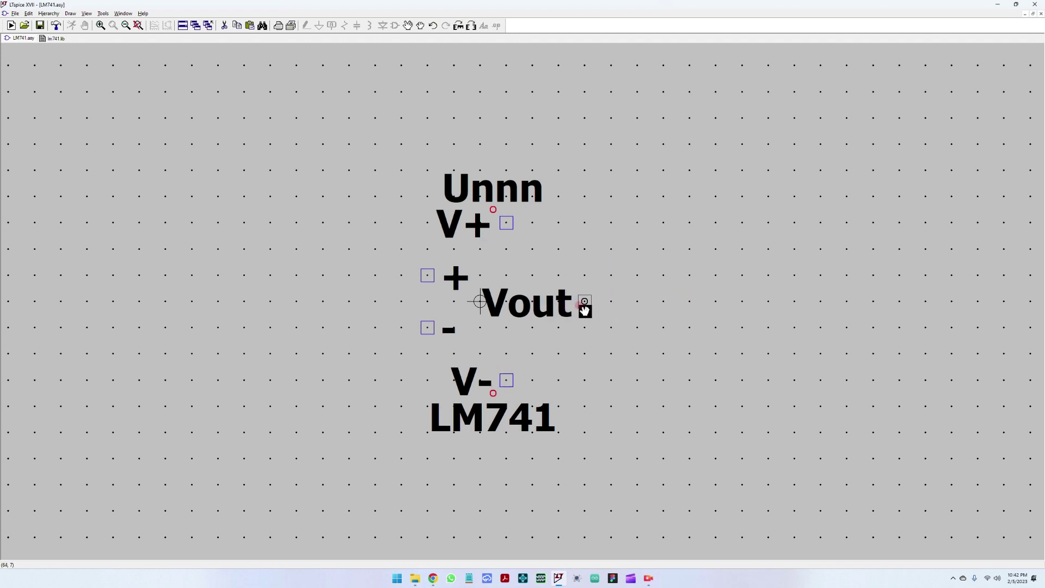
pyautogui.click(581, 305)
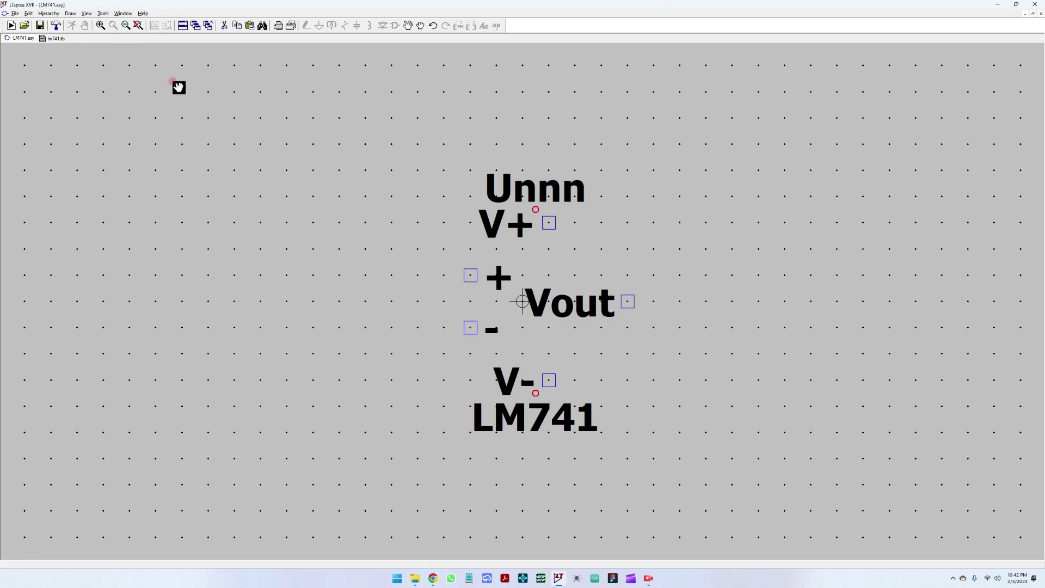
# Draw a line from the Vout pin to a corner above the + pin level with V+, and another down to midway between + and -.
pyautogui.rightClick(334, 222)
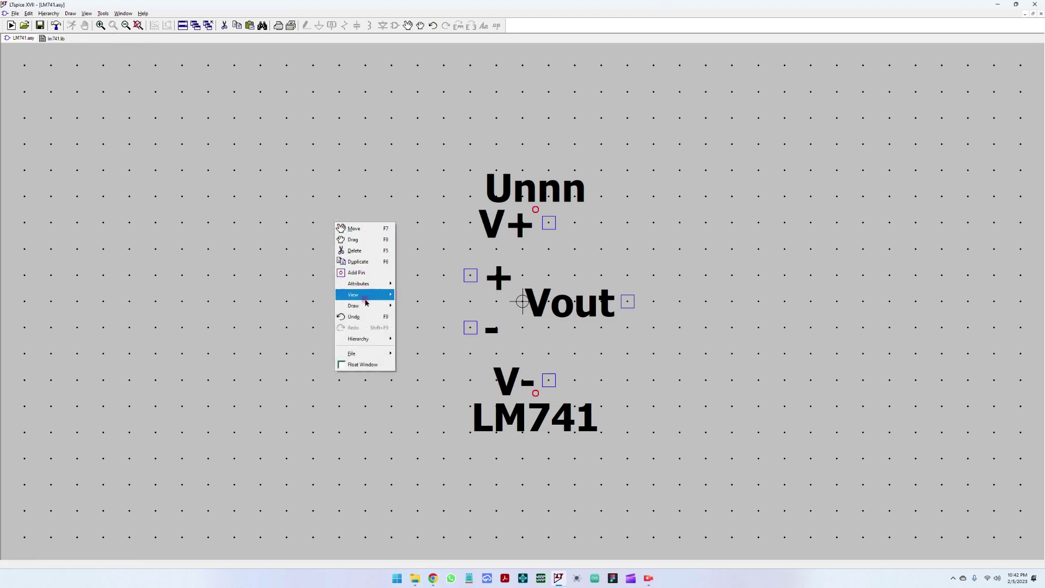
pyautogui.moveTo(366, 307)
pyautogui.click(405, 301)
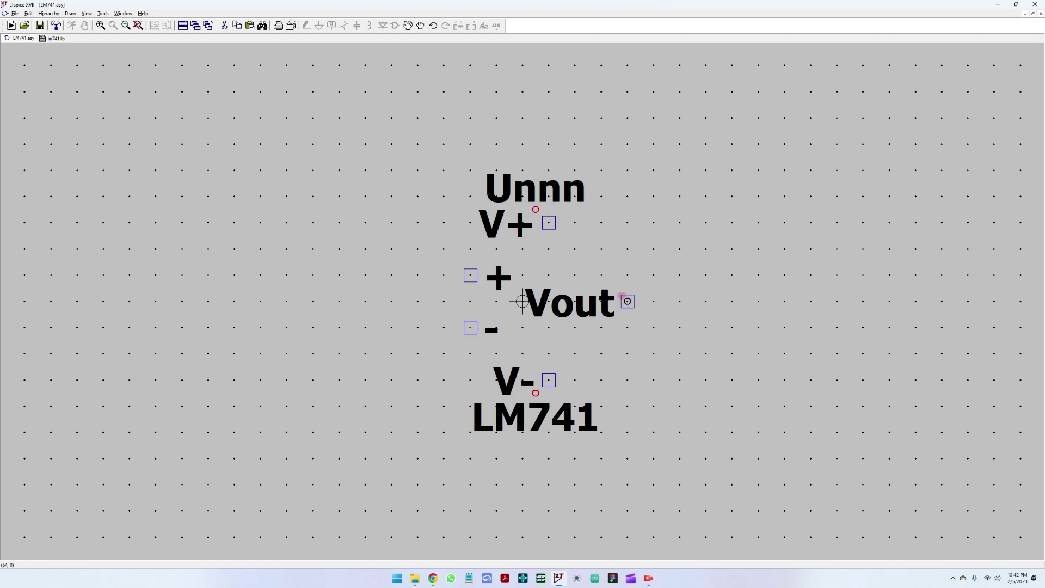
pyautogui.click(471, 219)
pyautogui.scroll(3, 470, 224)
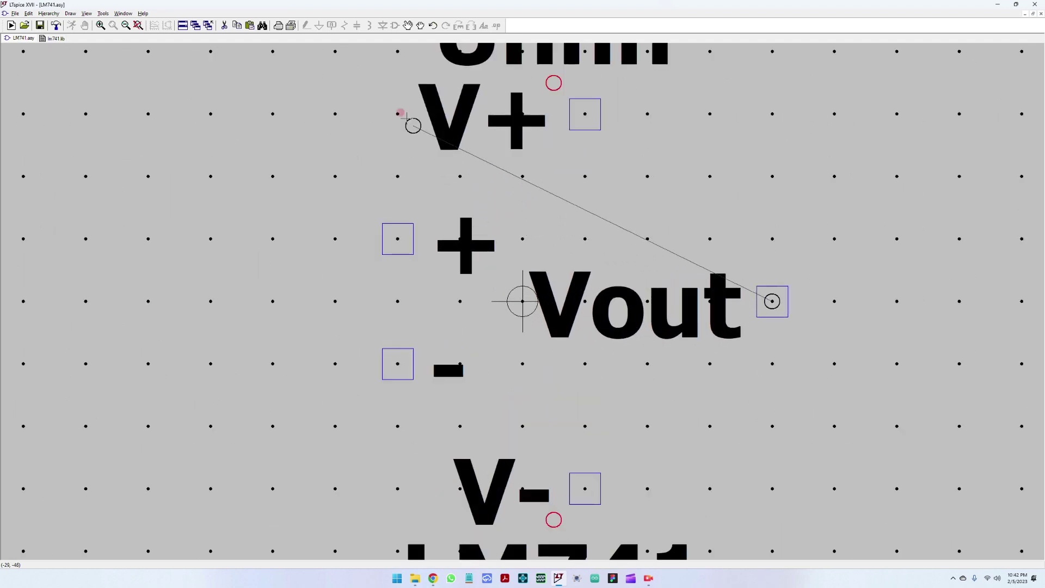
pyautogui.click(397, 113)
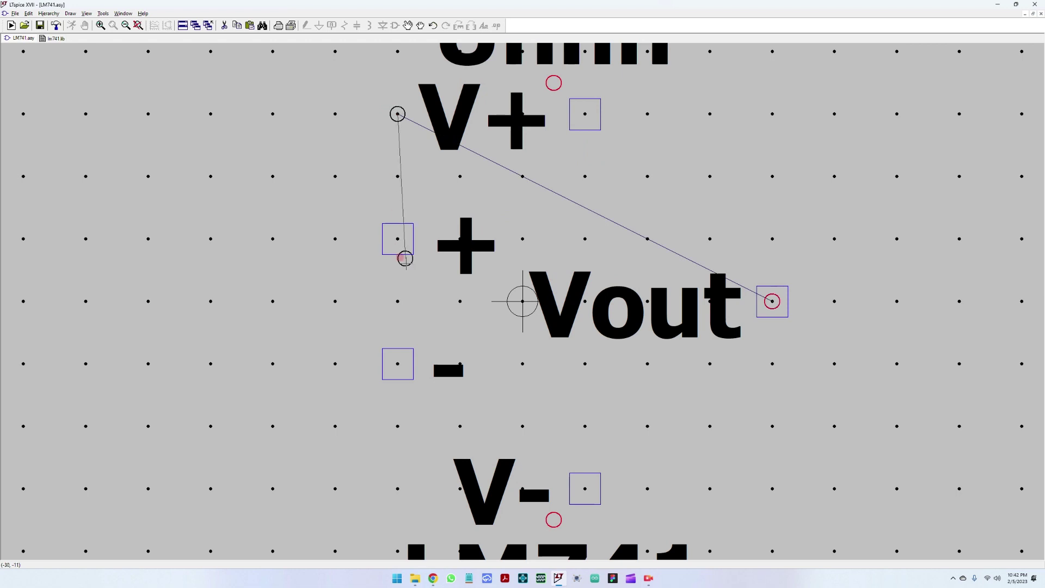
pyautogui.click(401, 301)
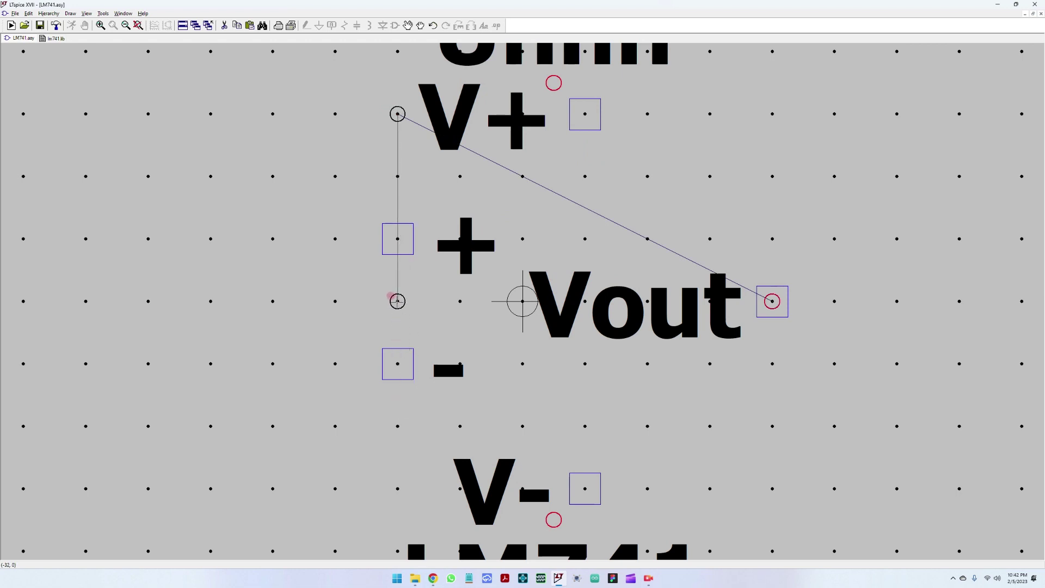
pyautogui.click(397, 301)
# Complete the triangle by extending the input-side edge down to the V- pin's level and drawing the lower slanted edge to the Vout pin.
pyautogui.scroll(1, 403, 326)
pyautogui.scroll(-2, 446, 316)
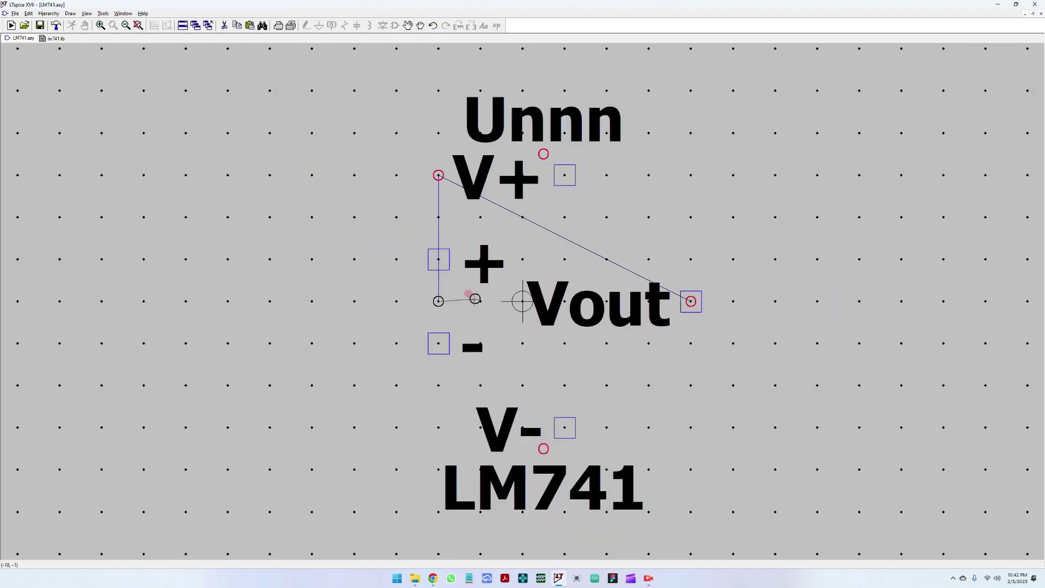
pyautogui.click(461, 352)
pyautogui.scroll(1, 457, 392)
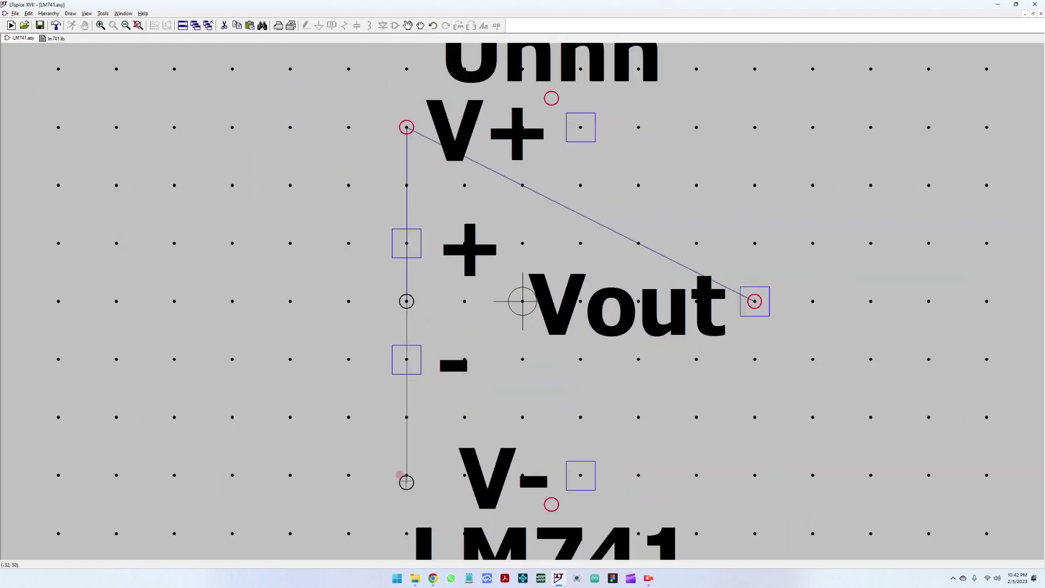
pyautogui.scroll(-1, 413, 468)
pyautogui.click(424, 450)
pyautogui.scroll(1, 435, 430)
pyautogui.scroll(-3, 443, 412)
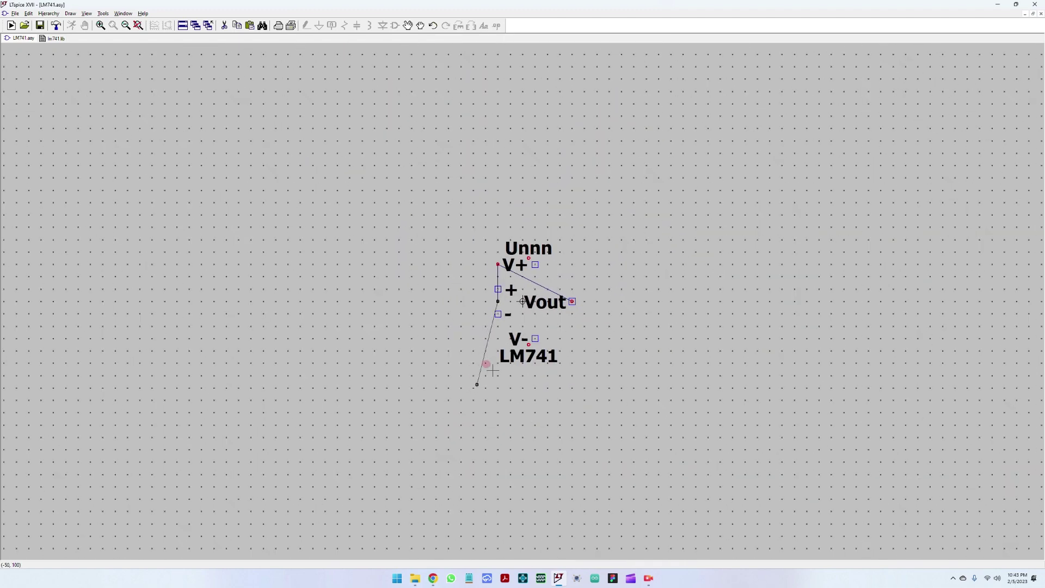
pyautogui.scroll(2, 479, 381)
pyautogui.click(496, 352)
pyautogui.scroll(1, 496, 353)
pyautogui.click(450, 412)
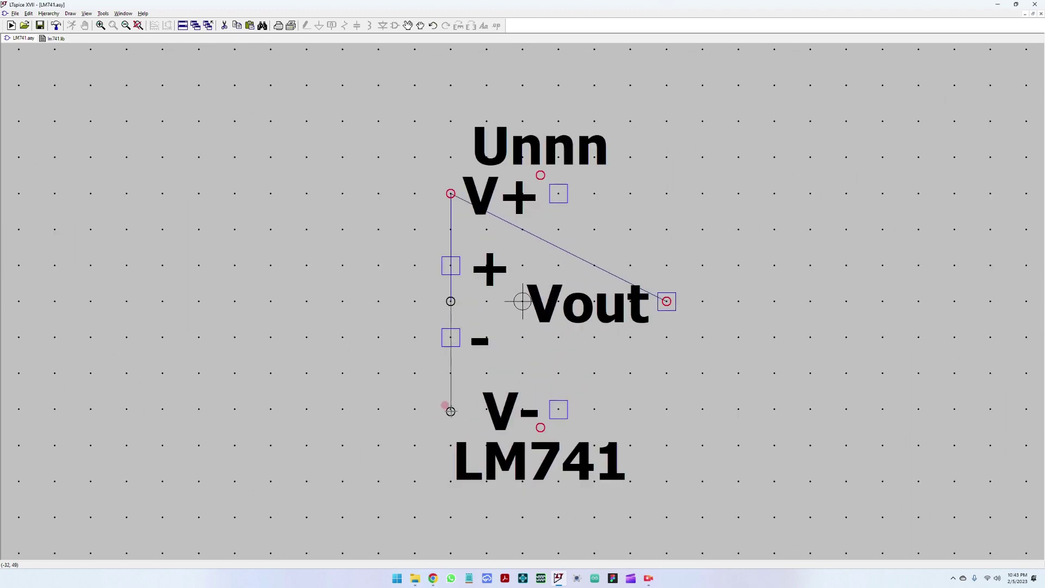
pyautogui.scroll(-1, 450, 411)
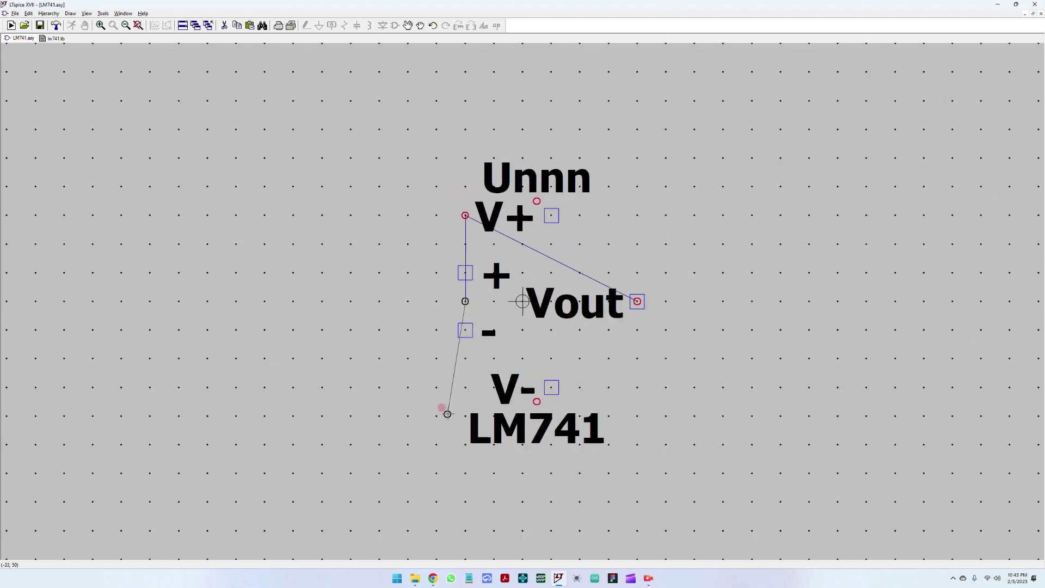
pyautogui.scroll(-1, 460, 390)
pyautogui.scroll(2, 465, 388)
pyautogui.click(471, 381)
pyautogui.scroll(2, 460, 391)
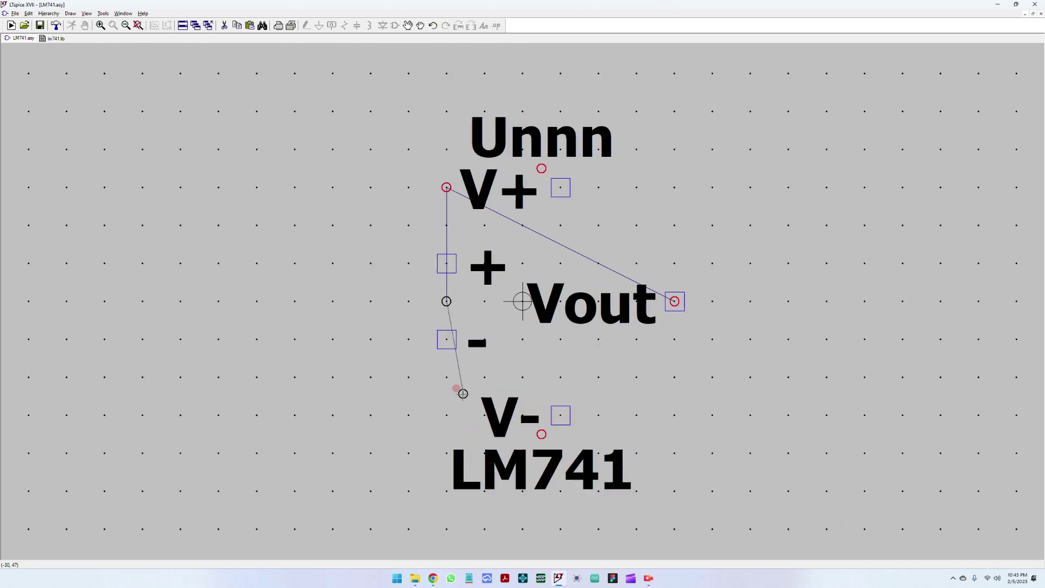
pyautogui.click(422, 446)
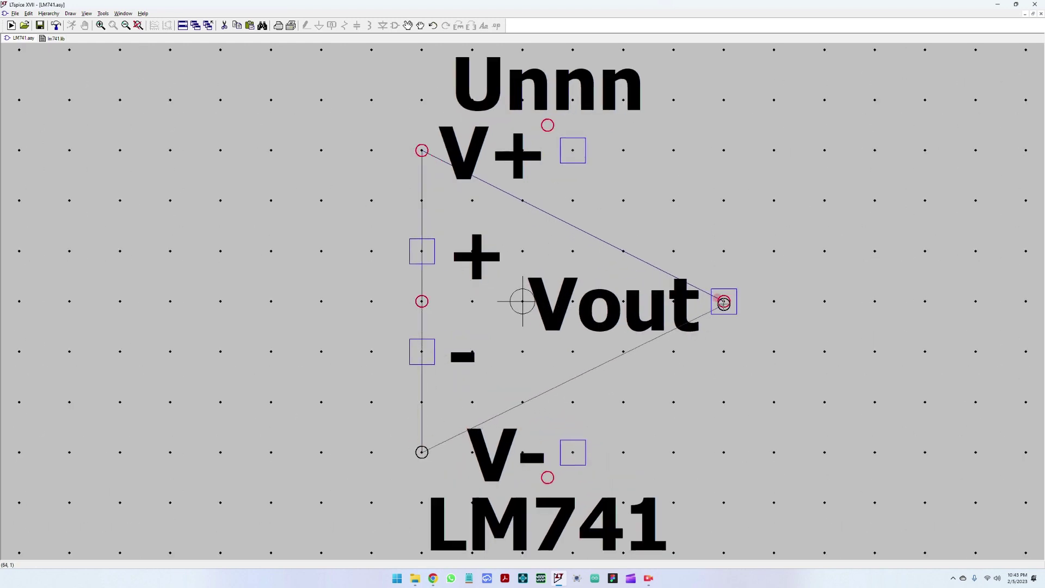
pyautogui.click(724, 301)
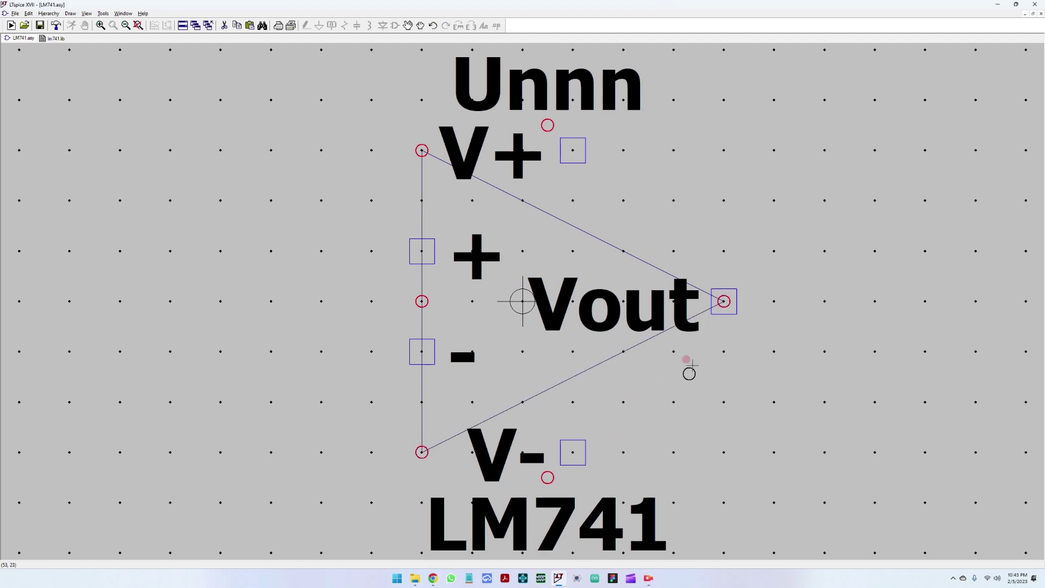
pyautogui.rightClick(727, 295)
# Draw a vertical lead line from the V+ pin down to the triangle's upper slanted edge.
pyautogui.click(567, 151)
pyautogui.click(567, 220)
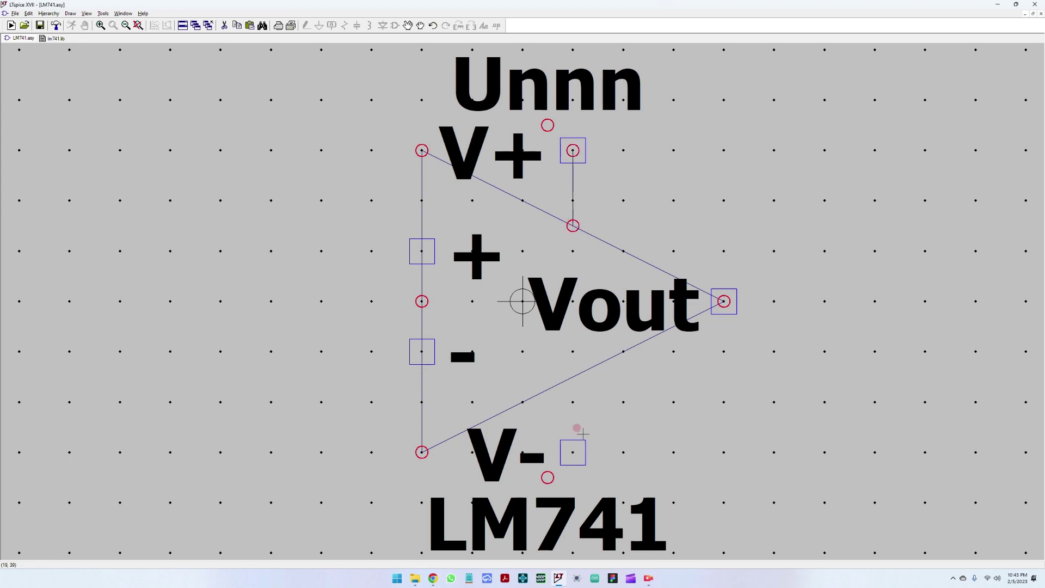
pyautogui.click(560, 476)
pyautogui.rightClick(570, 444)
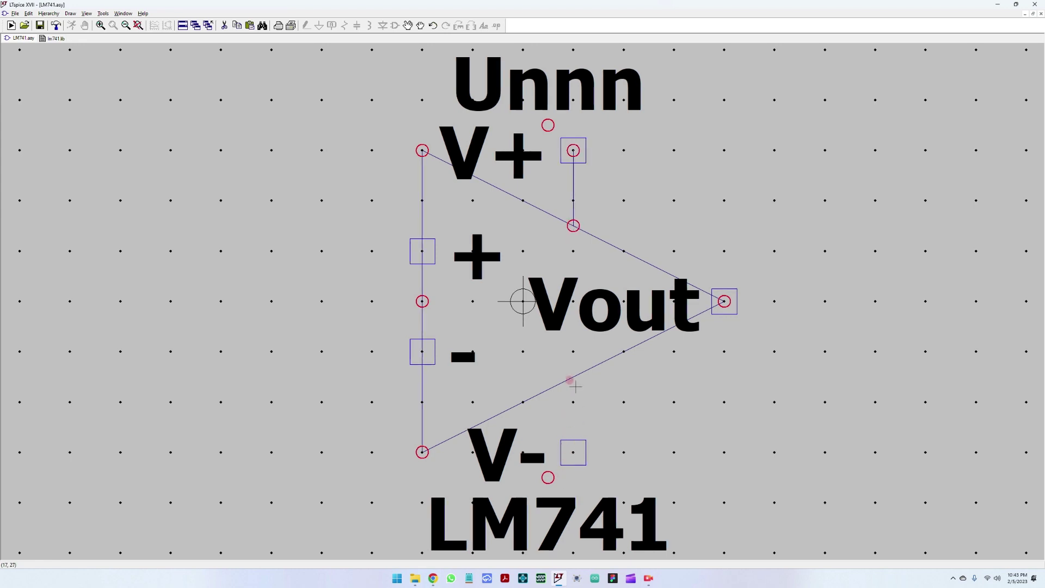
# Draw a vertical lead line from the V- pin up to the triangle's lower slanted edge.
pyautogui.rightClick(609, 412)
pyautogui.moveTo(630, 483)
pyautogui.click(683, 492)
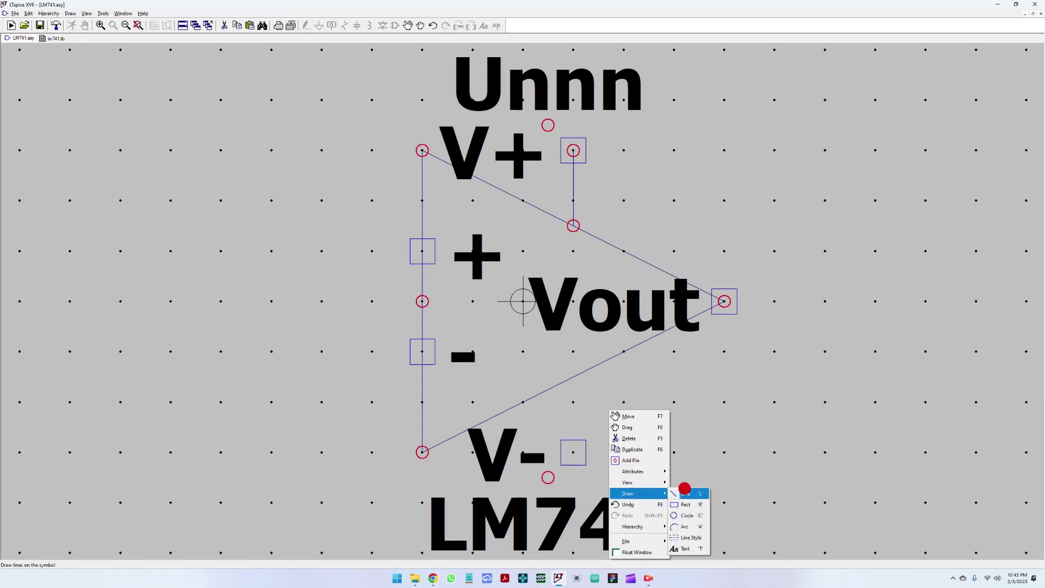
pyautogui.click(570, 448)
pyautogui.click(572, 450)
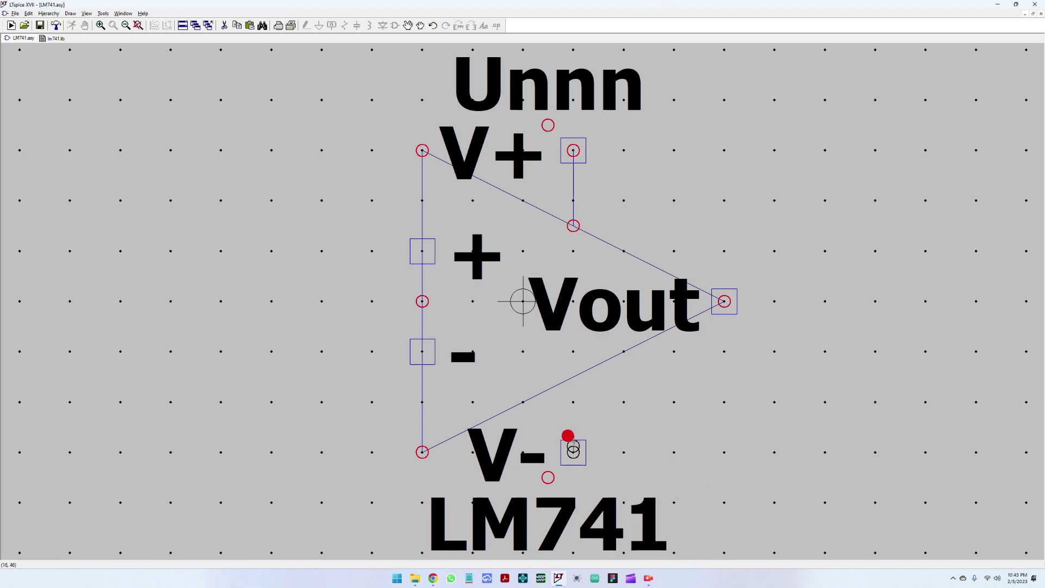
pyautogui.click(573, 377)
pyautogui.rightClick(574, 411)
pyautogui.scroll(1, 322, 303)
pyautogui.scroll(-3, 297, 307)
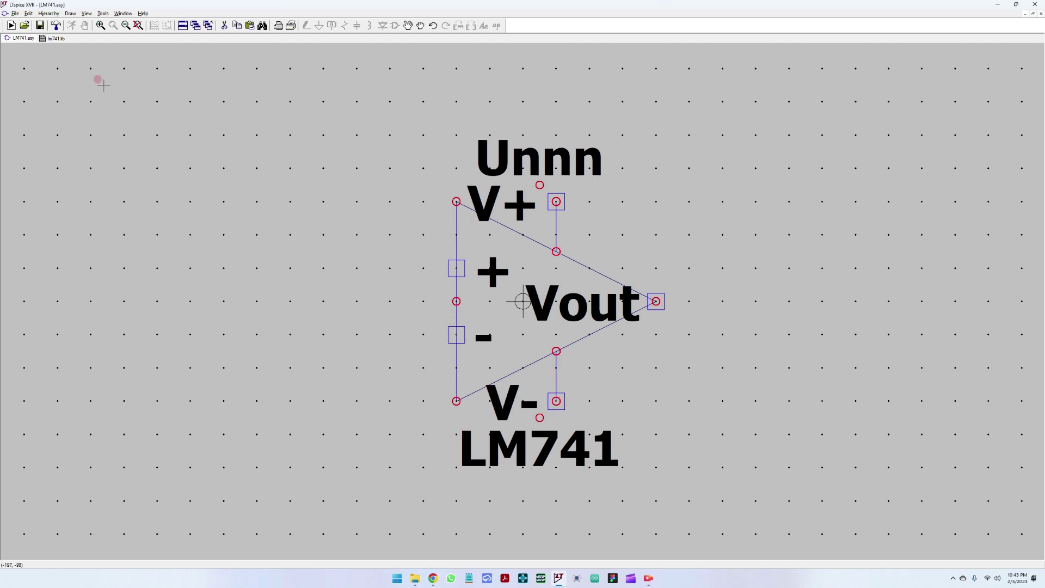
# Review the lm741.lib file and create a new blank schematic.
pyautogui.click(50, 40)
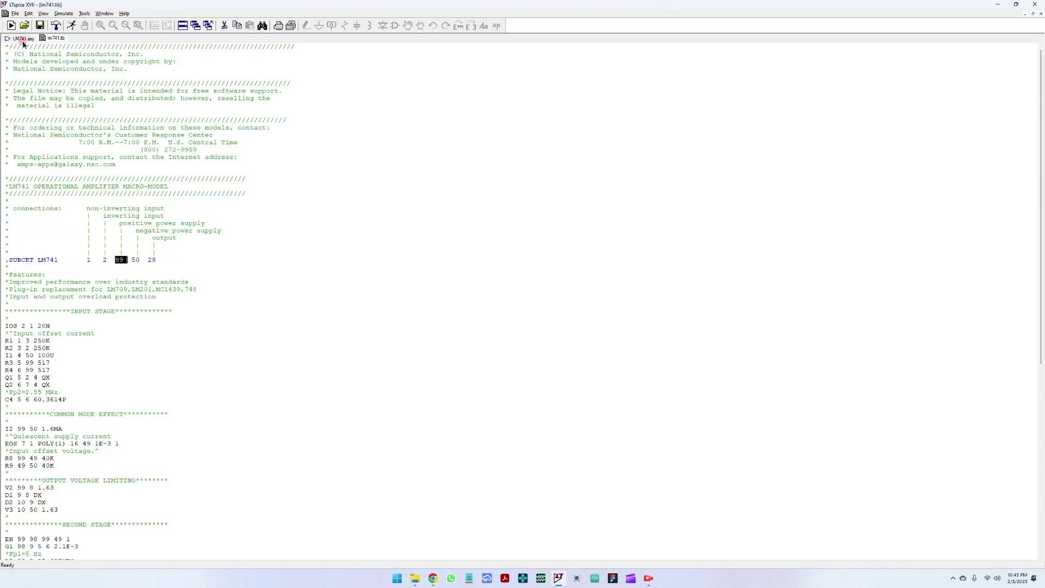
pyautogui.click(19, 39)
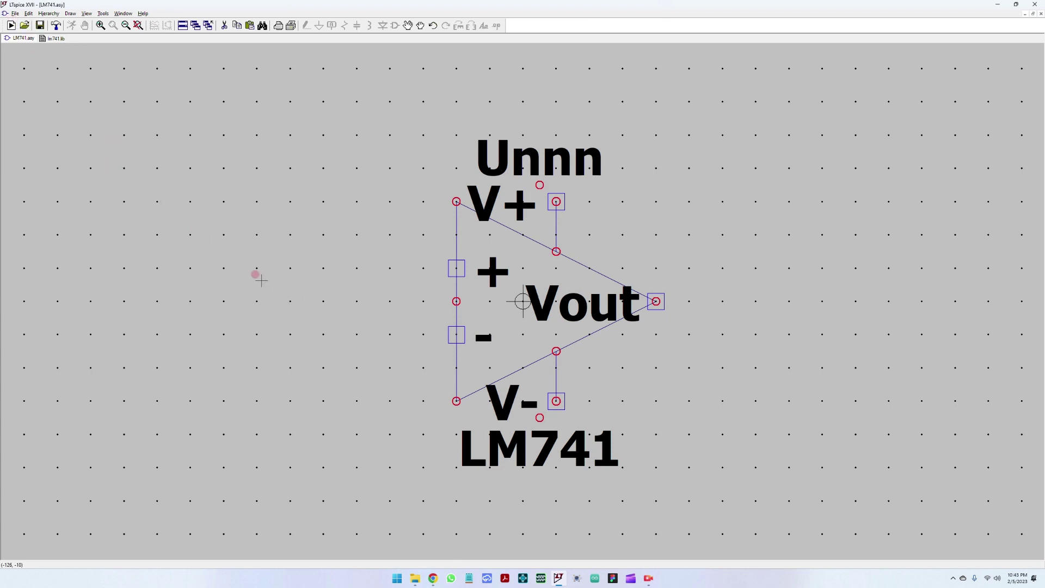
pyautogui.click(10, 12)
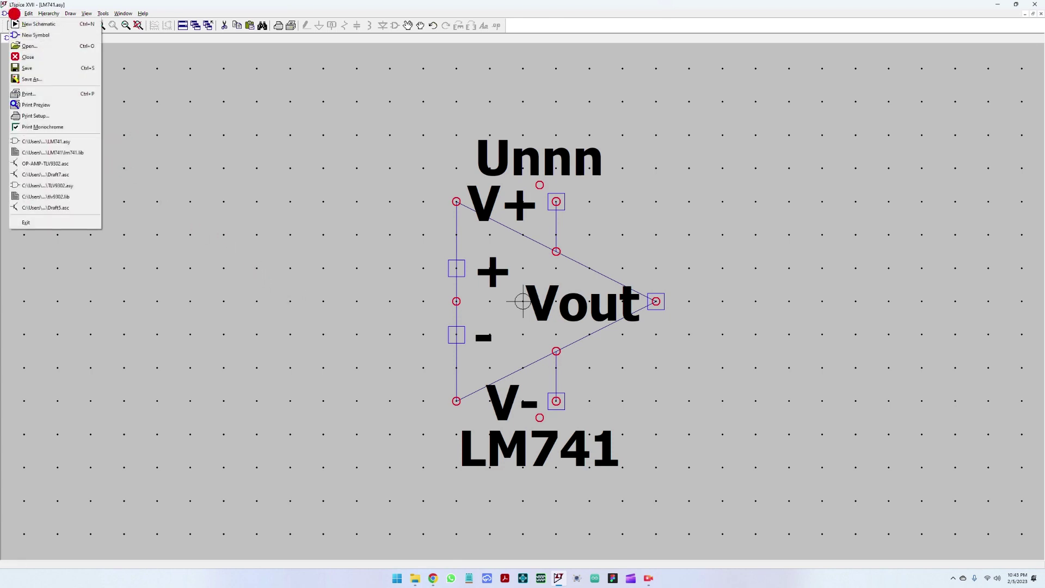
pyautogui.click(19, 22)
pyautogui.click(242, 251)
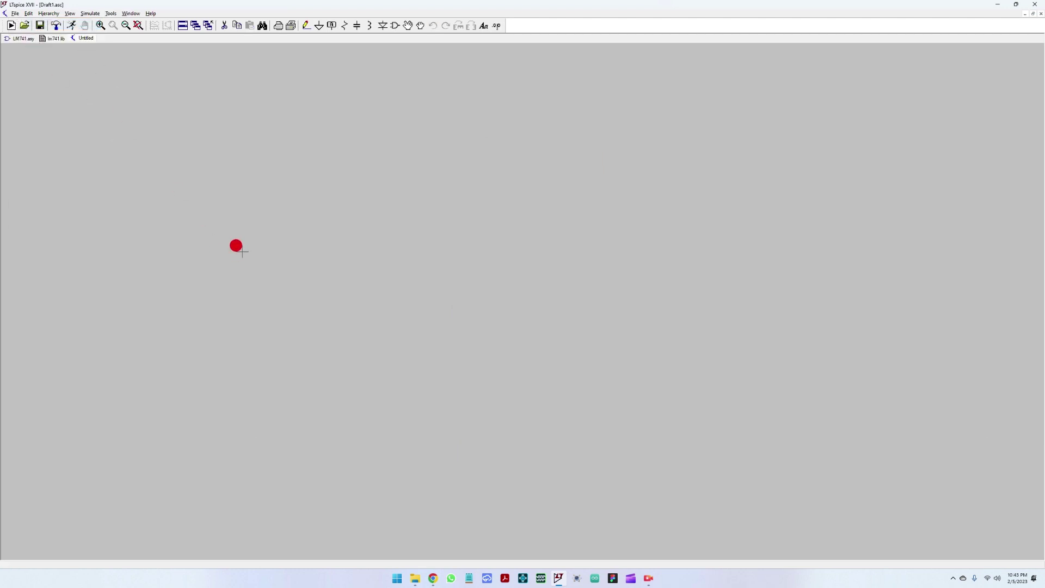
# Find the LM741 component in the AutoGenerated symbols by searching for lm and place one near the centre of the schematic.
pyautogui.click(395, 25)
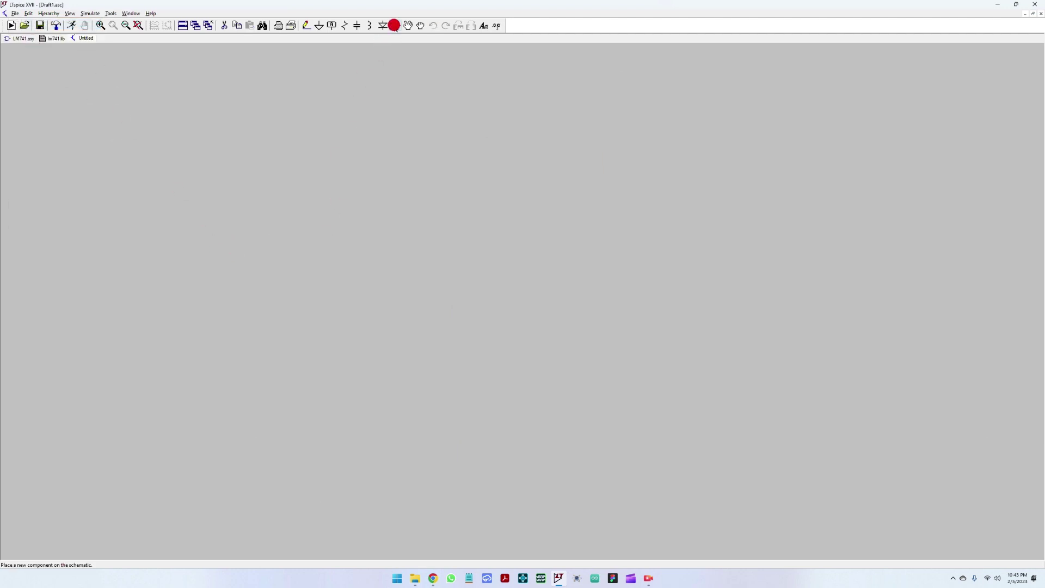
pyautogui.click(537, 270)
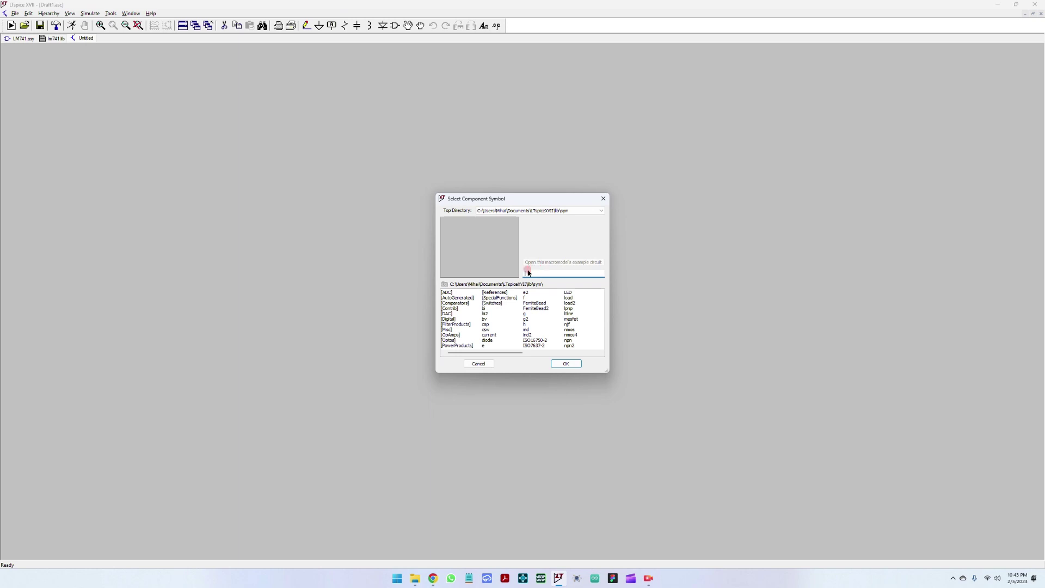
pyautogui.write('lm')
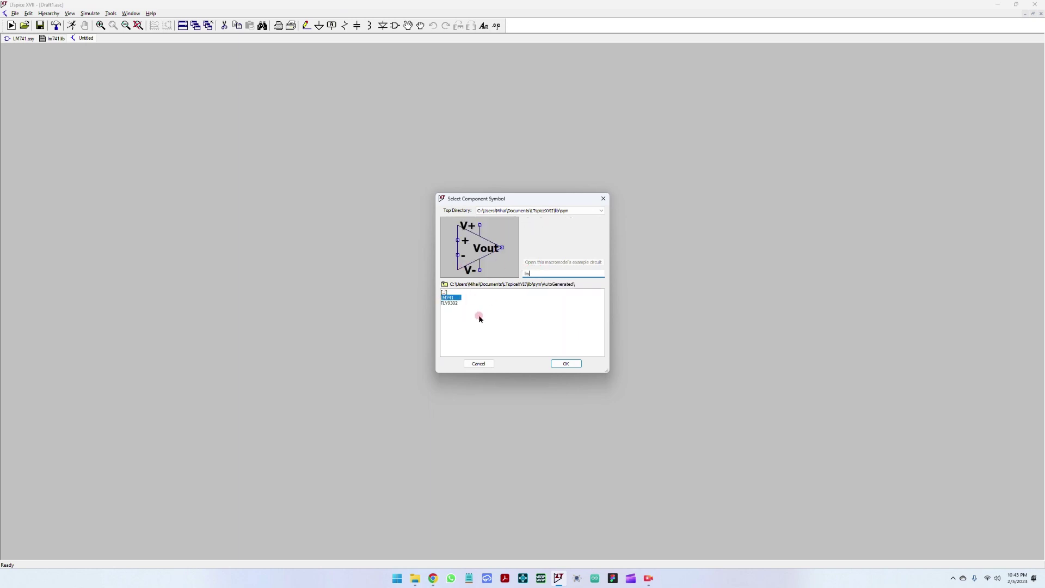
pyautogui.click(565, 366)
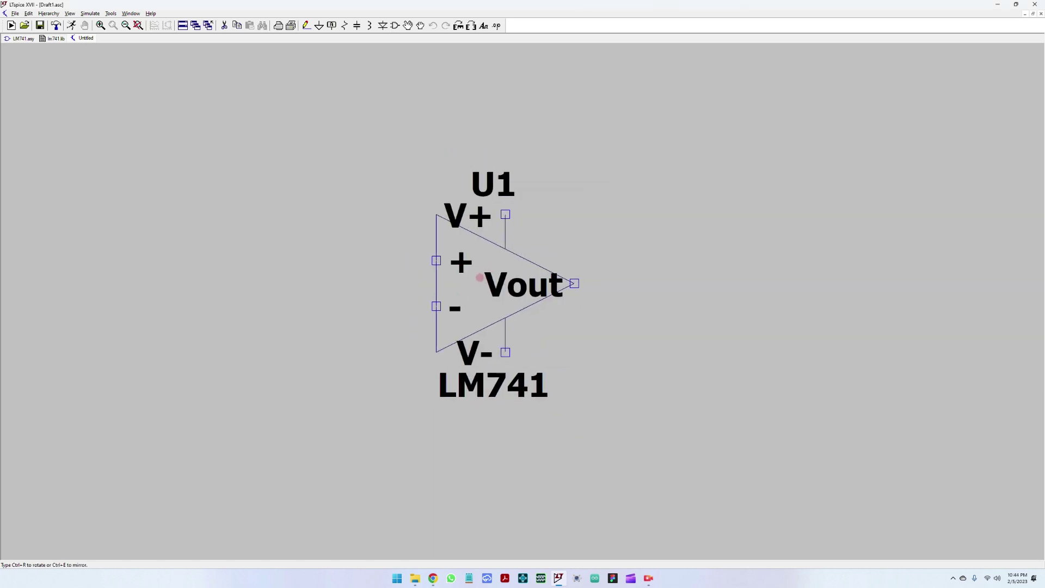
pyautogui.click(479, 277)
pyautogui.rightClick(477, 281)
pyautogui.scroll(-3, 400, 280)
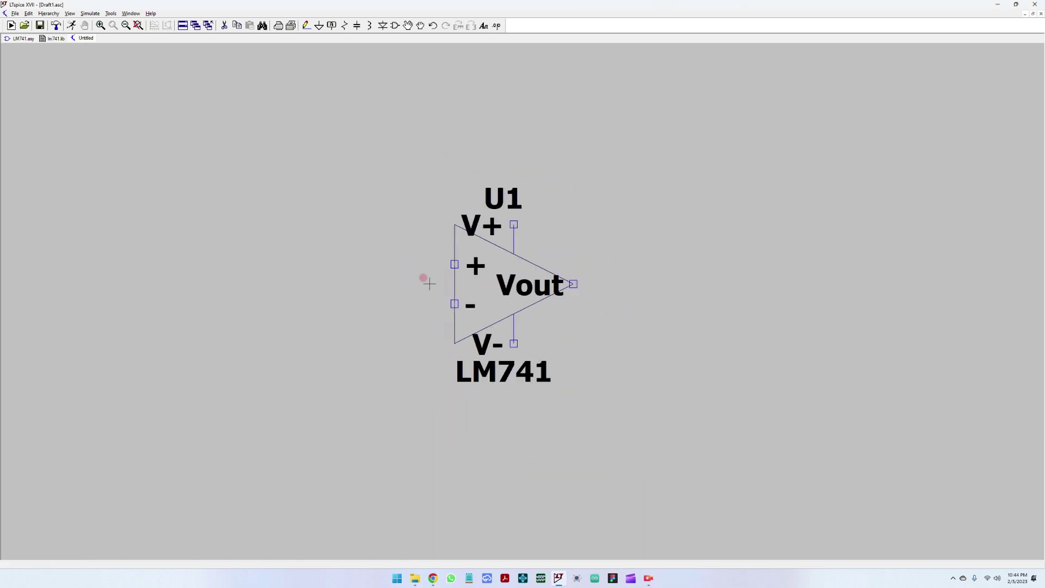
pyautogui.scroll(-1, 428, 283)
pyautogui.scroll(-3, 473, 313)
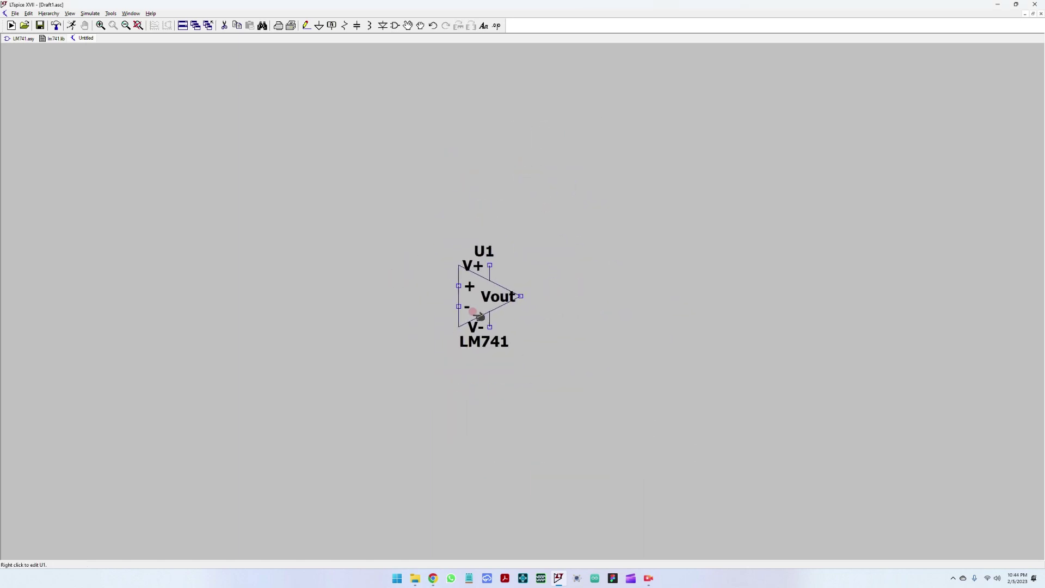
pyautogui.scroll(2, 483, 320)
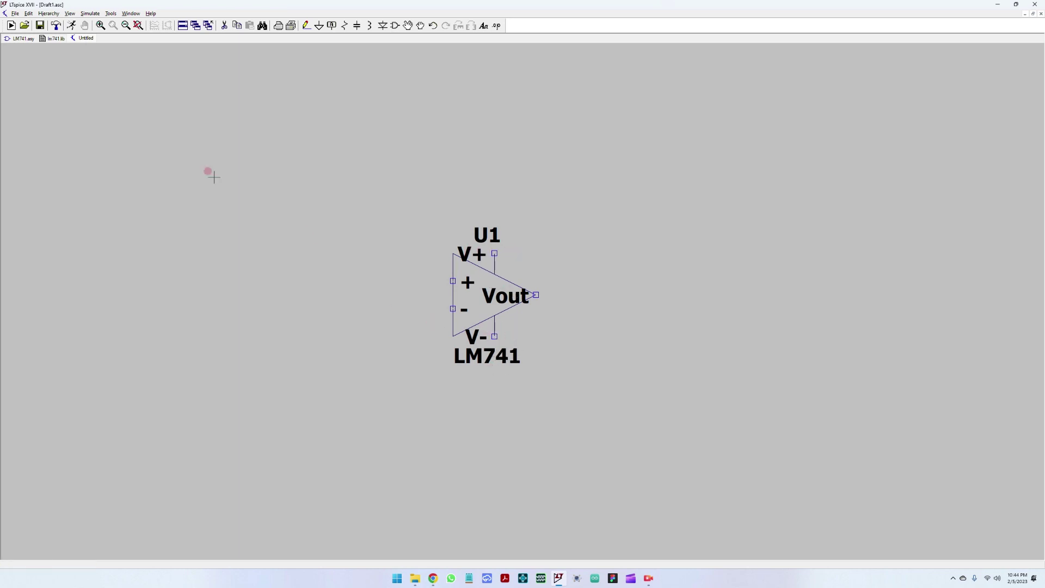
# In the LM741 symbol, set the V+ and V- pin label justification to LEFT, and return to the Draft1 schematic.
pyautogui.click(18, 41)
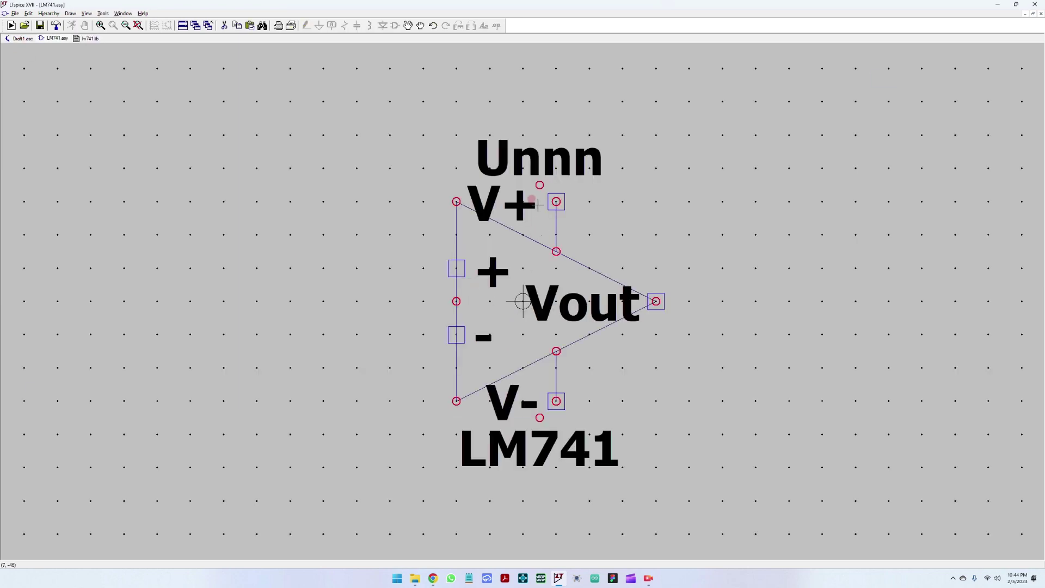
pyautogui.rightClick(556, 202)
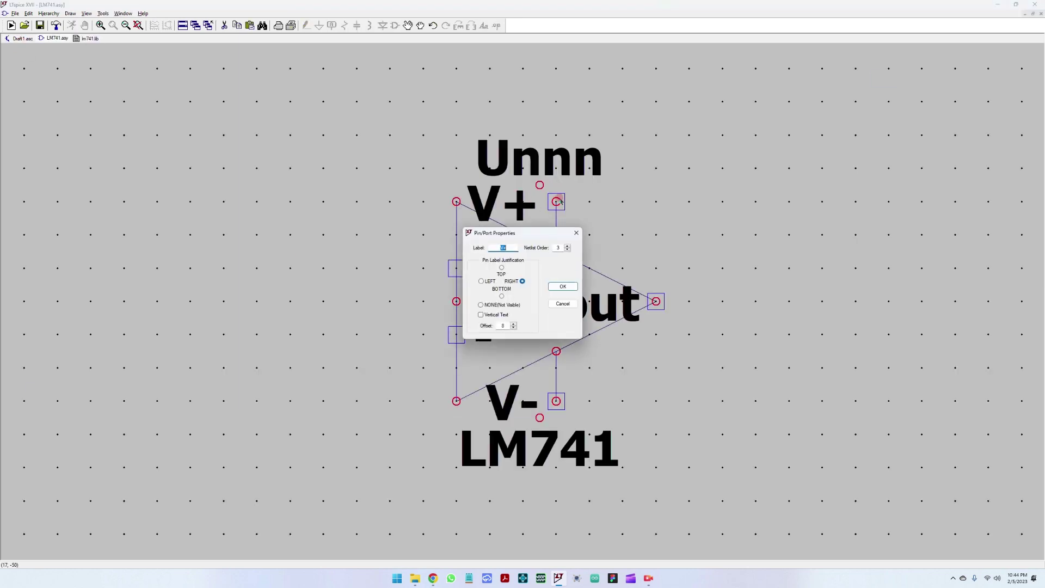
pyautogui.click(481, 282)
pyautogui.click(563, 287)
pyautogui.rightClick(556, 402)
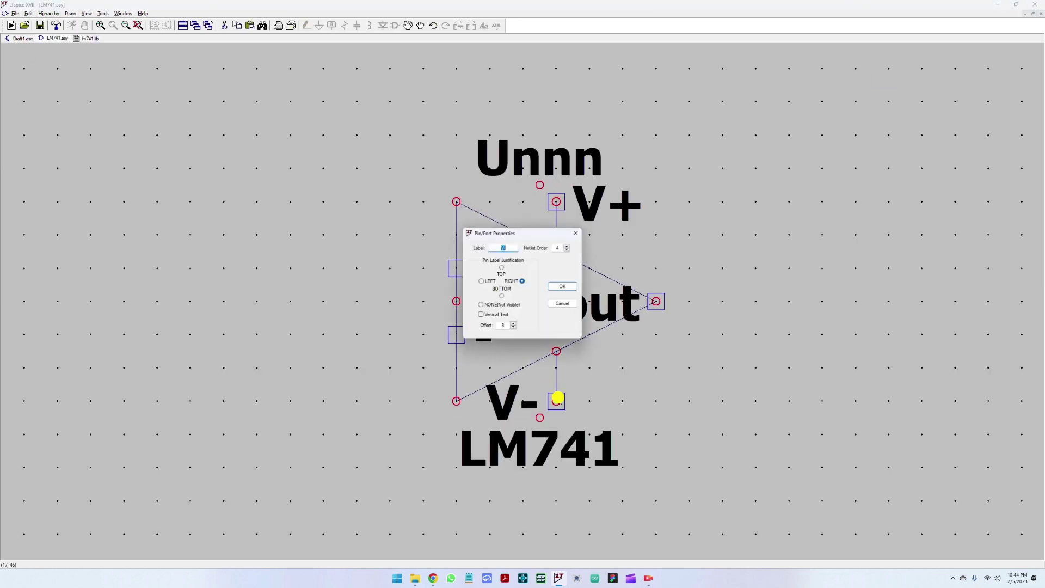
pyautogui.click(481, 282)
pyautogui.click(563, 286)
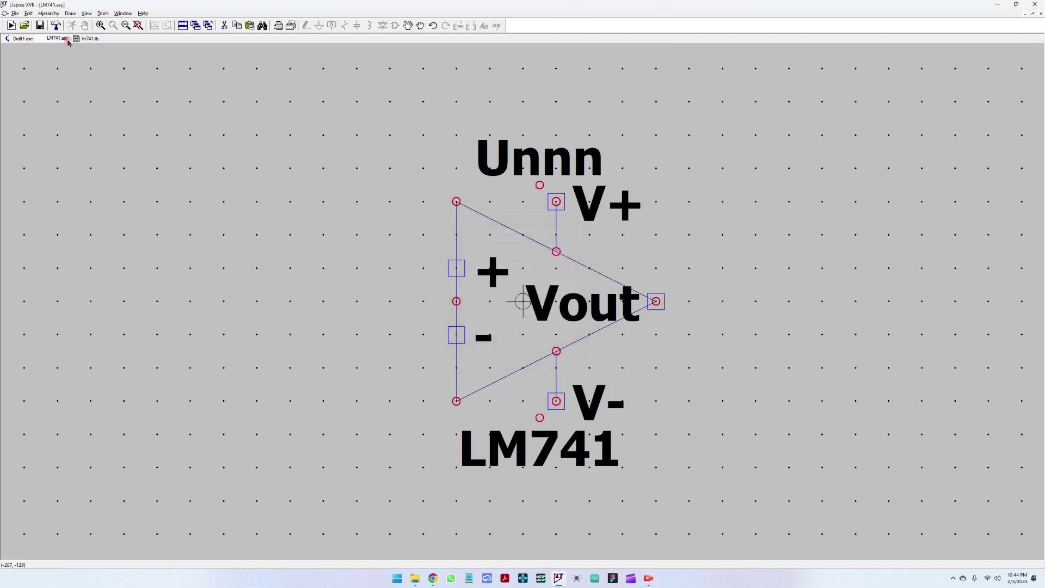
pyautogui.click(23, 41)
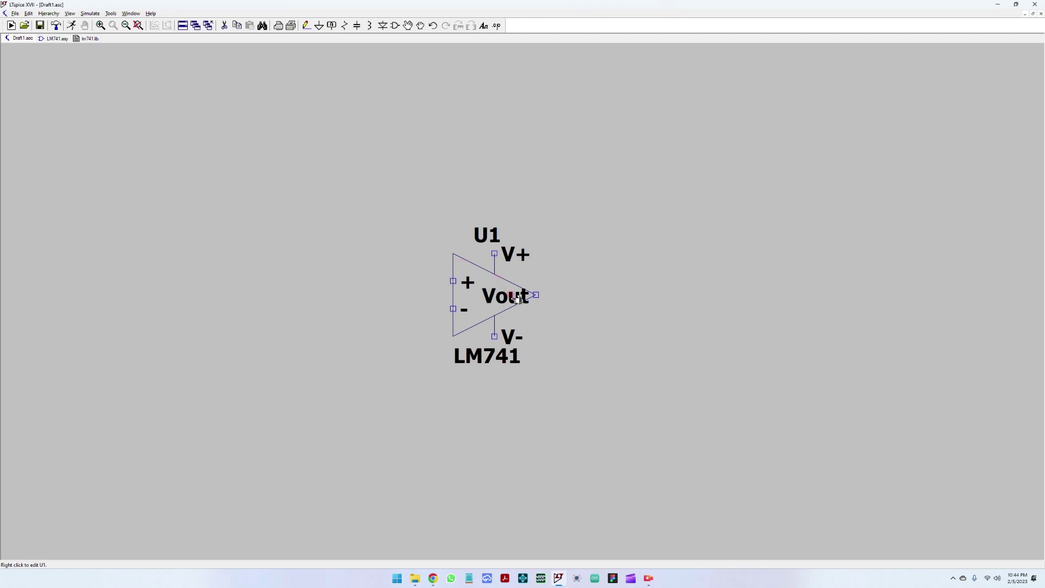
# Place two voltage sources in the schematic, one below the op-amp and one above it.
pyautogui.scroll(1, 522, 335)
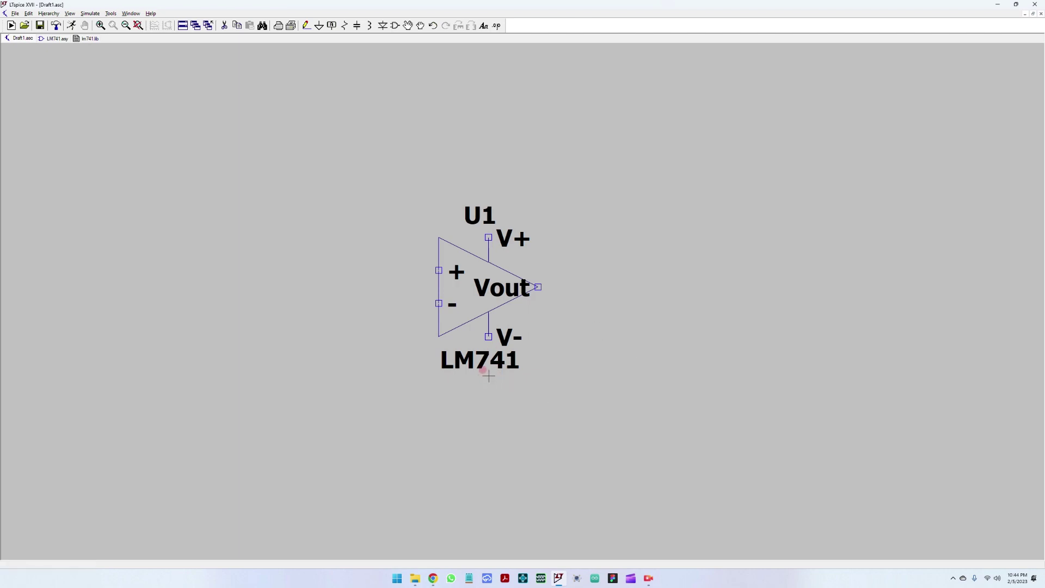
pyautogui.scroll(-2, 488, 376)
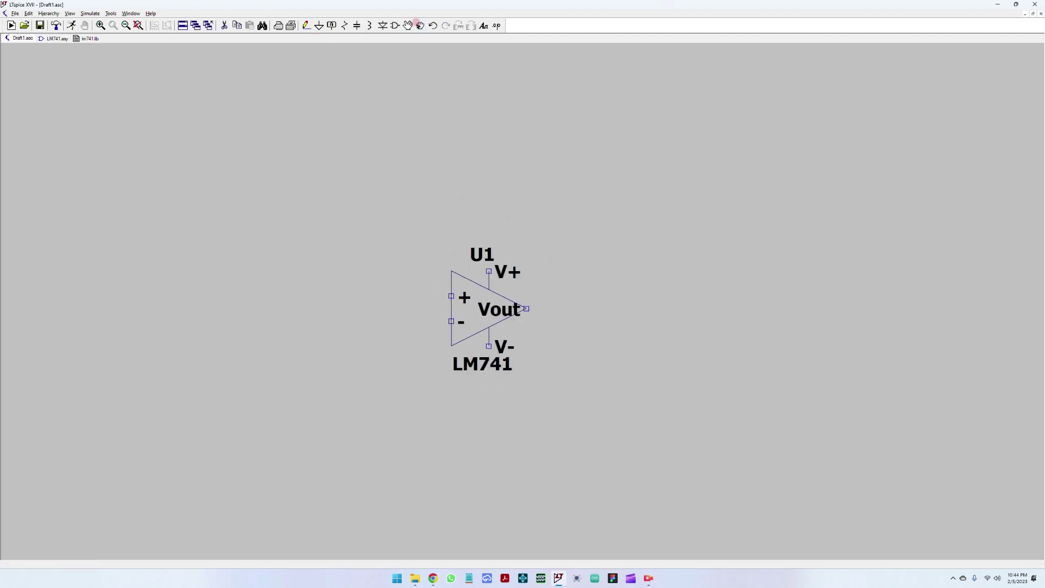
pyautogui.click(393, 27)
pyautogui.doubleClick(454, 294)
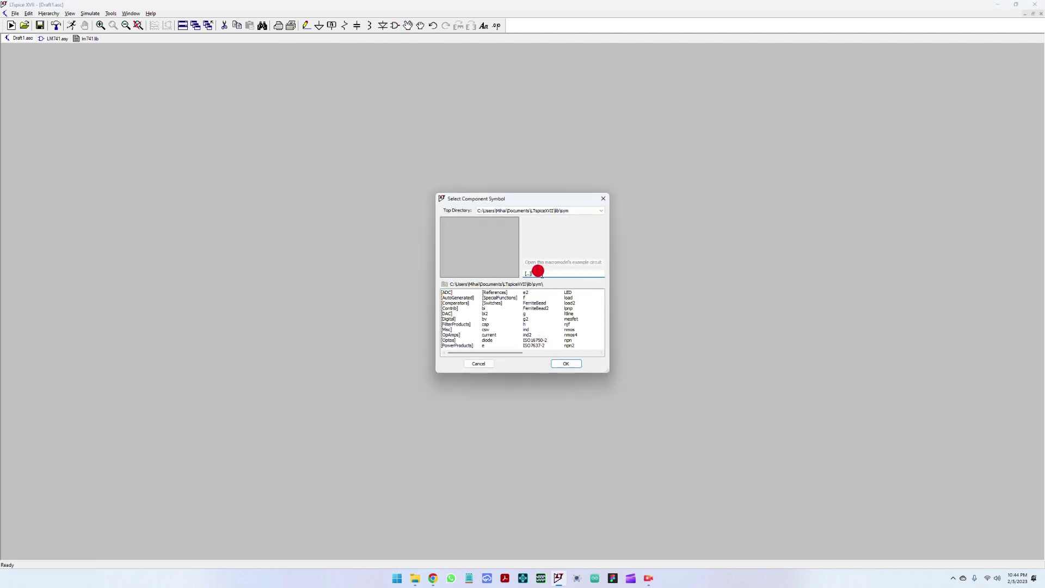
pyautogui.moveTo(518, 353); pyautogui.dragTo(608, 359)
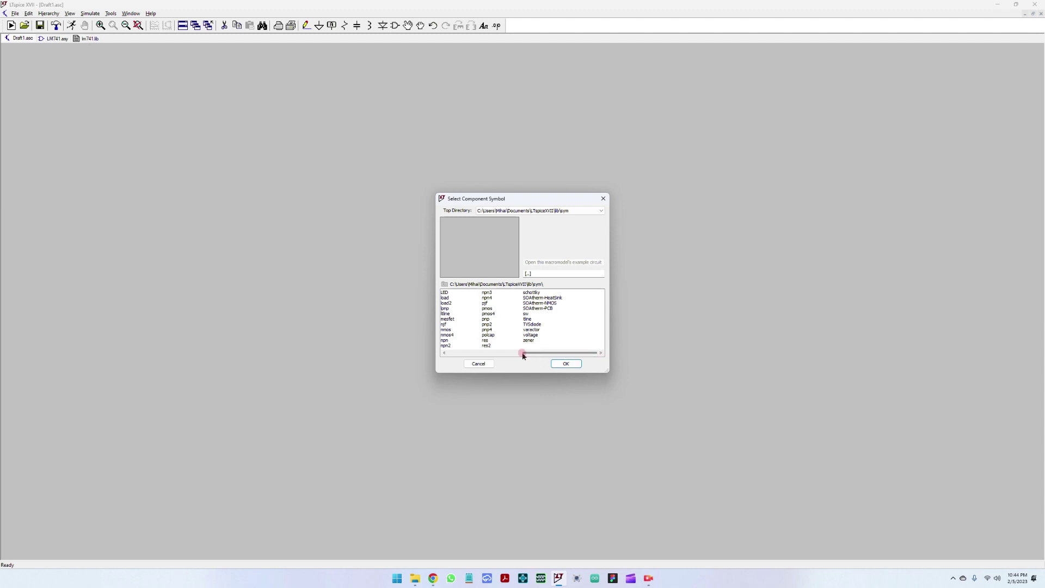
pyautogui.click(531, 335)
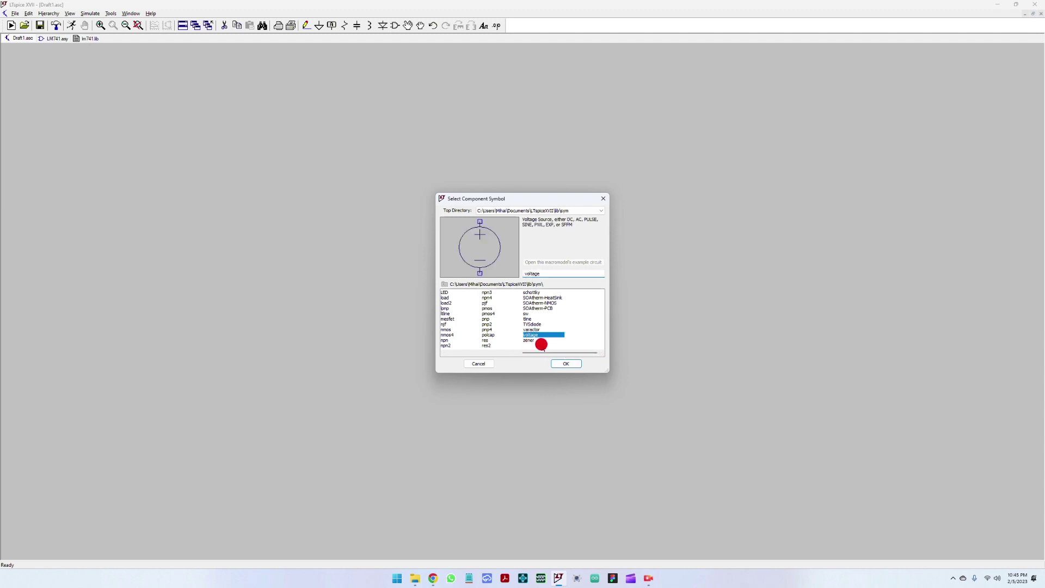
pyautogui.click(565, 363)
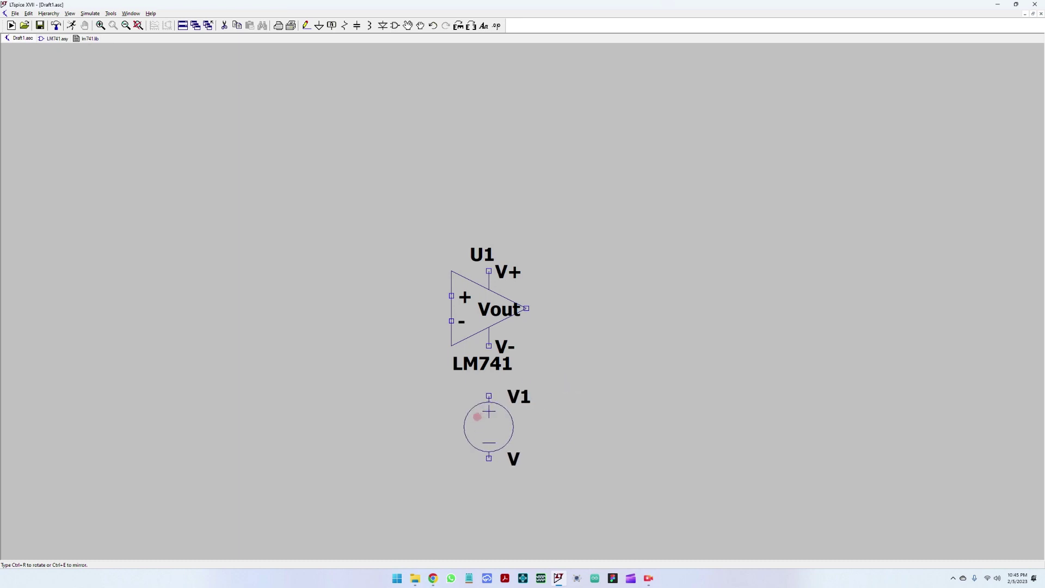
pyautogui.scroll(-1, 484, 422)
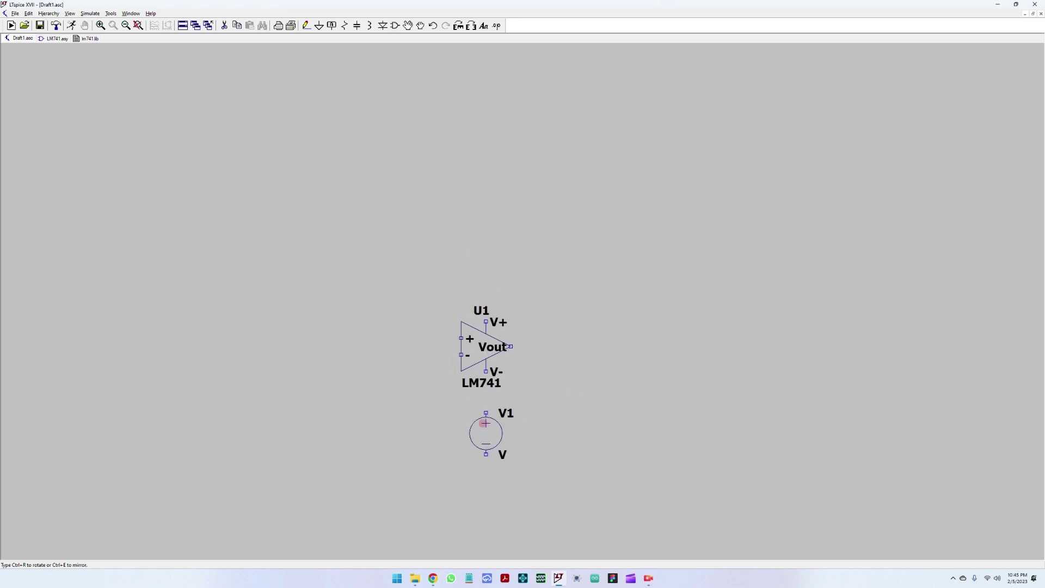
pyautogui.scroll(2, 504, 421)
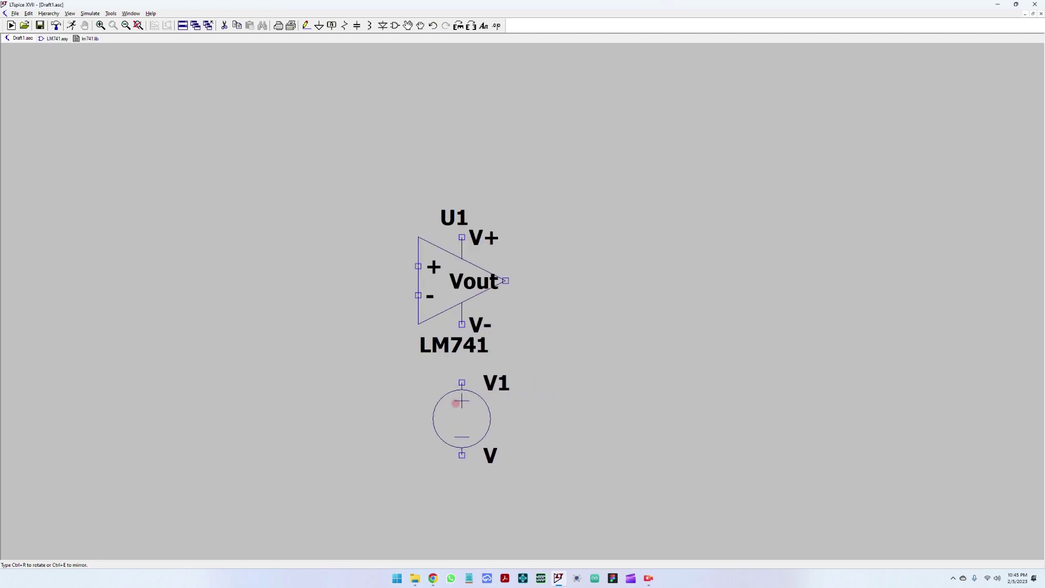
pyautogui.click(520, 400)
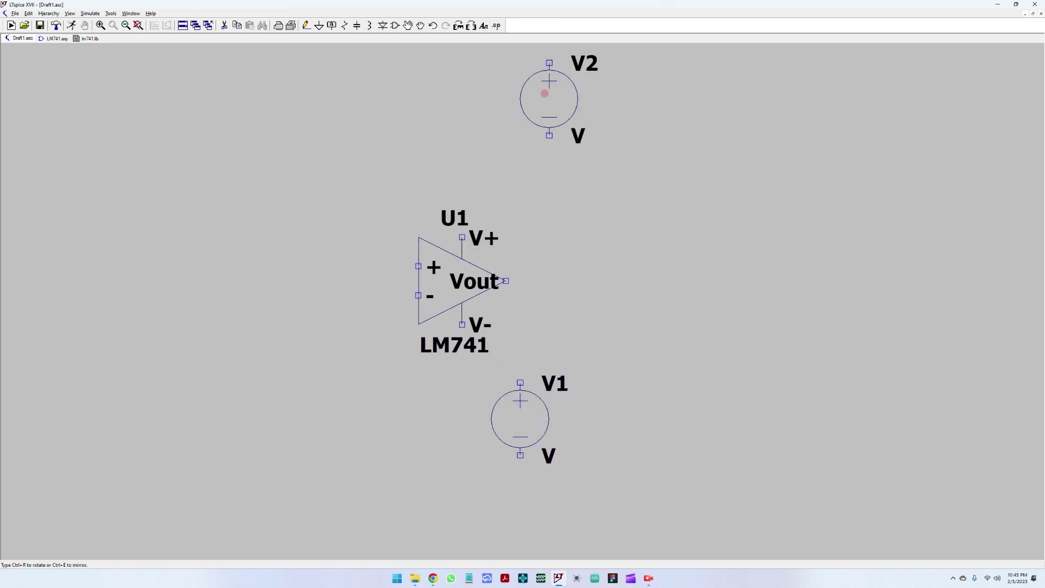
pyautogui.click(529, 142)
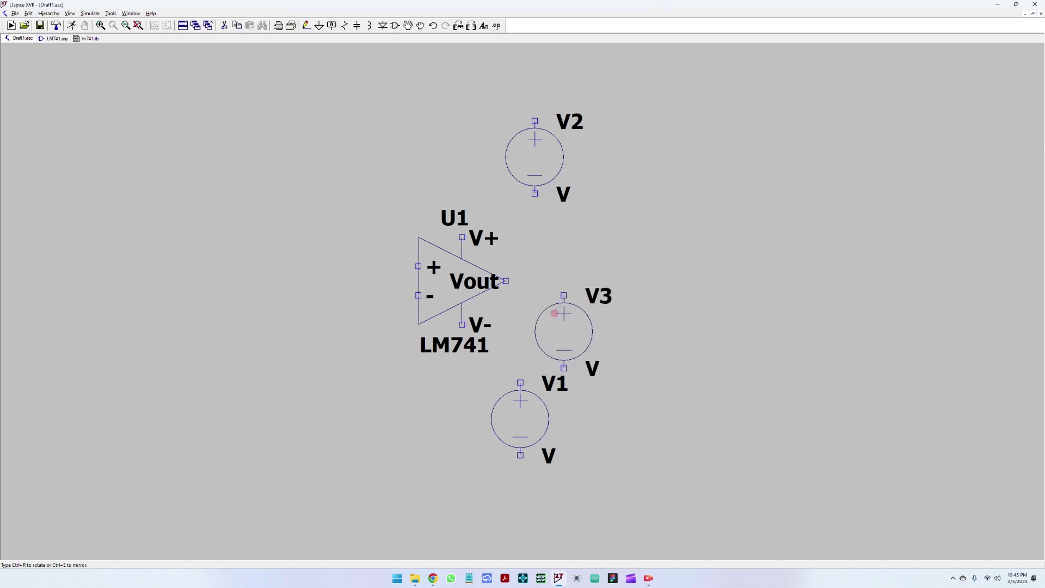
pyautogui.rightClick(546, 313)
# Set voltage source V2 to a DC value of 10V with a series resistance of 0.05 Ω.
pyautogui.rightClick(540, 173)
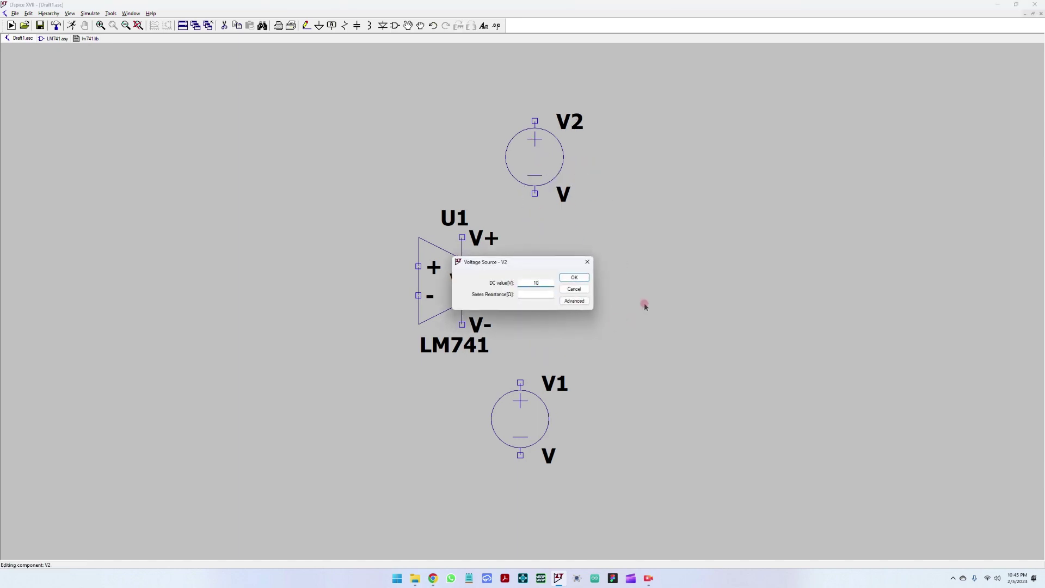
pyautogui.click(561, 277)
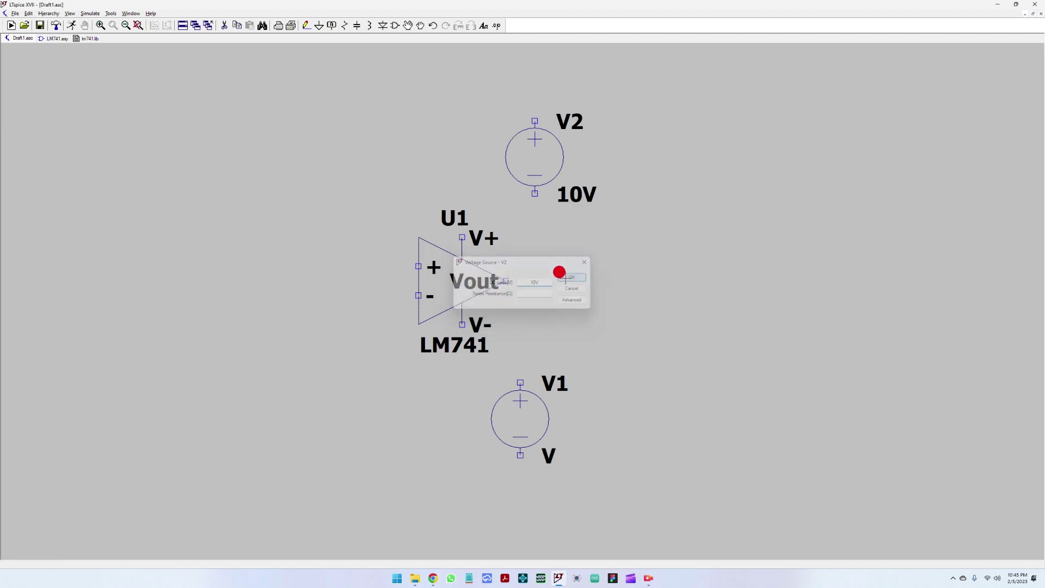
pyautogui.rightClick(543, 175)
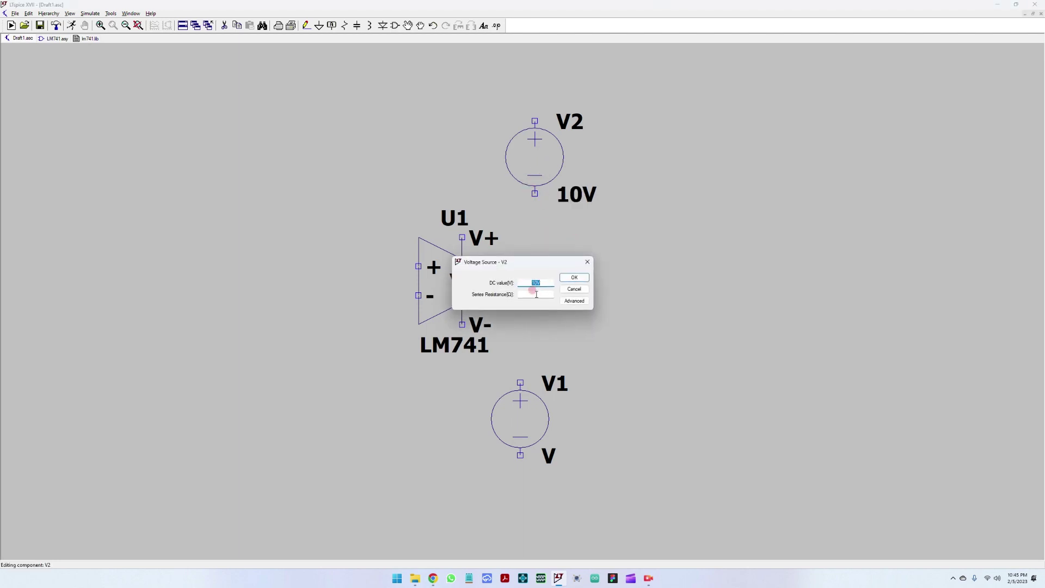
pyautogui.click(536, 294)
pyautogui.press('Return')
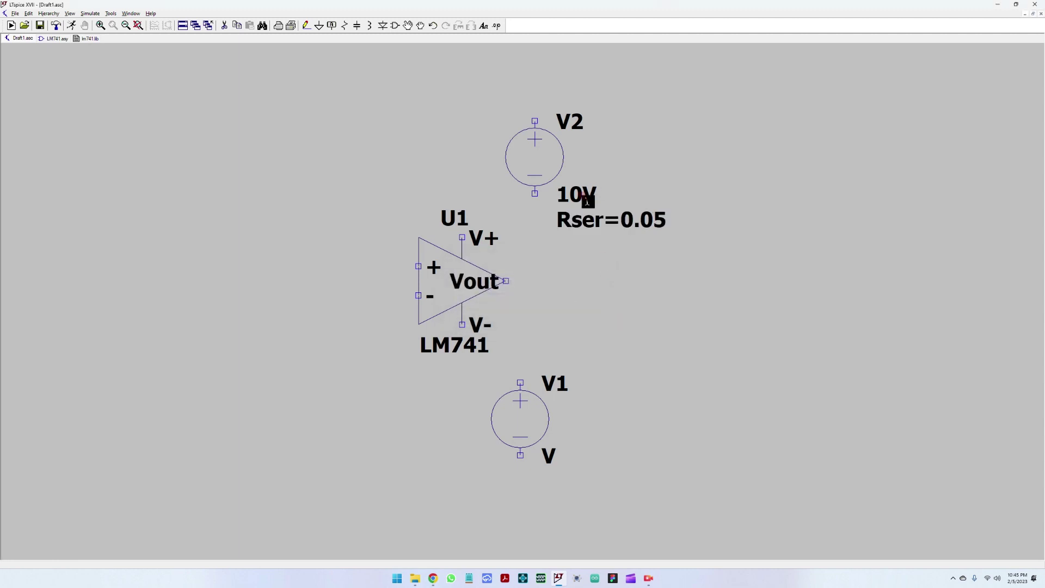
# Set voltage source V1 to a DC value of -10V with a series resistance of 0.05 Ω.
pyautogui.rightClick(538, 430)
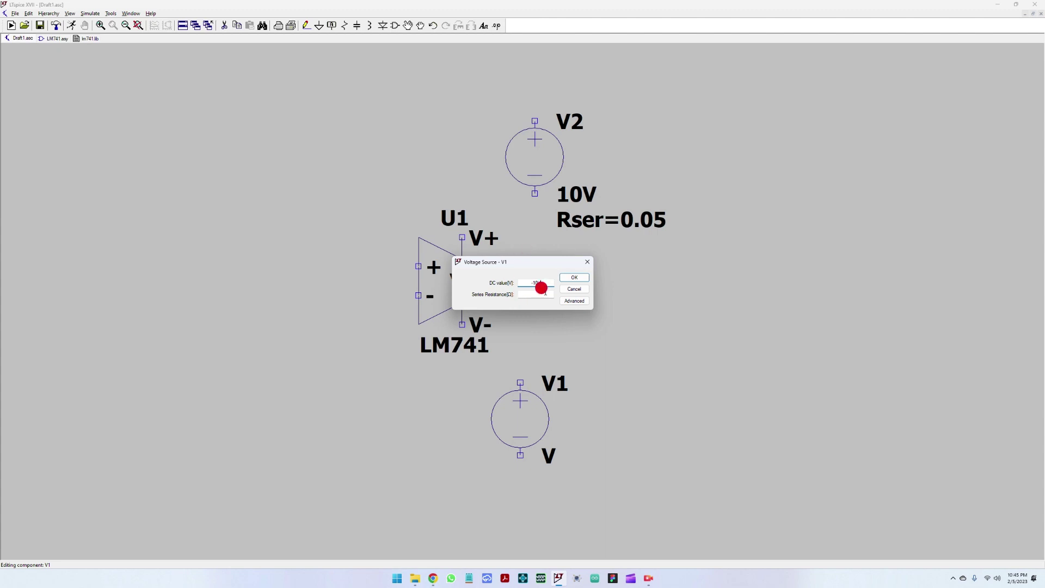
pyautogui.click(541, 292)
pyautogui.write('0.05')
pyautogui.click(574, 278)
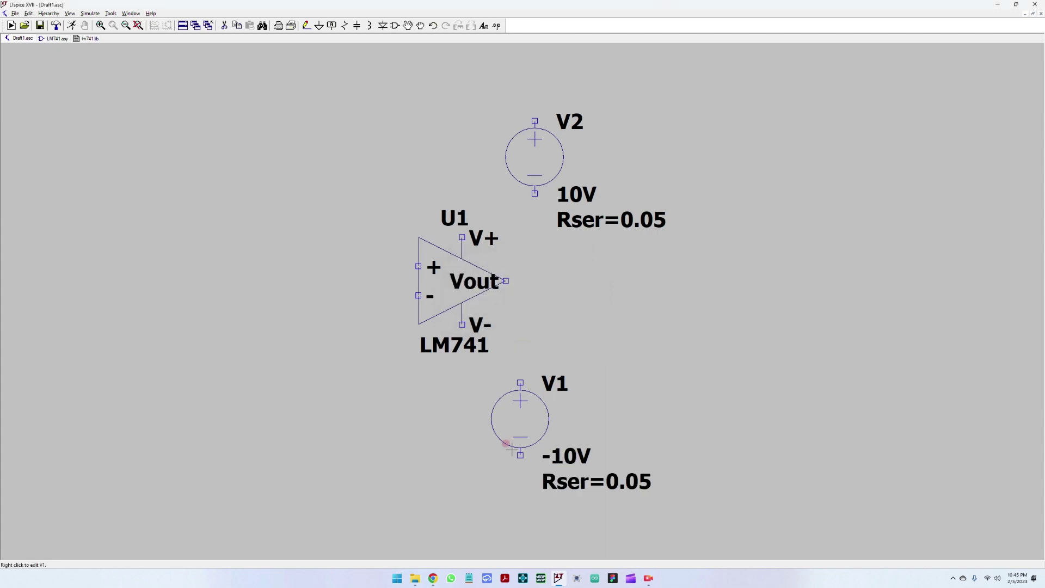
# Place a ground symbol just below V2 and wire it to the source's negative terminal.
pyautogui.scroll(-2, 415, 436)
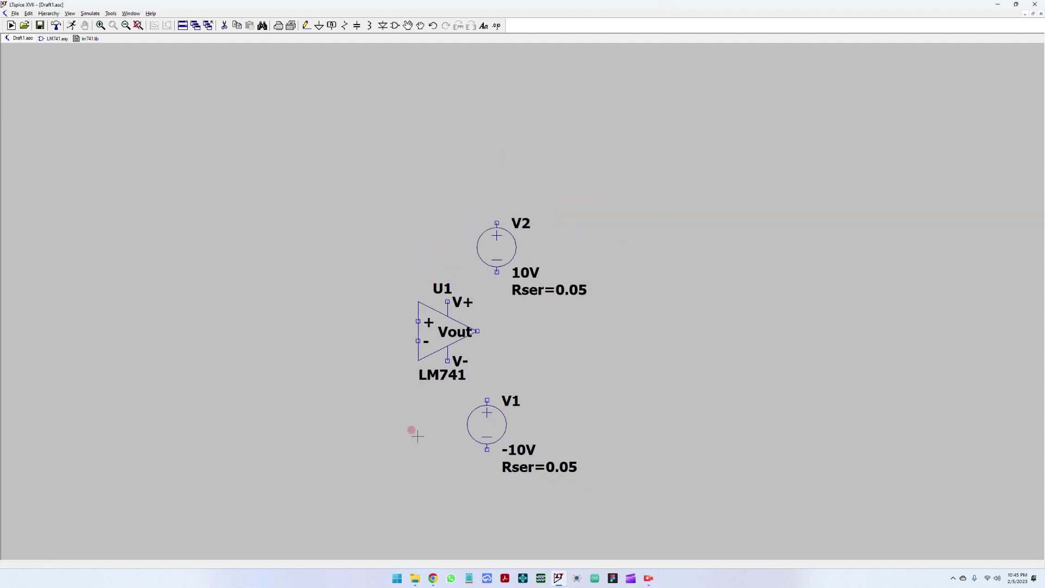
pyautogui.click(319, 25)
pyautogui.click(496, 293)
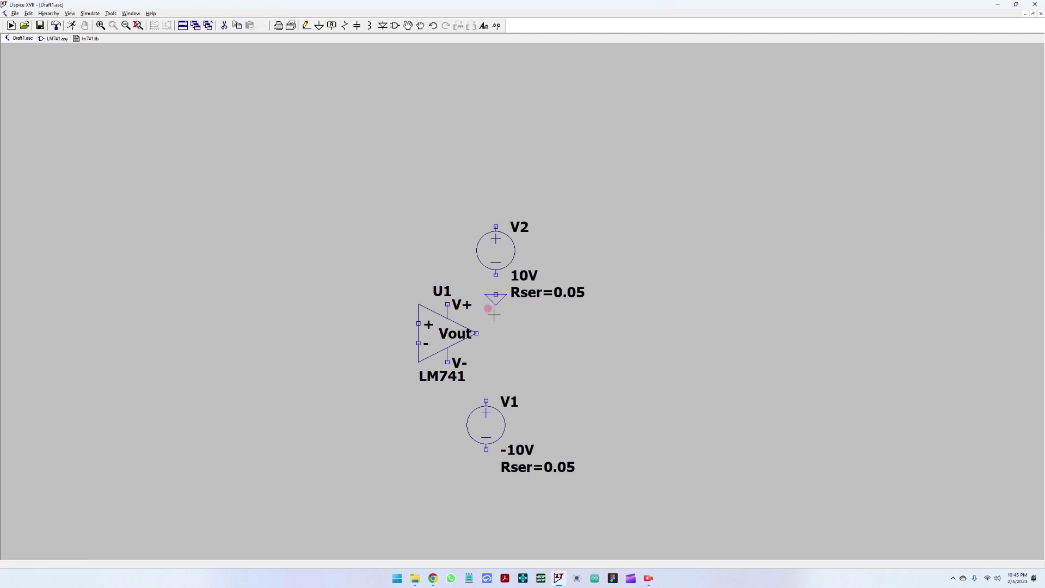
pyautogui.press('Escape')
pyautogui.click(306, 26)
pyautogui.click(493, 272)
pyautogui.click(486, 289)
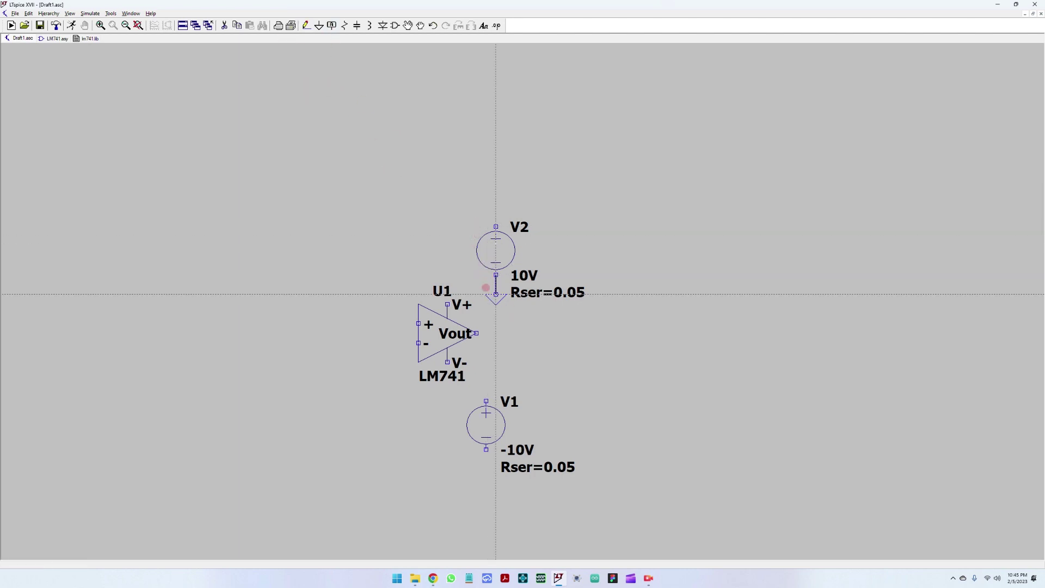
# Wire V2's positive terminal over to the op-amp's V+ pin.
pyautogui.click(496, 226)
pyautogui.click(495, 207)
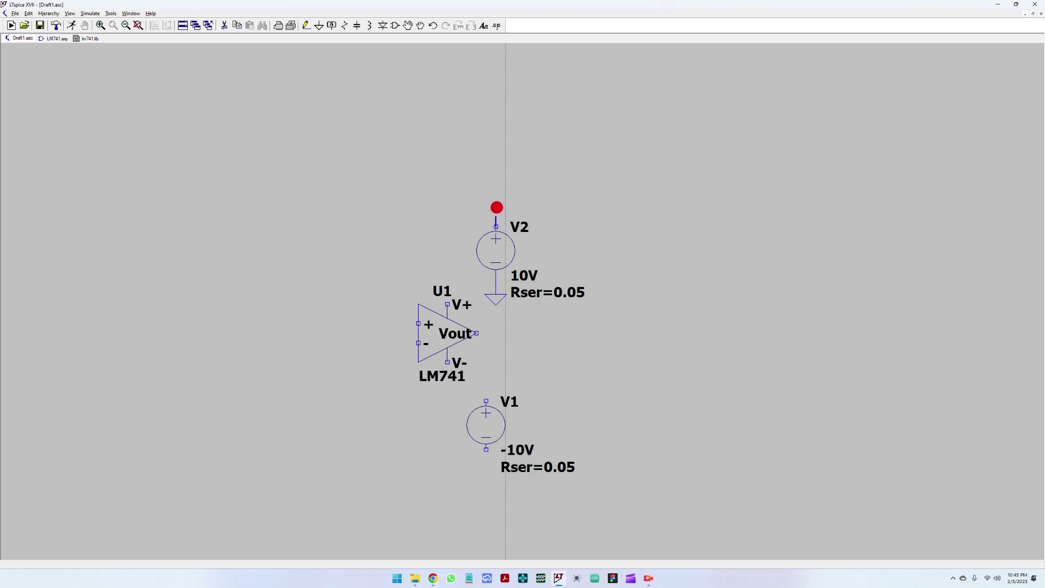
pyautogui.click(441, 206)
pyautogui.click(437, 300)
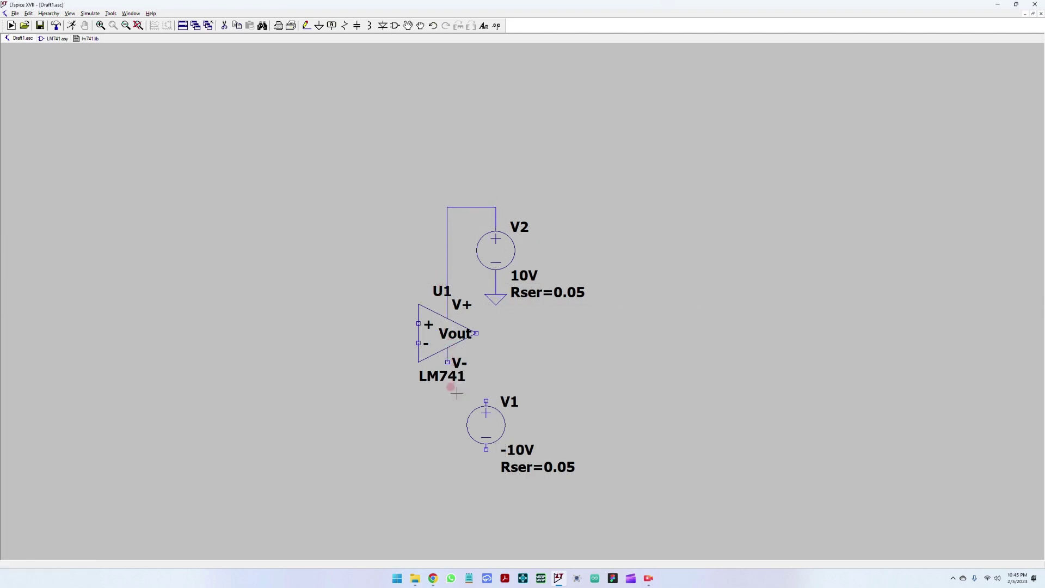
# Delete the wires connecting V2's positive terminal to the op-amp's V+ pin.
pyautogui.rightClick(492, 435)
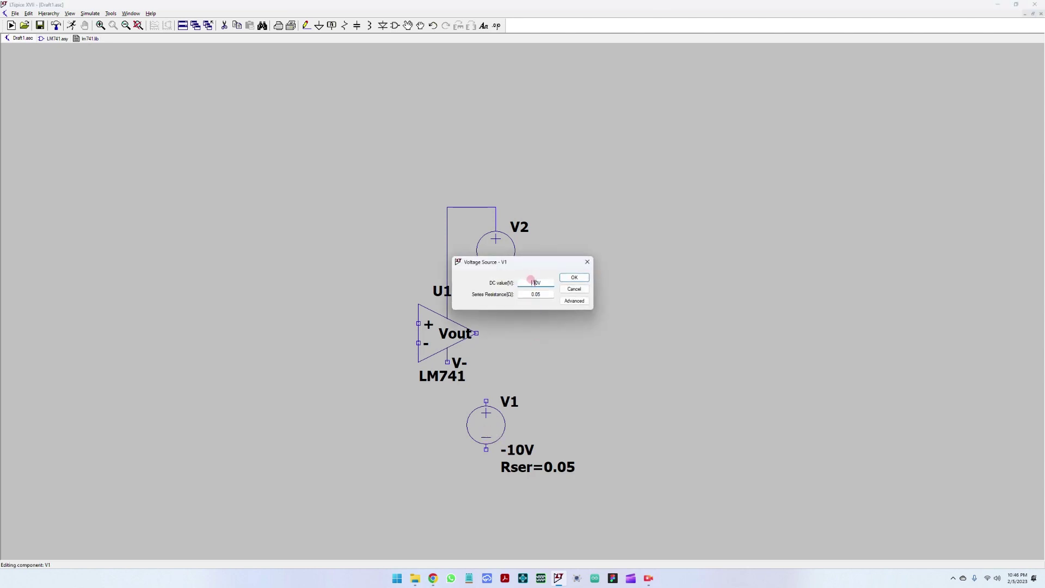
pyautogui.click(572, 289)
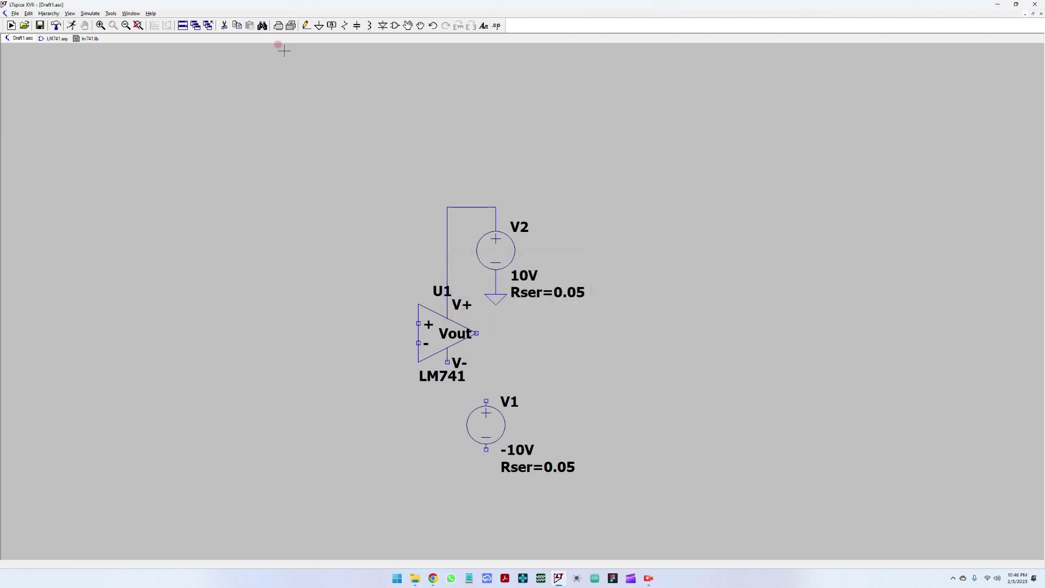
pyautogui.click(224, 26)
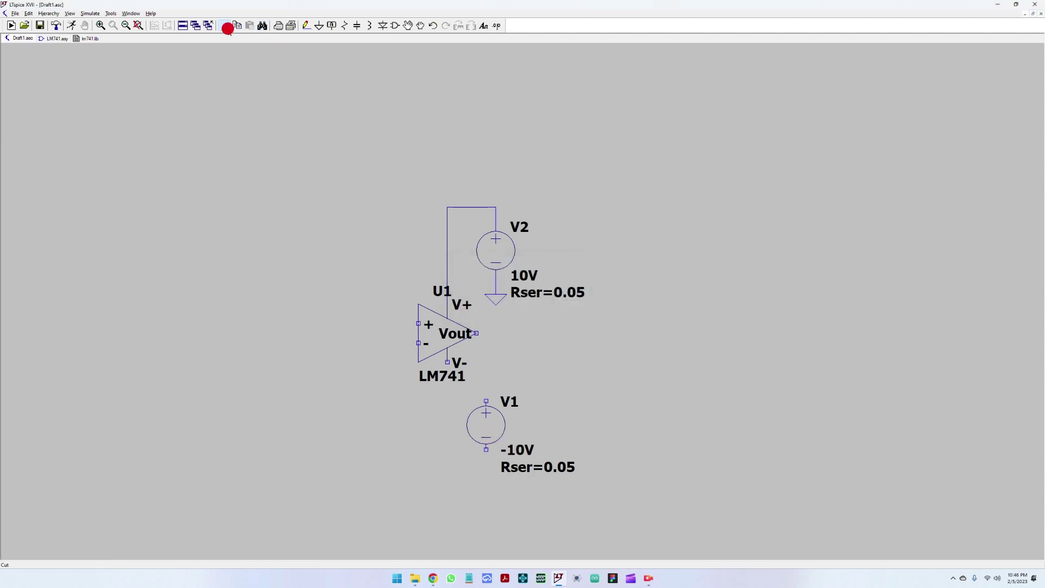
pyautogui.click(485, 207)
pyautogui.click(448, 230)
# Move V2 and its ground symbol well to the left of the op-amp, with the ground below the source.
pyautogui.click(421, 26)
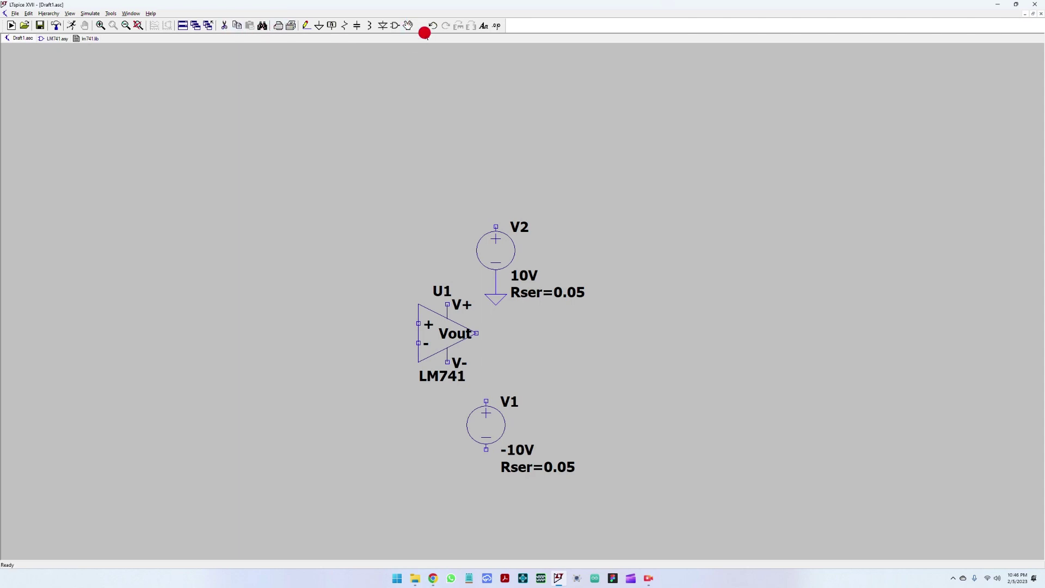
pyautogui.click(499, 252)
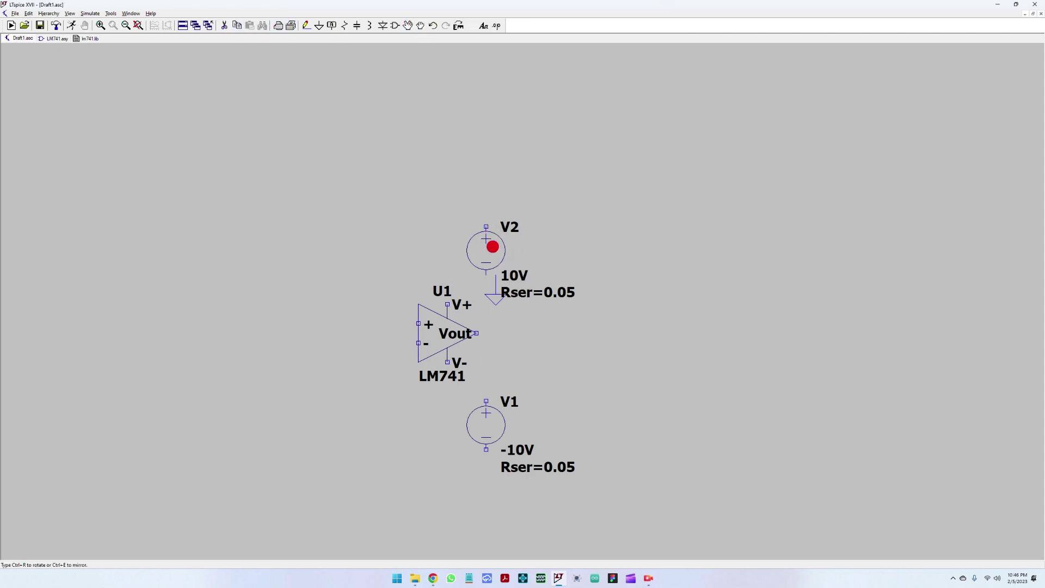
pyautogui.click(166, 186)
pyautogui.click(490, 292)
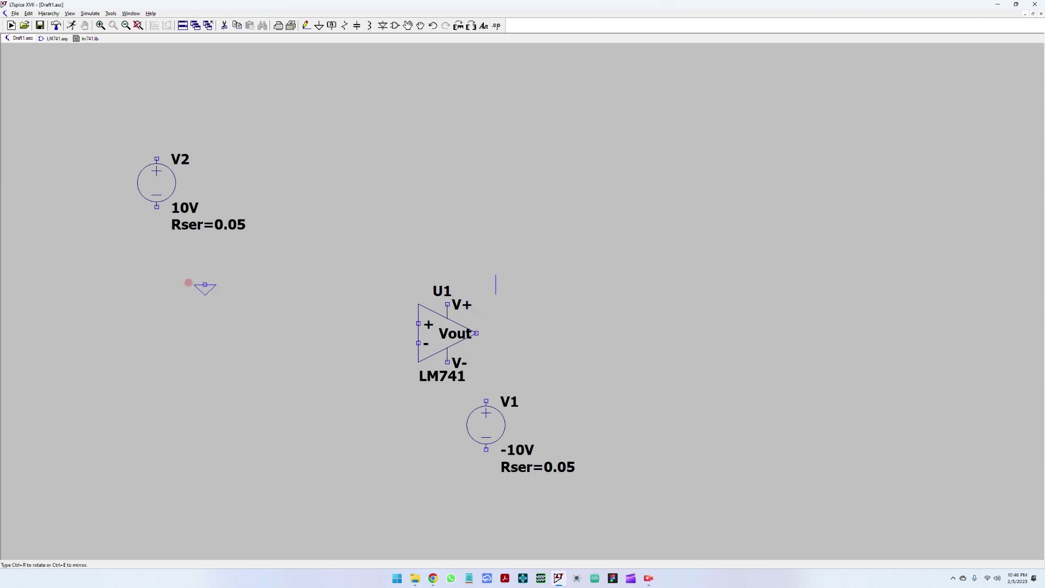
pyautogui.click(215, 279)
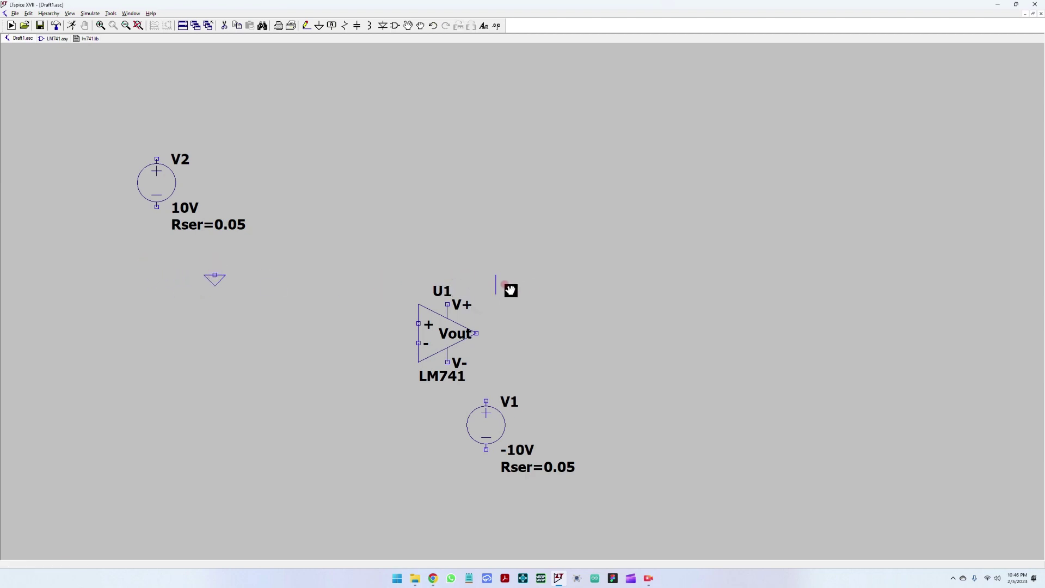
# Delete the leftover vertical wire segment above the op-amp's output.
pyautogui.rightClick(492, 285)
pyautogui.press('F7')
pyautogui.rightClick(504, 326)
# Move V1 to the left of the op-amp, vertically aligned beneath V2 and below the ground symbol.
pyautogui.click(428, 32)
pyautogui.click(487, 427)
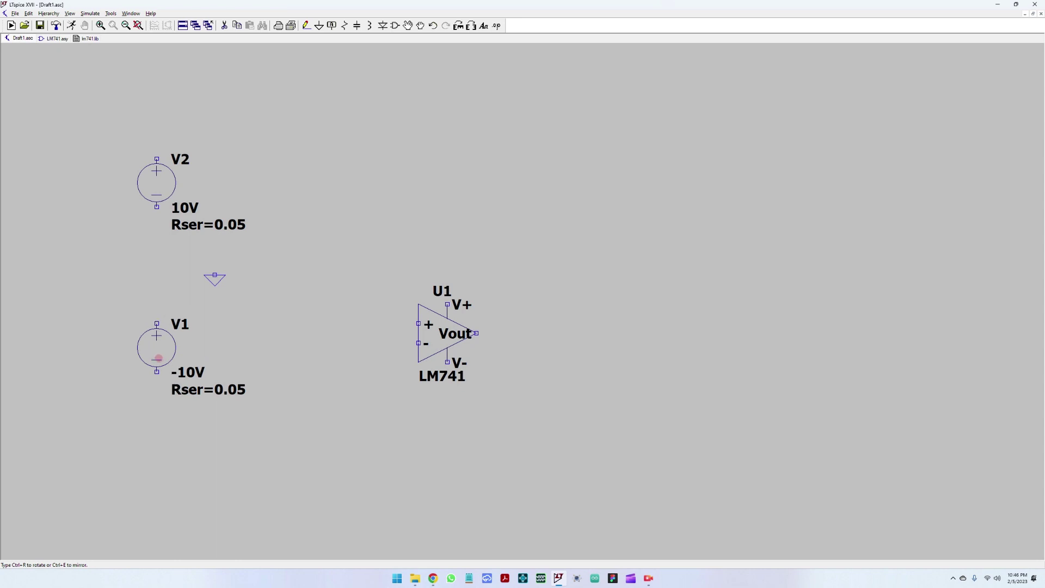
pyautogui.click(158, 363)
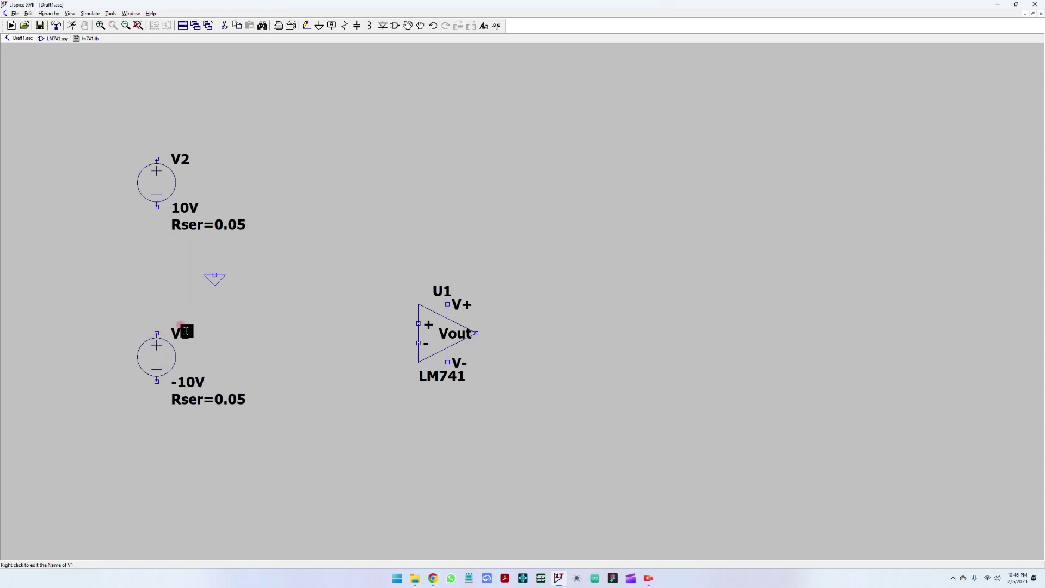
# Wire V2's negative terminal to the ground symbol and join V1's positive terminal to the same wire.
pyautogui.scroll(1, 295, 326)
pyautogui.scroll(-5, 304, 322)
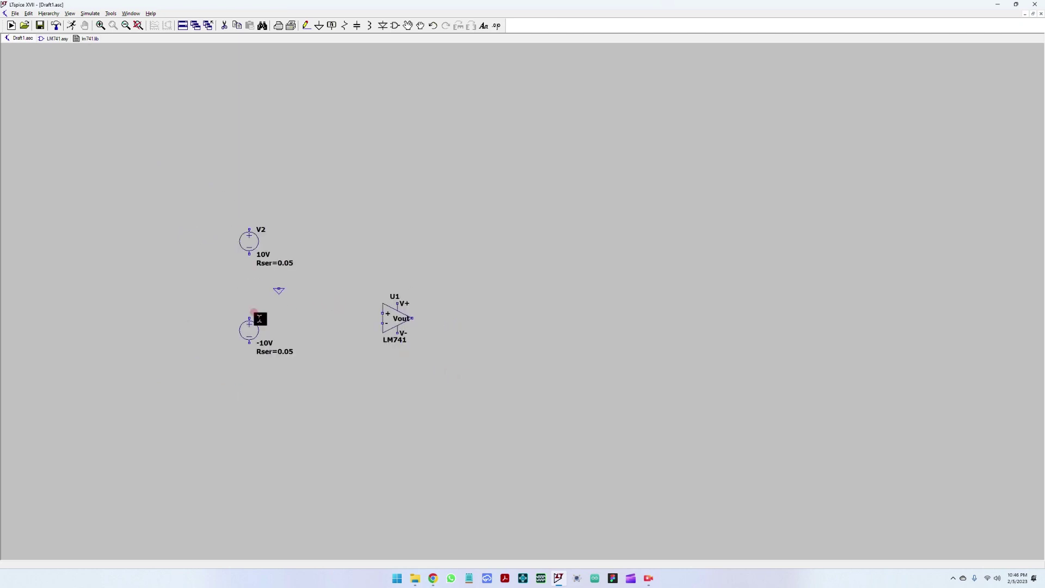
pyautogui.scroll(2, 144, 270)
pyautogui.scroll(2, 144, 270)
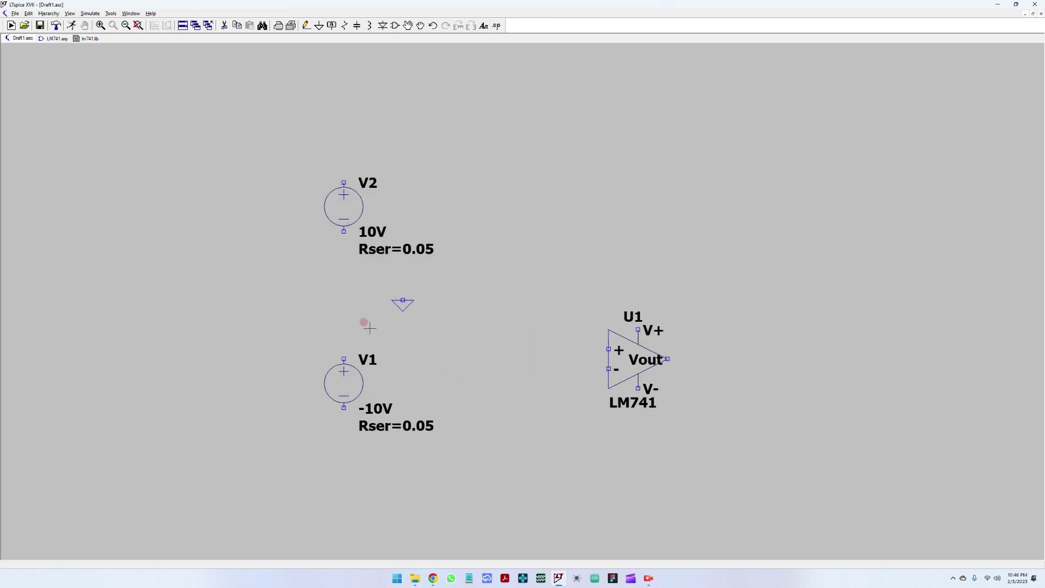
pyautogui.click(306, 26)
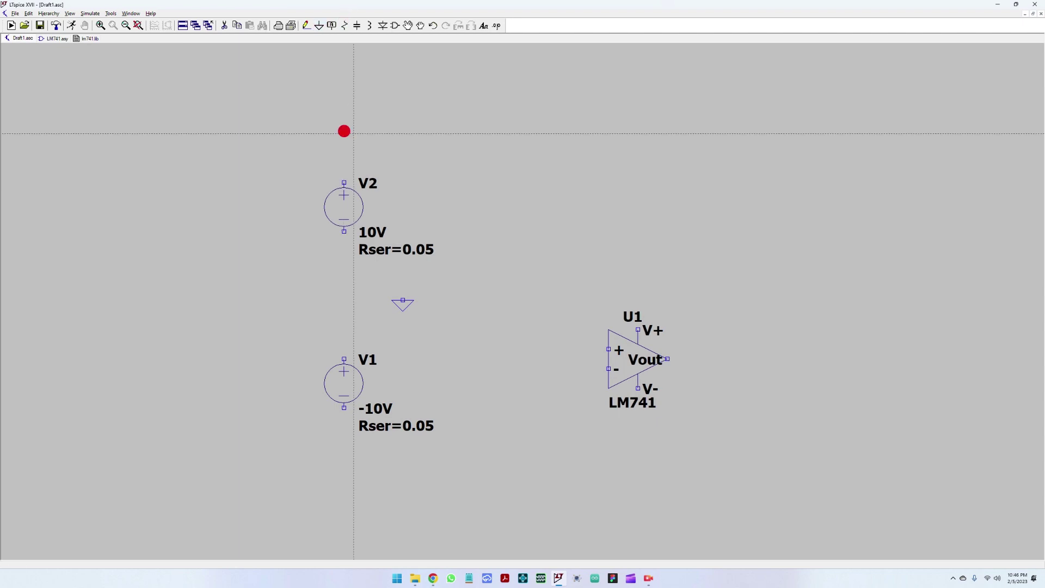
pyautogui.click(343, 231)
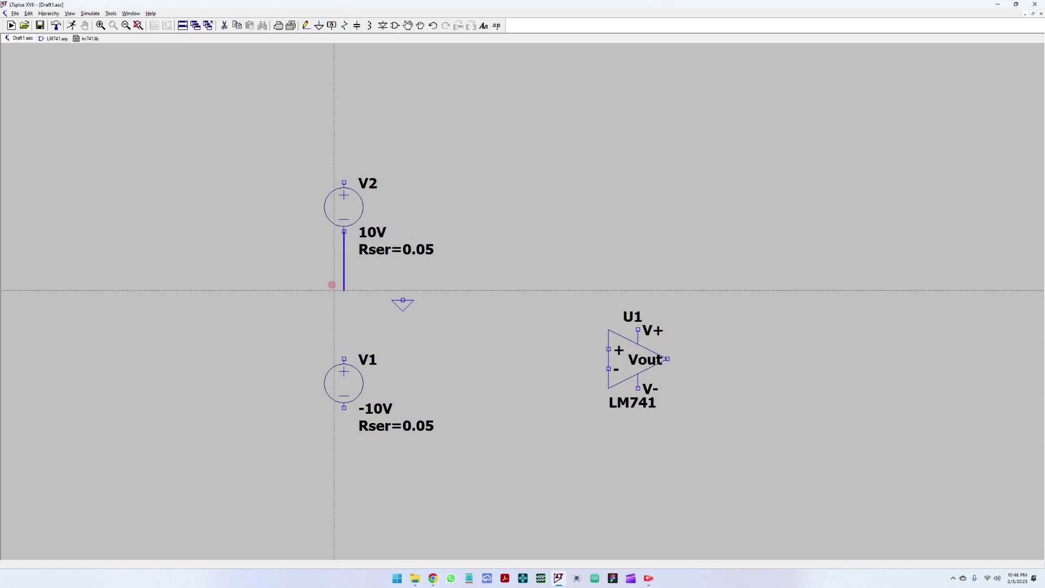
pyautogui.click(343, 290)
pyautogui.click(403, 300)
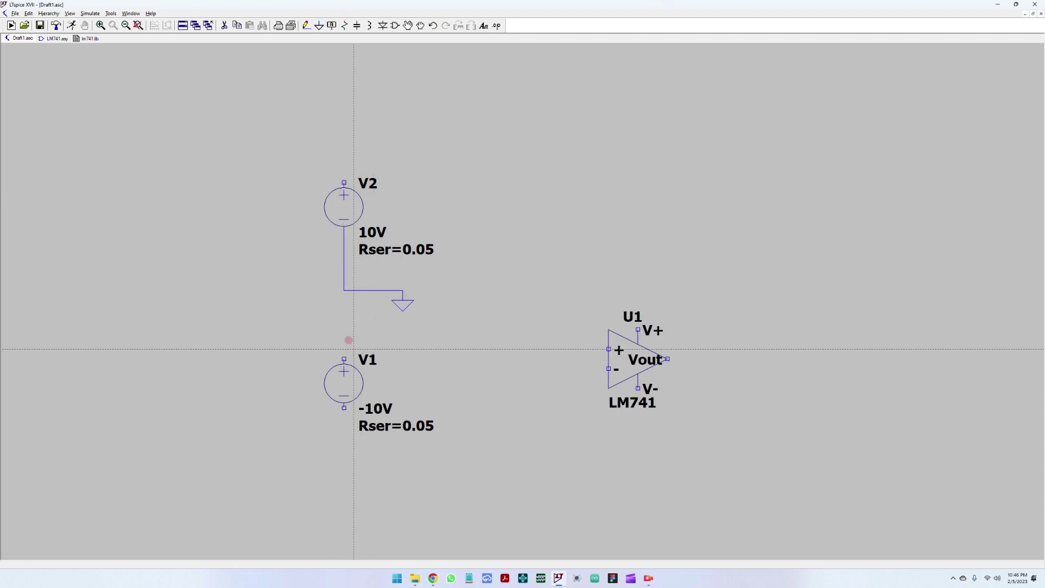
pyautogui.click(343, 359)
pyautogui.click(344, 290)
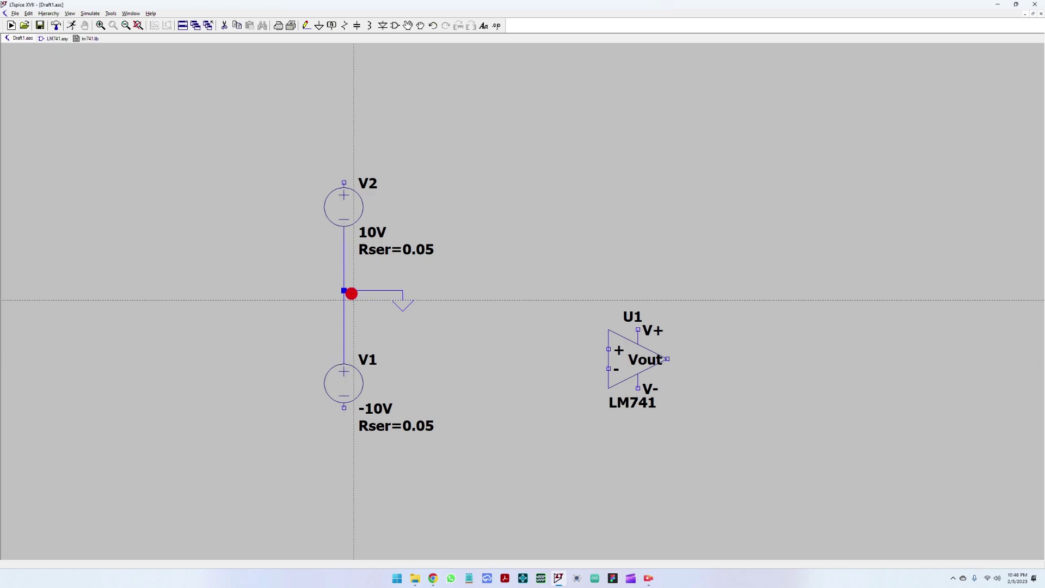
pyautogui.rightClick(341, 419)
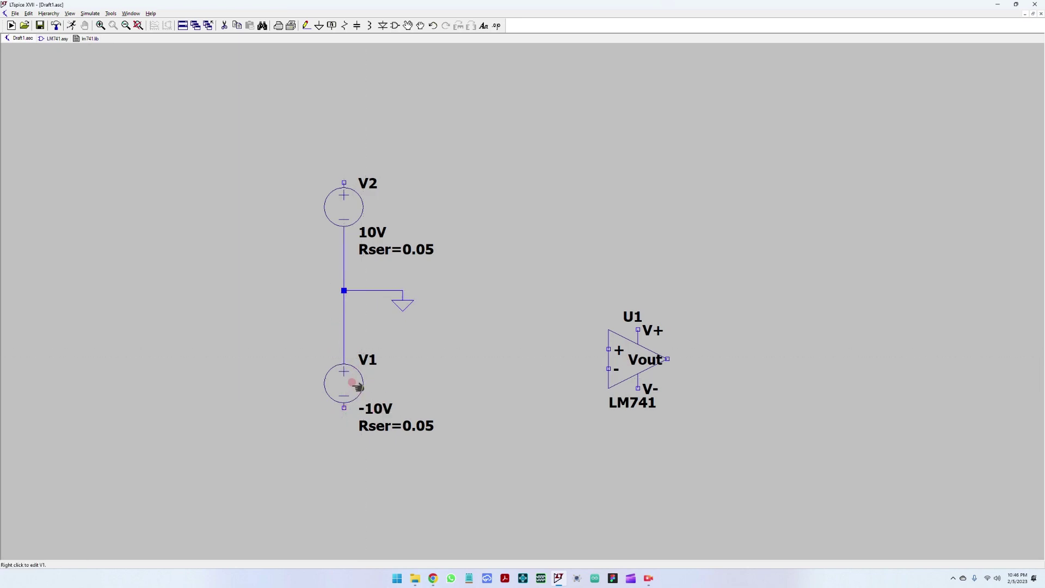
# Set V1's DC value to 10V.
pyautogui.rightClick(370, 382)
pyautogui.click(536, 283)
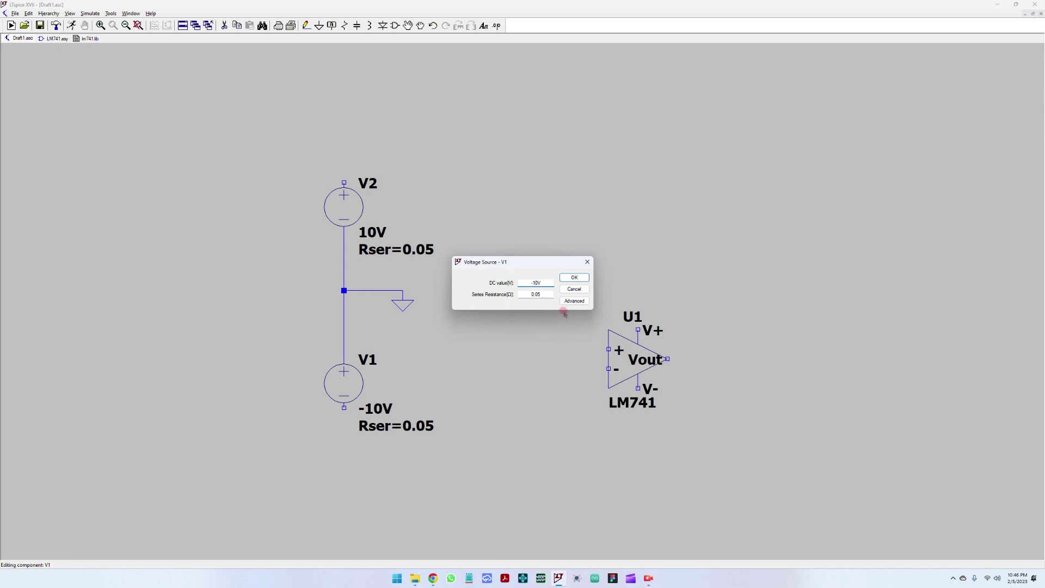
pyautogui.click(573, 279)
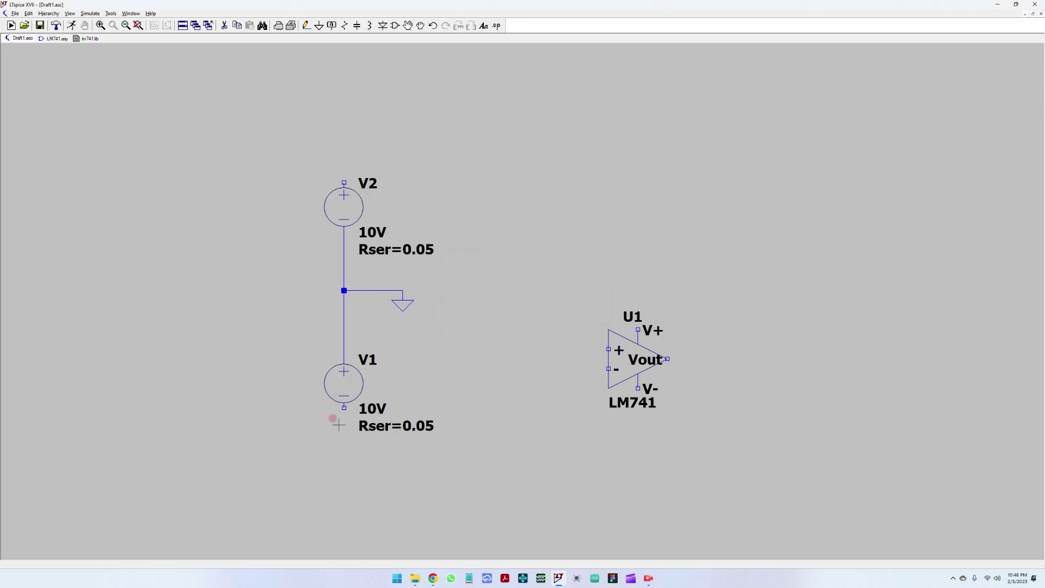
# Wire V1's negative terminal beneath the sources and up to the op-amp's V- pin.
pyautogui.press('F3')
pyautogui.click(360, 432)
pyautogui.click(308, 31)
pyautogui.click(344, 407)
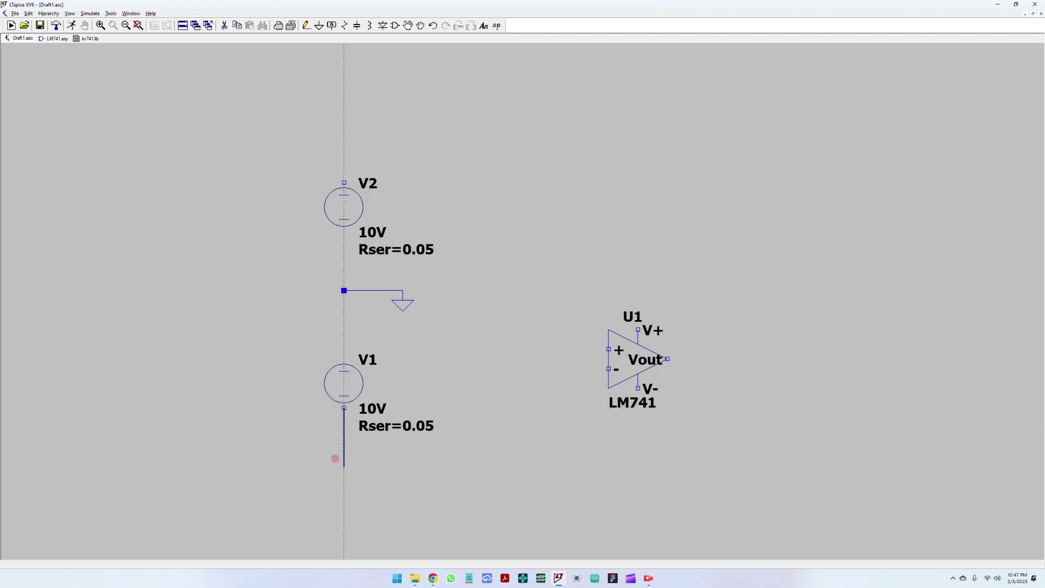
pyautogui.click(333, 462)
pyautogui.click(629, 456)
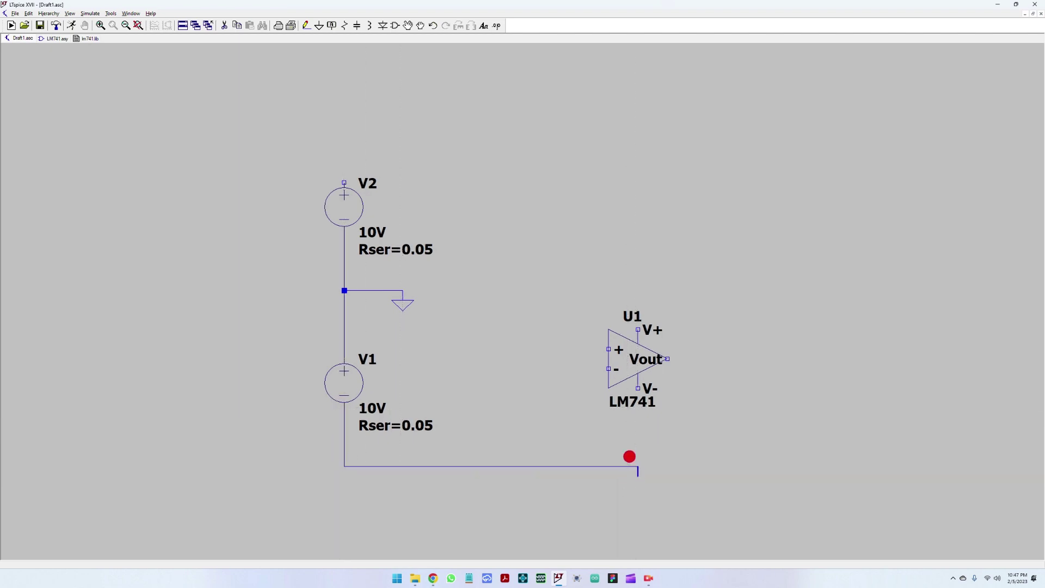
pyautogui.click(629, 388)
# Wire V2's positive terminal over the top of the circuit and down to the op-amp's V+ pin.
pyautogui.click(344, 182)
pyautogui.click(344, 154)
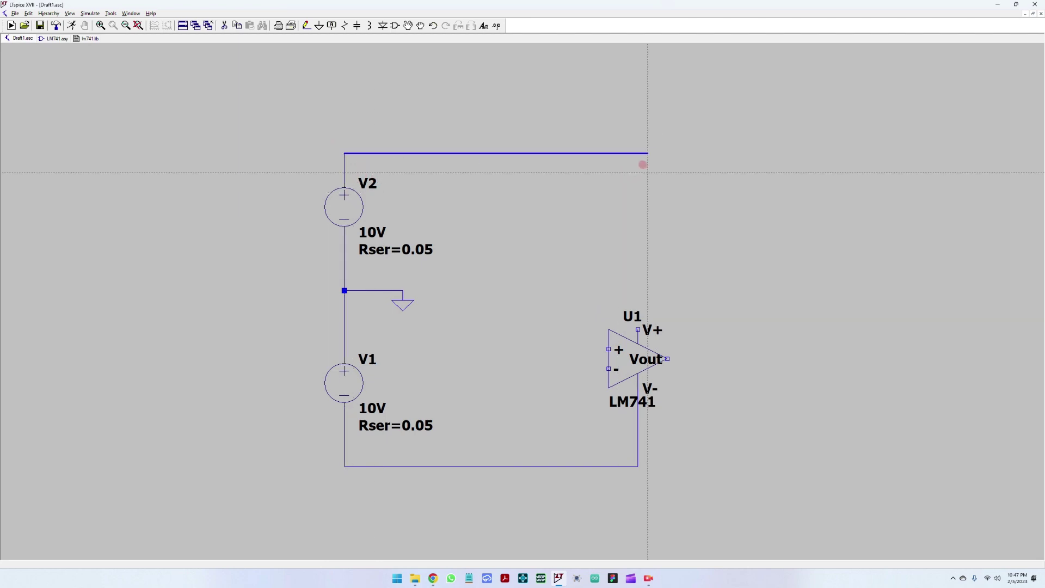
pyautogui.click(637, 158)
pyautogui.click(632, 321)
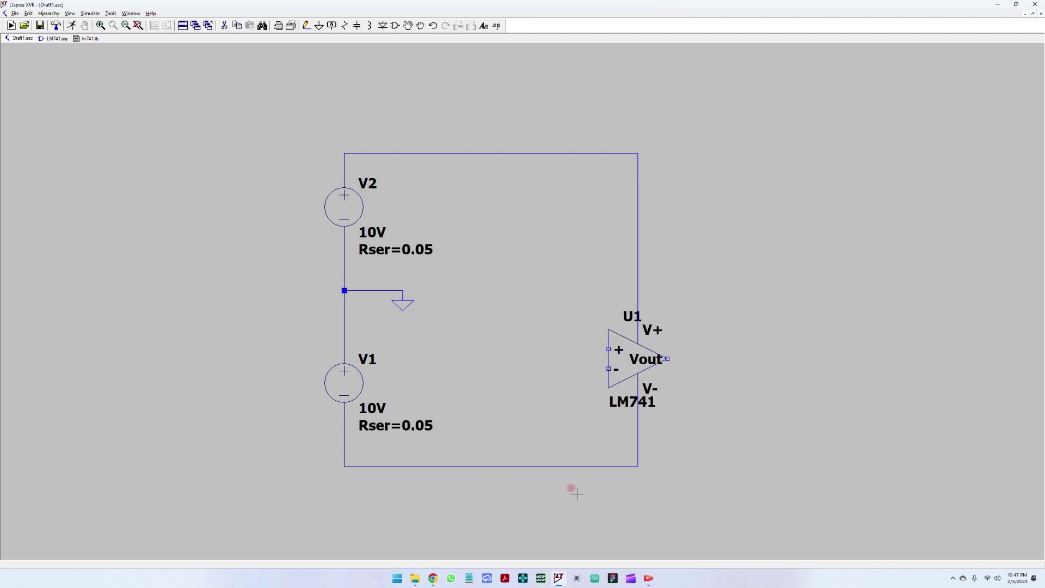
# Place resistor R1 below and to the right of the op-amp, and R2 beneath the lower supply wire.
pyautogui.scroll(-3, 469, 338)
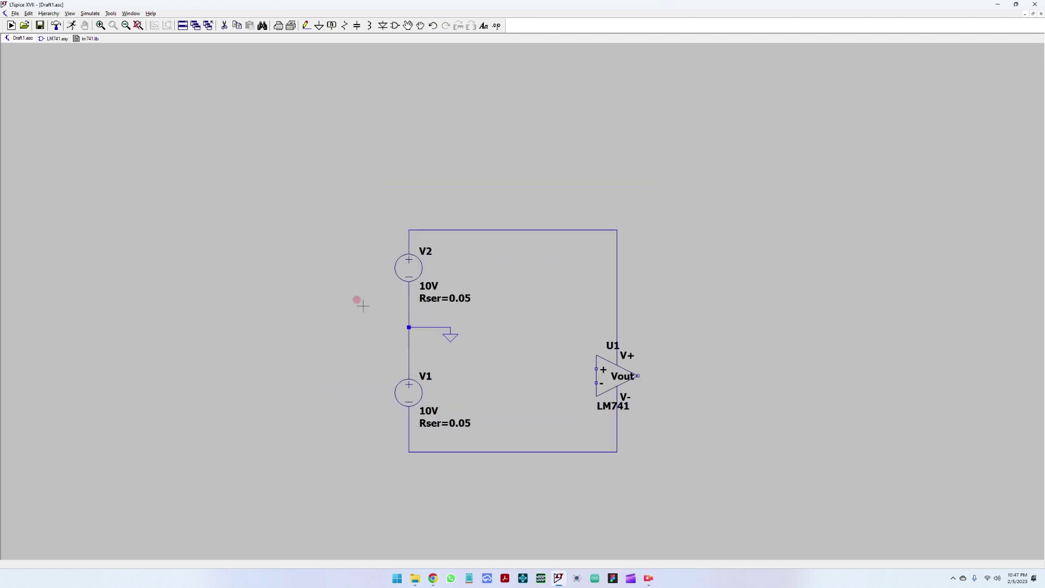
pyautogui.scroll(3, 547, 419)
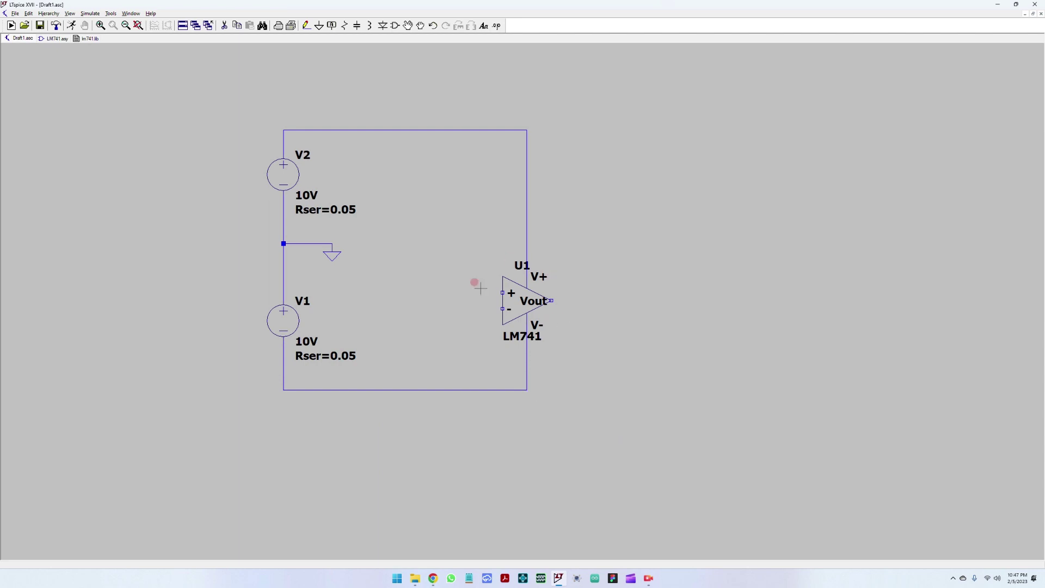
pyautogui.click(345, 26)
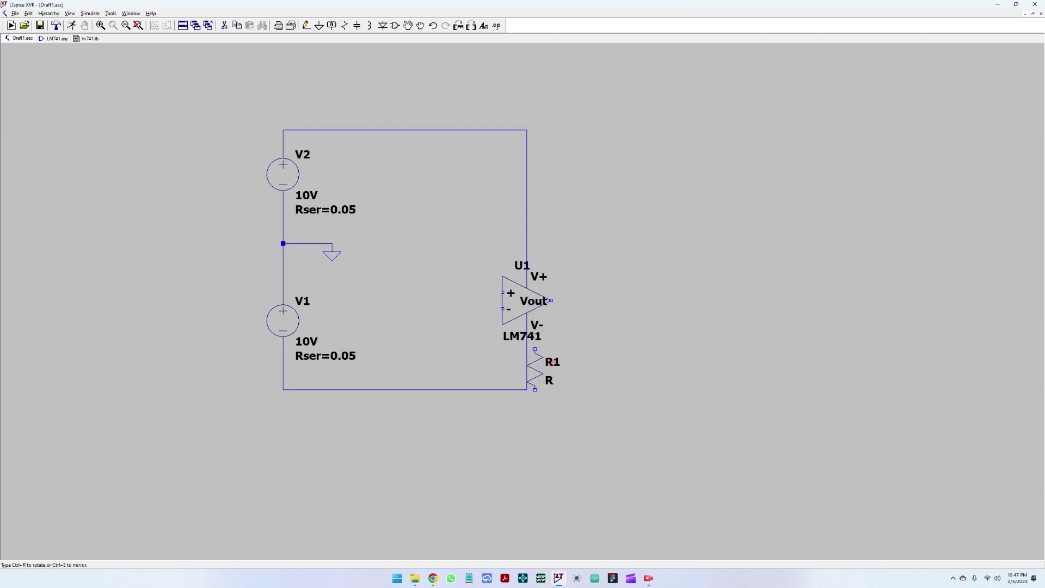
pyautogui.click(571, 368)
pyautogui.press('Escape')
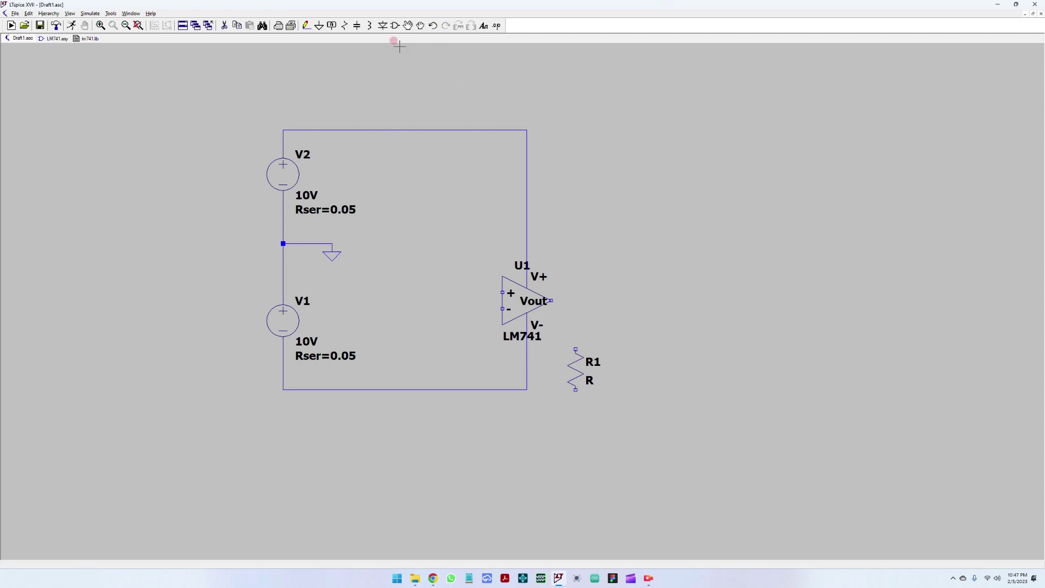
pyautogui.click(344, 25)
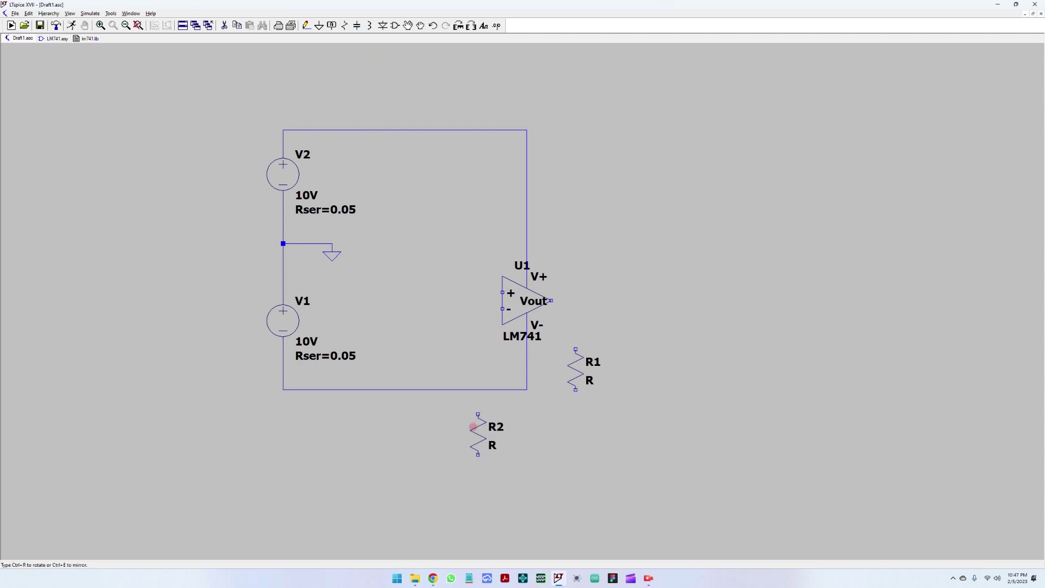
pyautogui.click(474, 443)
pyautogui.press('Escape')
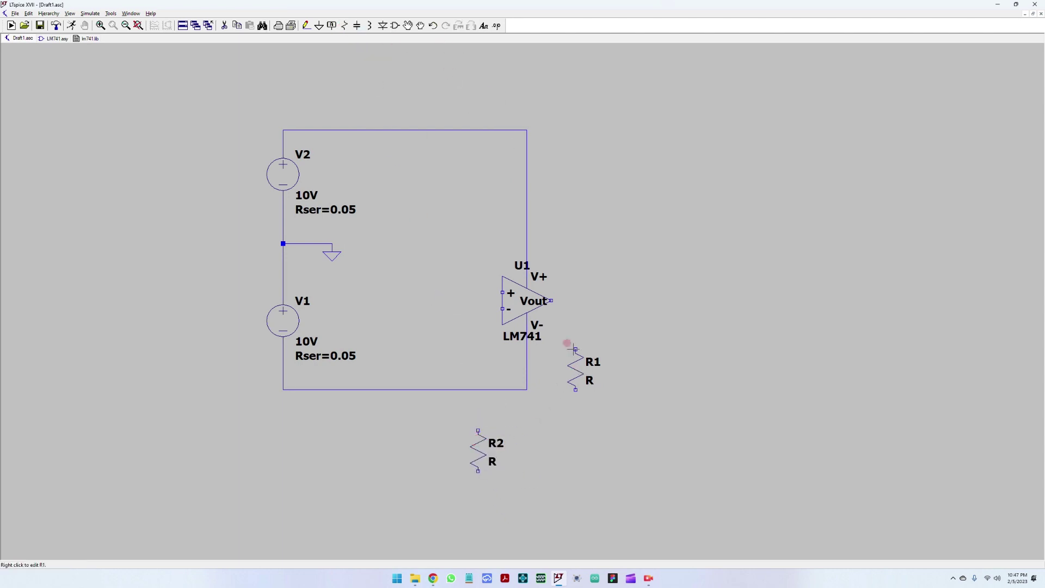
# Rotate R1 to horizontal and move it just below the lower supply wire, under the op-amp.
pyautogui.click(407, 26)
pyautogui.click(482, 220)
pyautogui.click(568, 363)
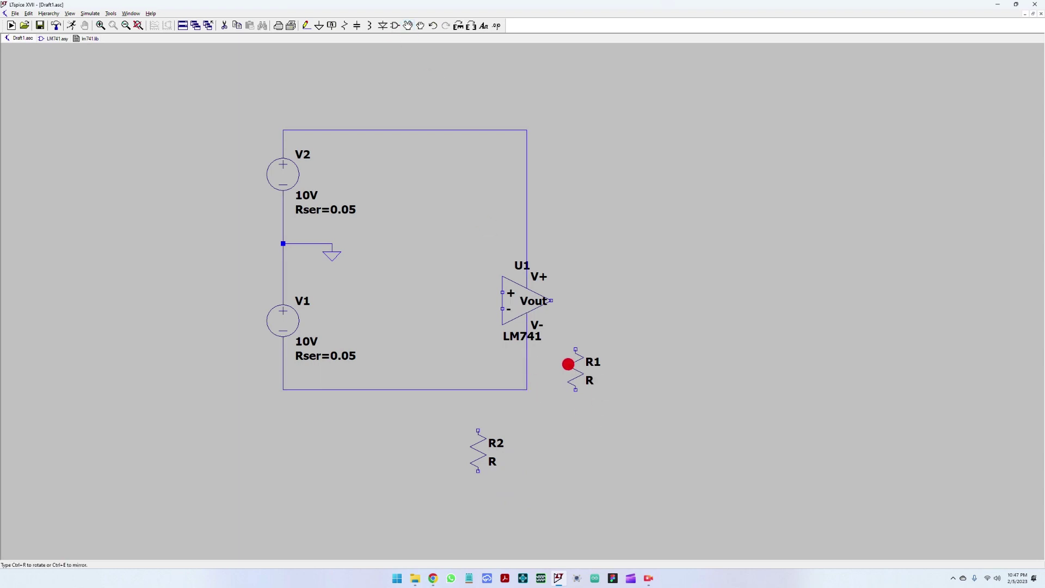
pyautogui.click(458, 25)
pyautogui.click(539, 474)
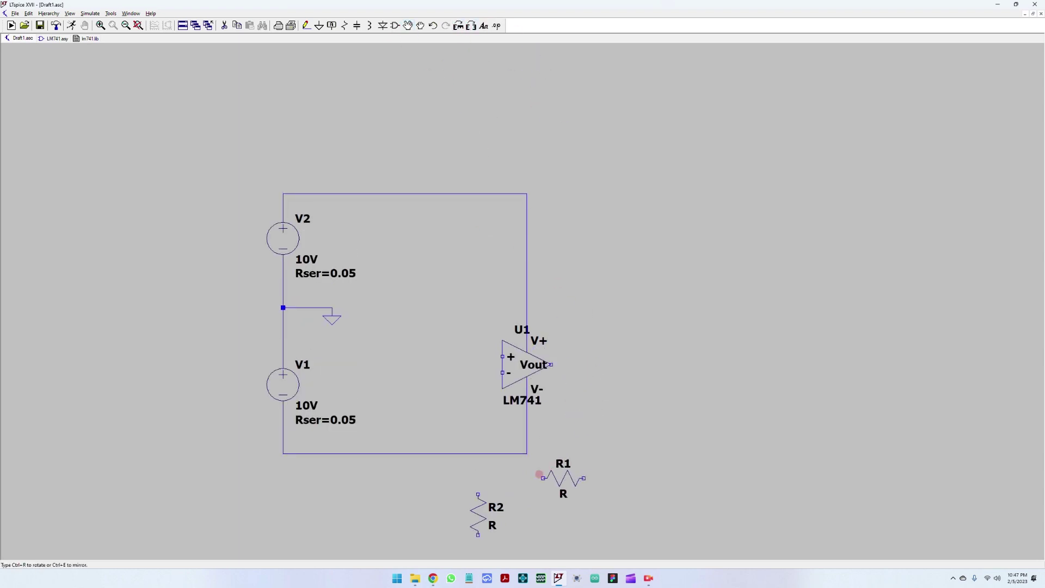
pyautogui.click(522, 468)
# Set R1's resistance to 20k.
pyautogui.scroll(2, 545, 463)
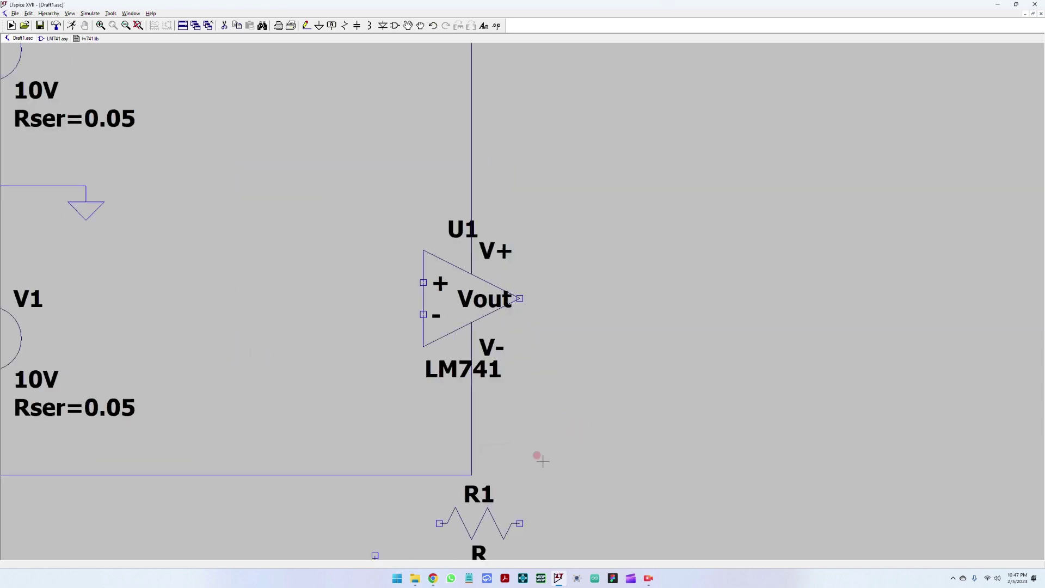
pyautogui.scroll(-6, 583, 368)
pyautogui.scroll(2, 577, 403)
pyautogui.scroll(-1, 610, 363)
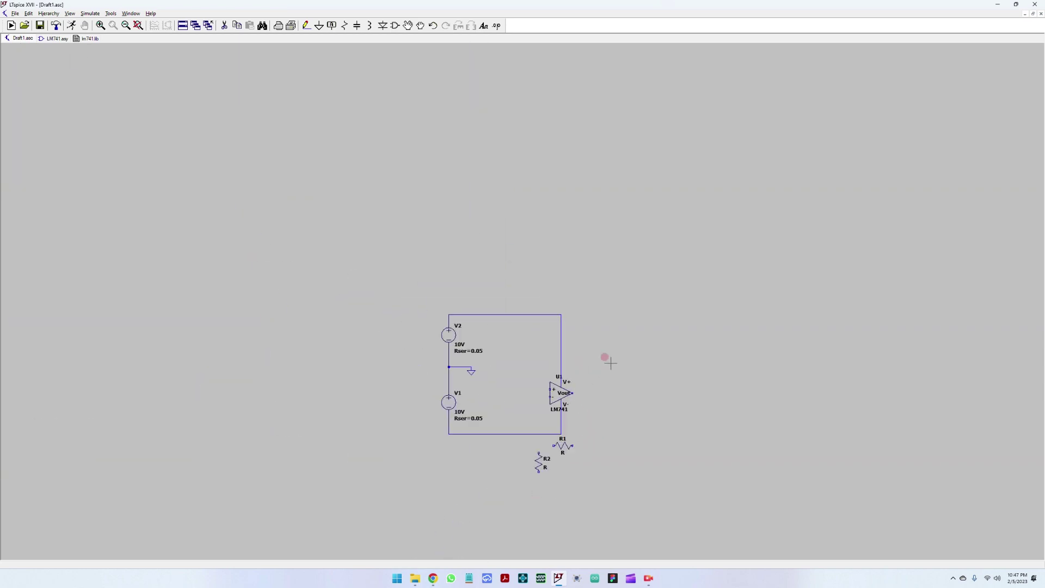
pyautogui.scroll(-1, 611, 363)
pyautogui.scroll(3, 563, 458)
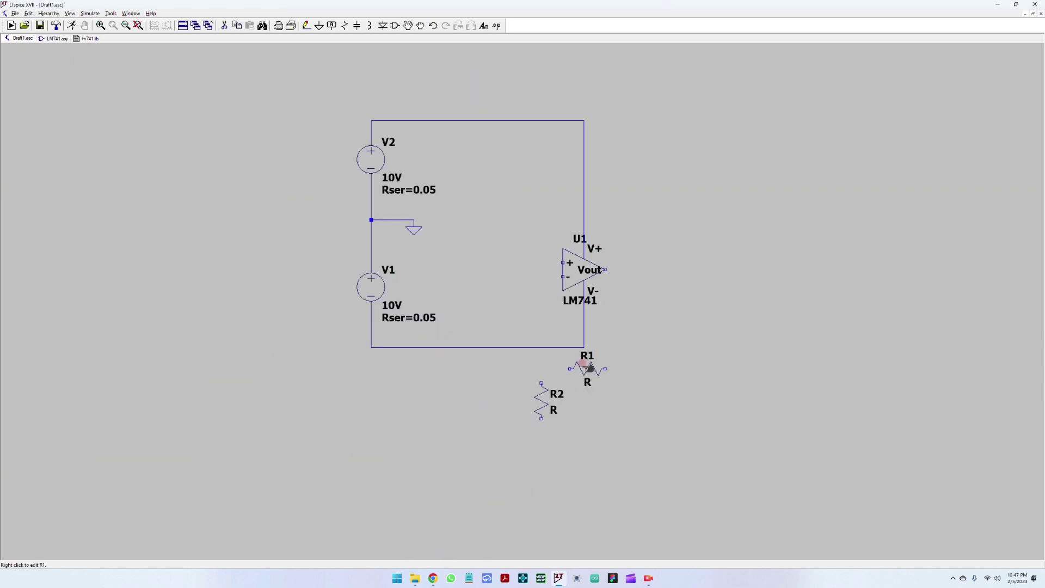
pyautogui.rightClick(590, 368)
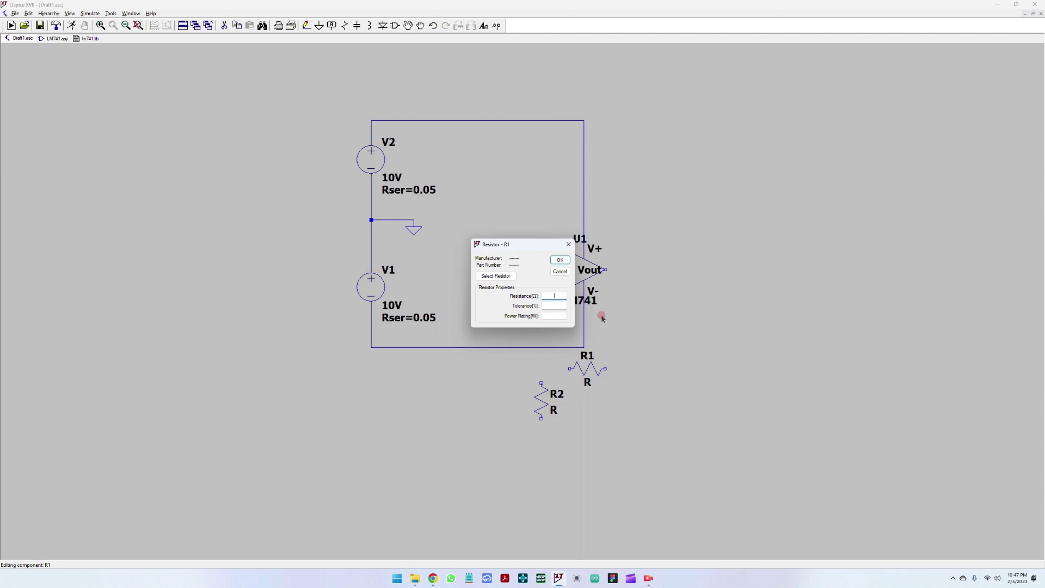
pyautogui.press('Return')
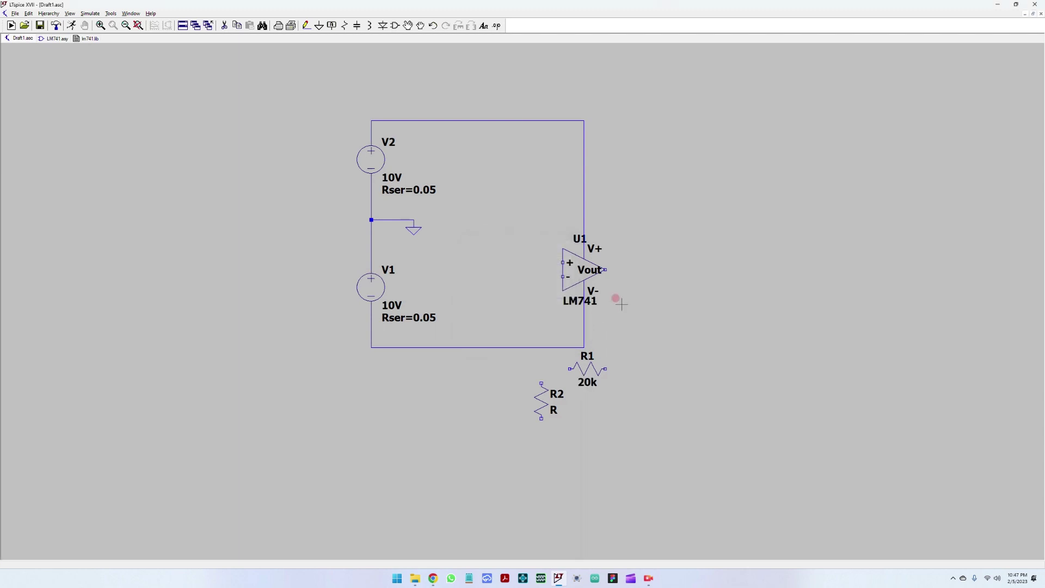
# Set R2's resistance to 10k.
pyautogui.rightClick(542, 400)
pyautogui.click(553, 294)
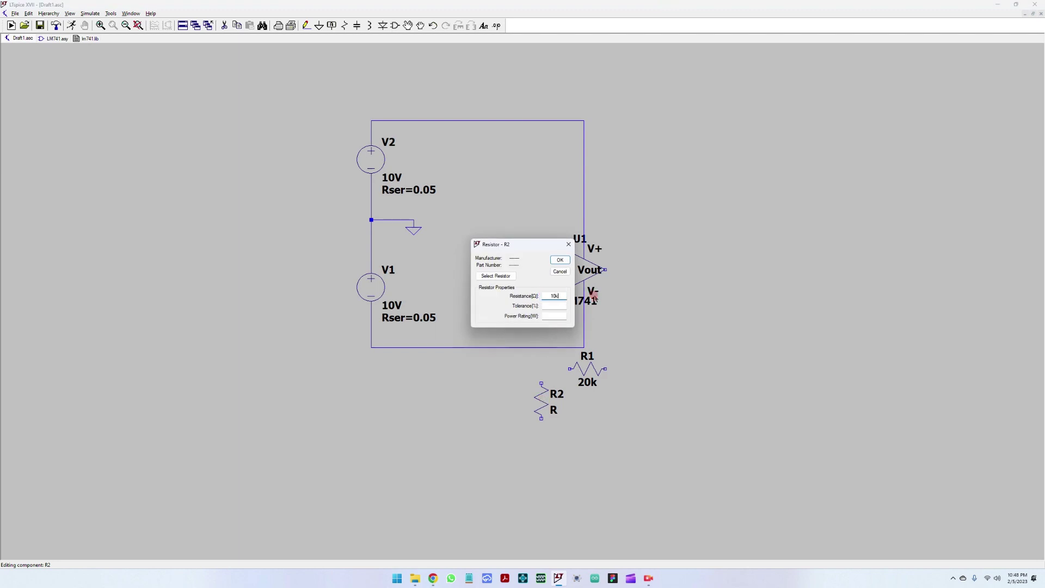
pyautogui.press('Return')
# Connect R2's lower terminal to a new ground symbol beneath it and wire its upper terminal to R1's left end.
pyautogui.click(319, 26)
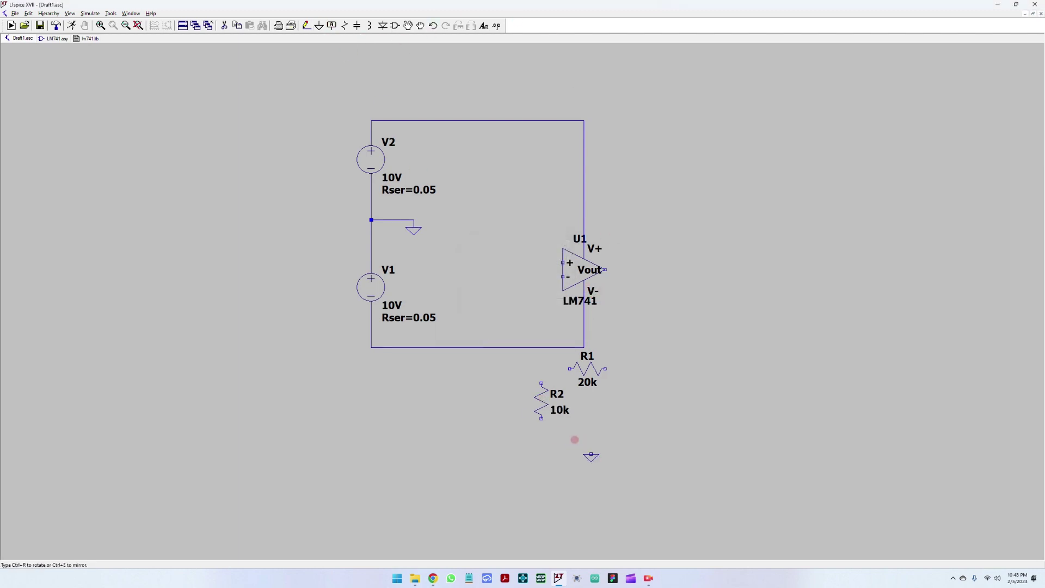
pyautogui.click(538, 436)
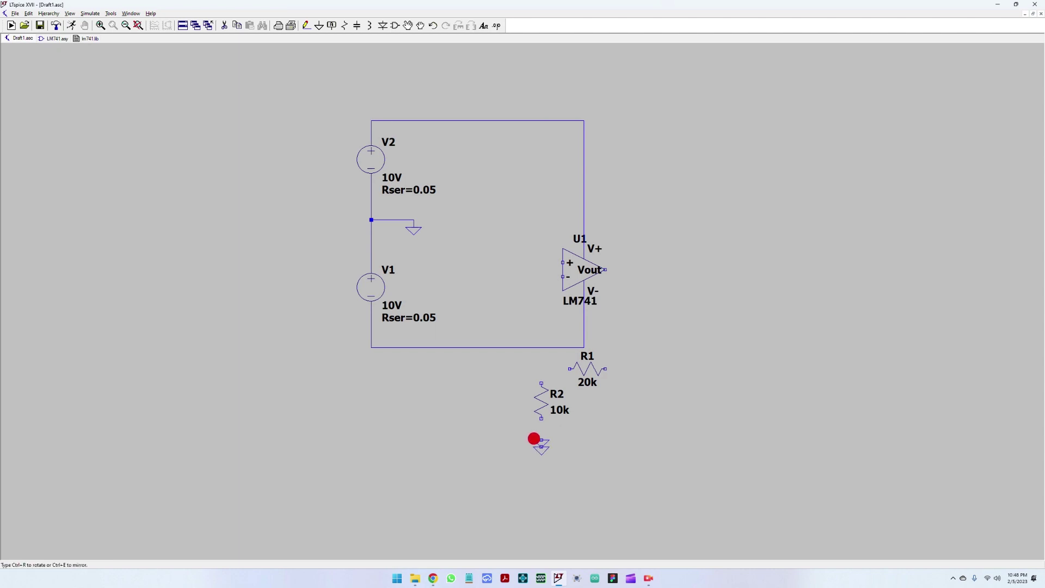
pyautogui.click(307, 26)
pyautogui.click(541, 418)
pyautogui.click(541, 439)
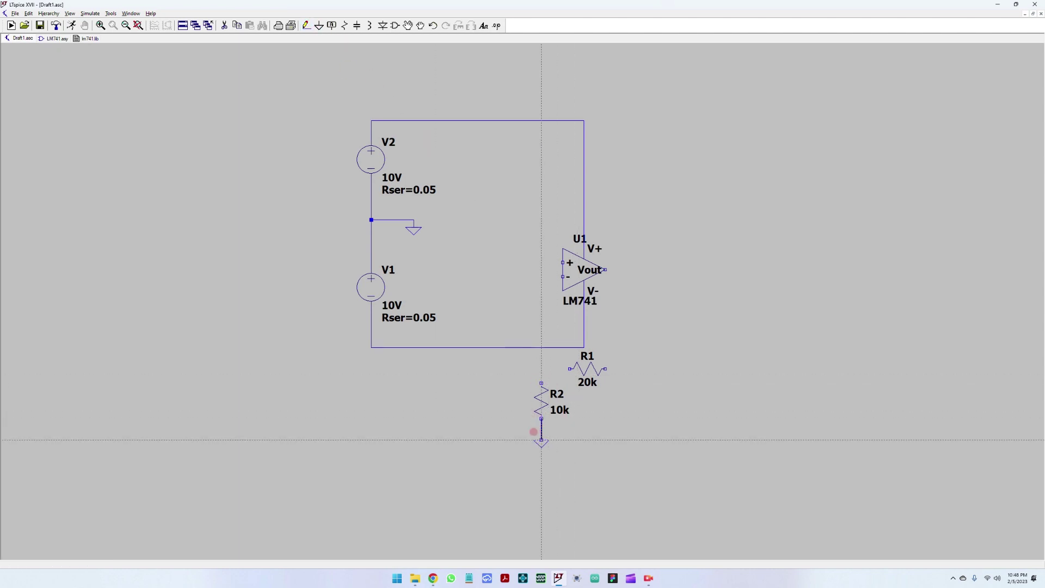
pyautogui.click(541, 384)
pyautogui.click(568, 368)
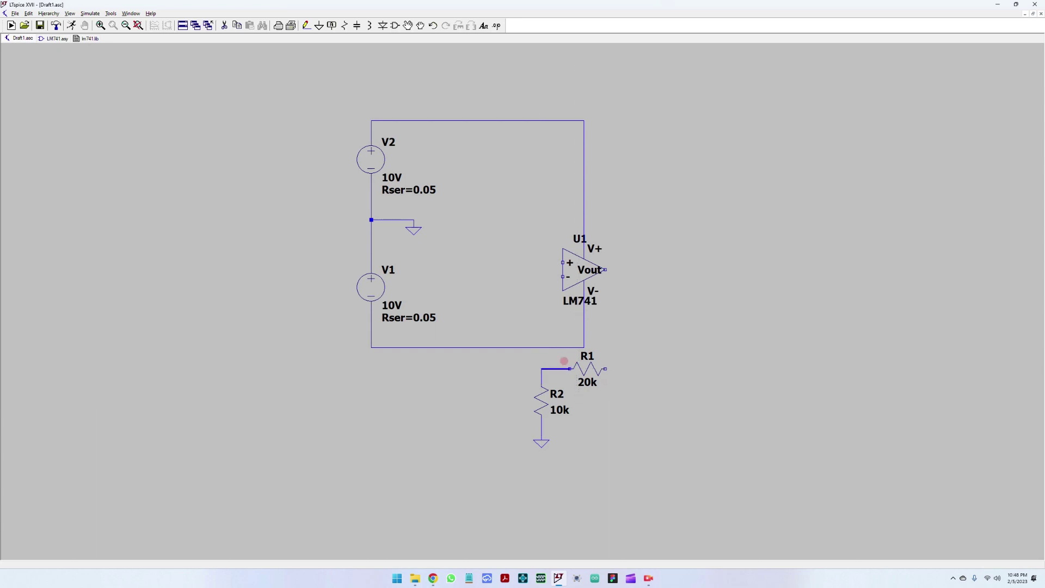
# Wire R1's right end to the op-amp output and the R1–R2 junction to the inverting input.
pyautogui.click(606, 368)
pyautogui.click(662, 368)
pyautogui.click(662, 283)
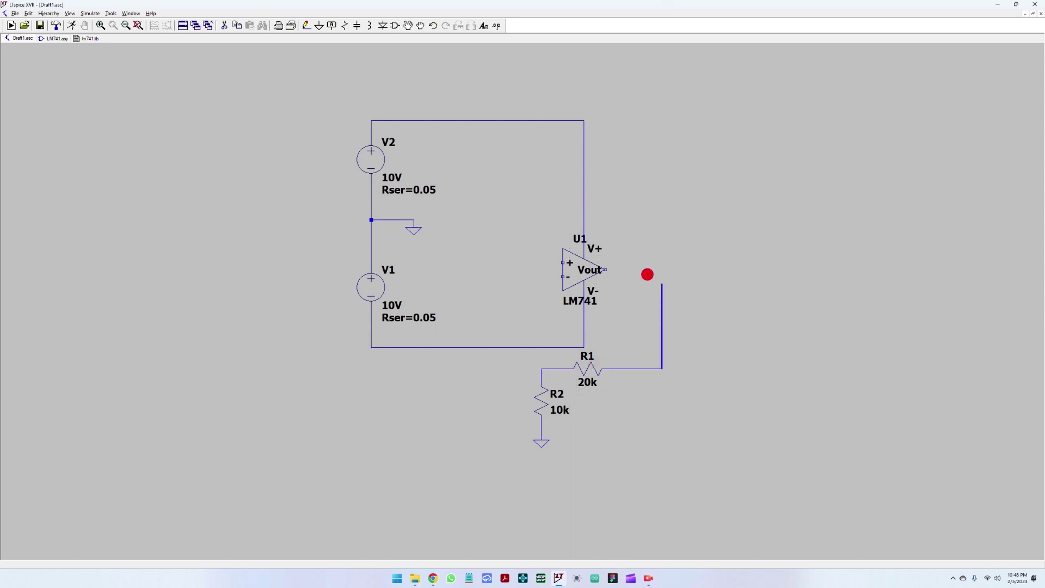
pyautogui.click(596, 269)
pyautogui.click(541, 369)
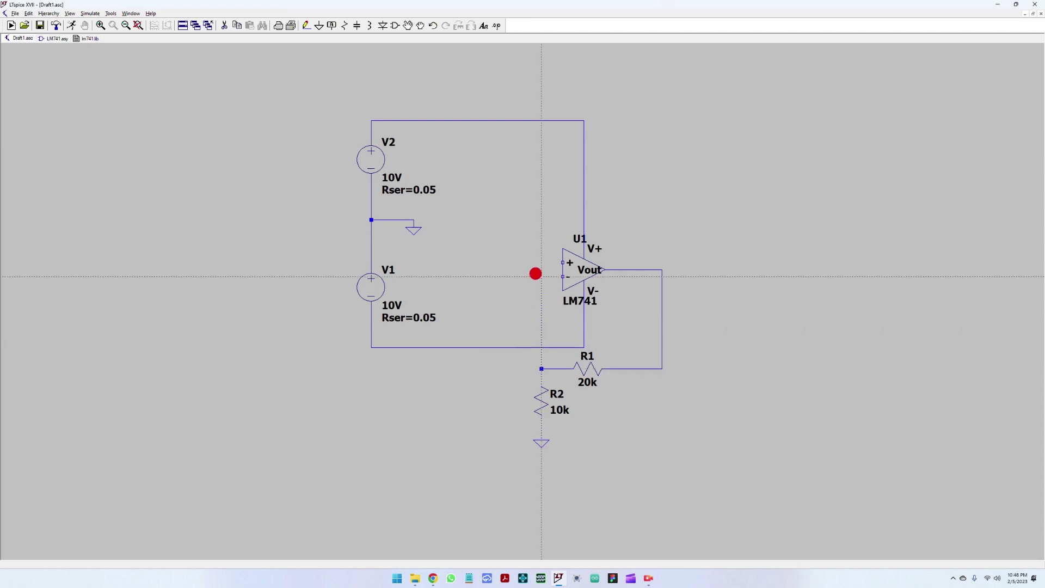
pyautogui.click(563, 276)
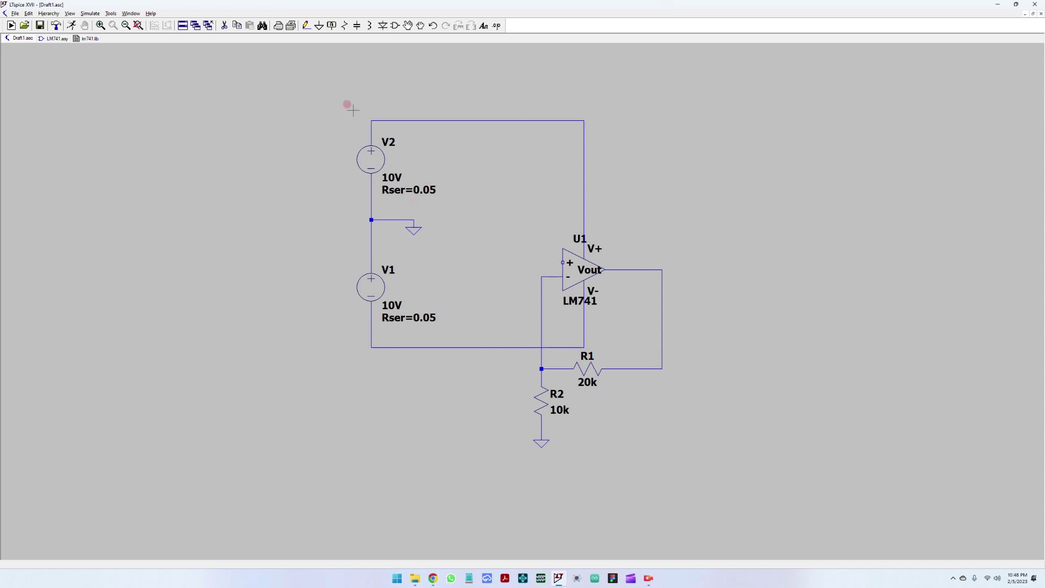
# Place a new voltage source between V1 and the op-amp, near the non-inverting input.
pyautogui.click(395, 25)
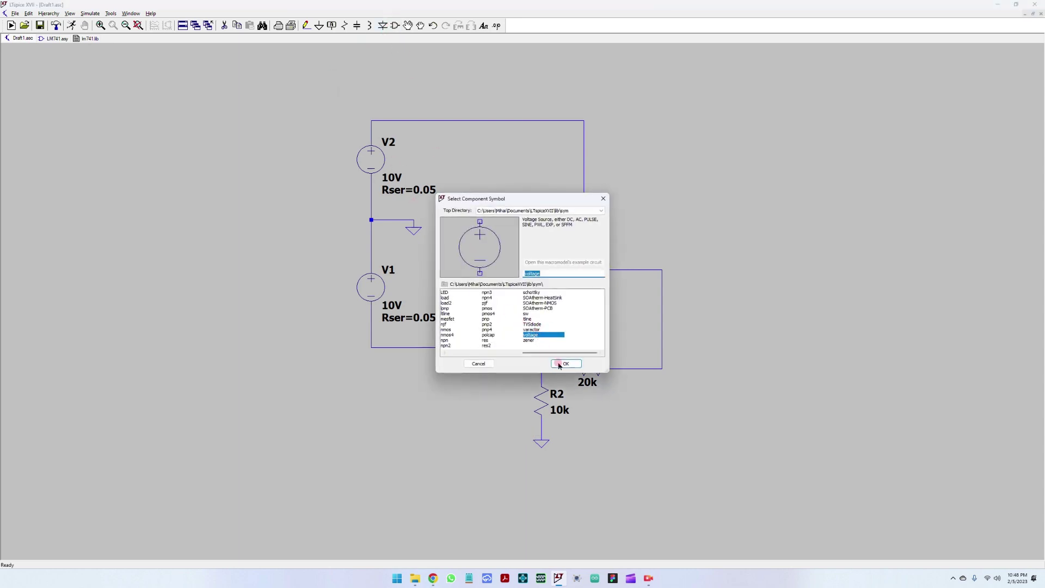
pyautogui.click(566, 364)
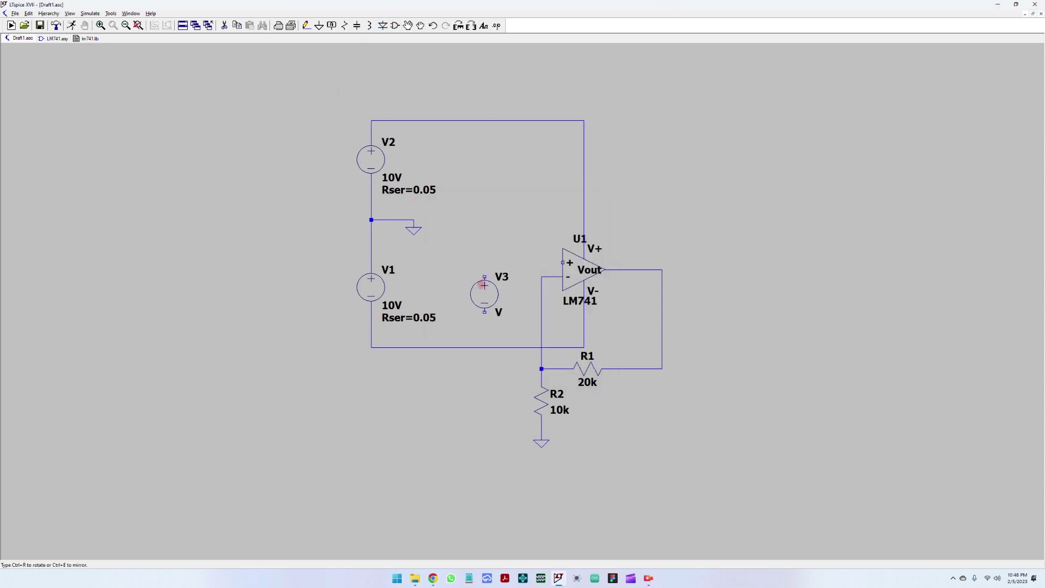
pyautogui.click(484, 284)
# Configure V3 as a sine source with 0 V DC offset, 2.5V amplitude and 10k frequency.
pyautogui.rightClick(484, 285)
pyautogui.rightClick(484, 285)
pyautogui.click(524, 330)
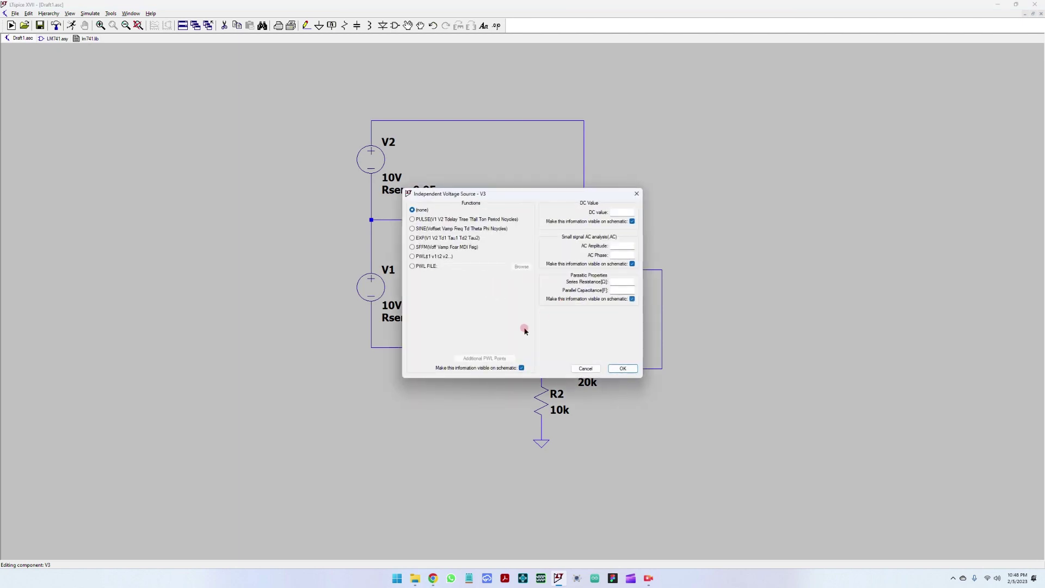
pyautogui.click(433, 229)
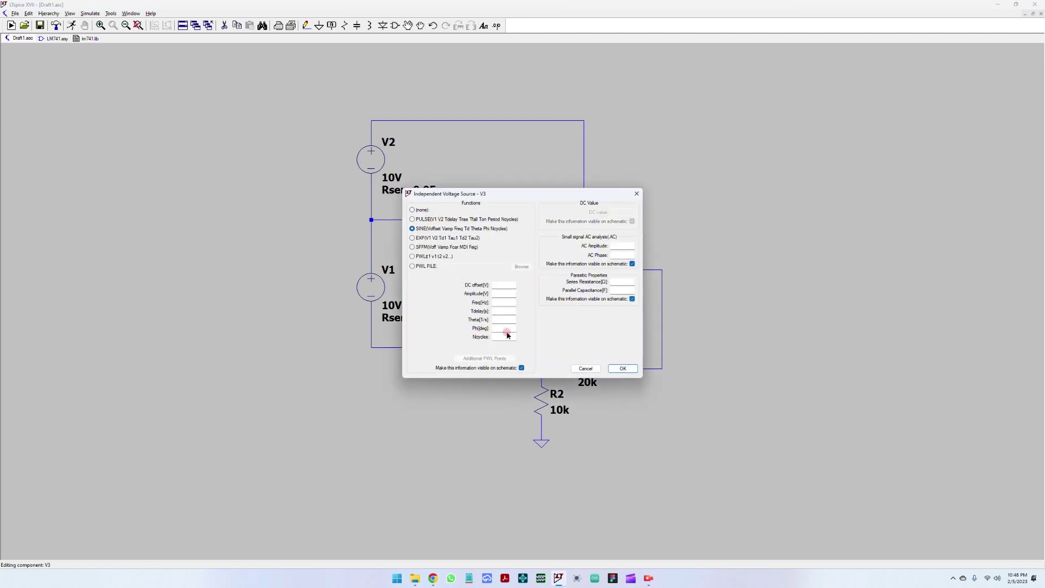
pyautogui.click(504, 285)
pyautogui.press('Tab')
pyautogui.click(501, 302)
pyautogui.click(623, 369)
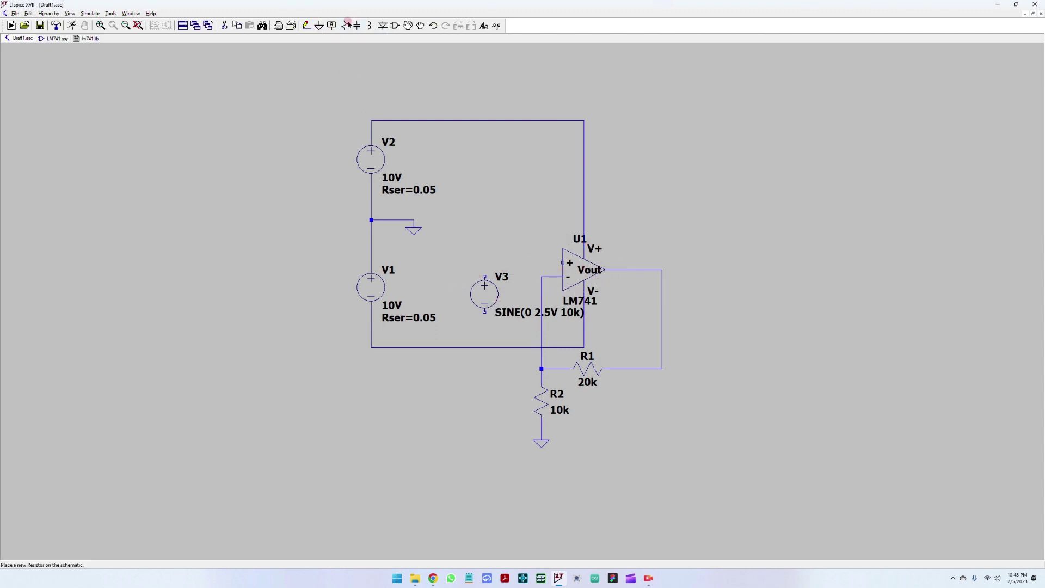
# Place a ground beneath V3, wire V3's negative terminal to it, and wire its positive terminal to the op-amp's non-inverting input.
pyautogui.click(319, 25)
pyautogui.click(482, 324)
pyautogui.click(307, 26)
pyautogui.click(483, 276)
pyautogui.click(562, 262)
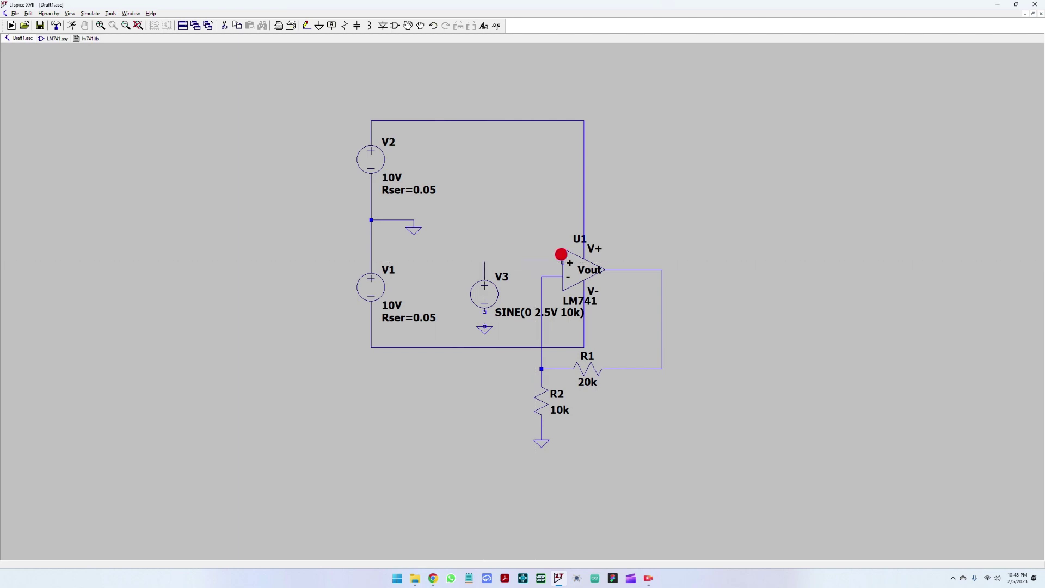
pyautogui.click(484, 308)
pyautogui.click(483, 325)
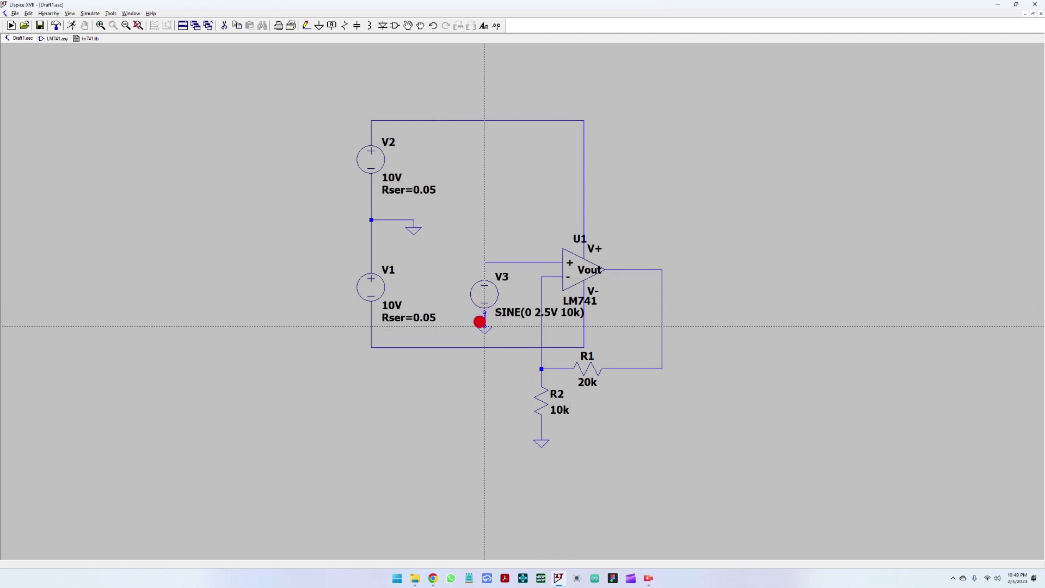
pyautogui.rightClick(481, 333)
pyautogui.scroll(-1, 500, 327)
pyautogui.scroll(2, 516, 348)
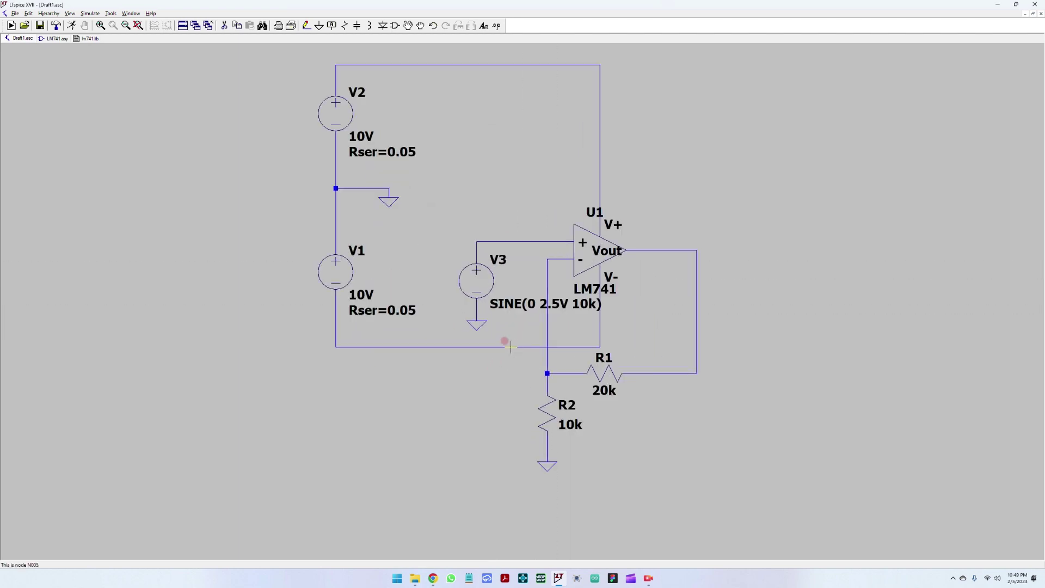
pyautogui.scroll(-1, 457, 322)
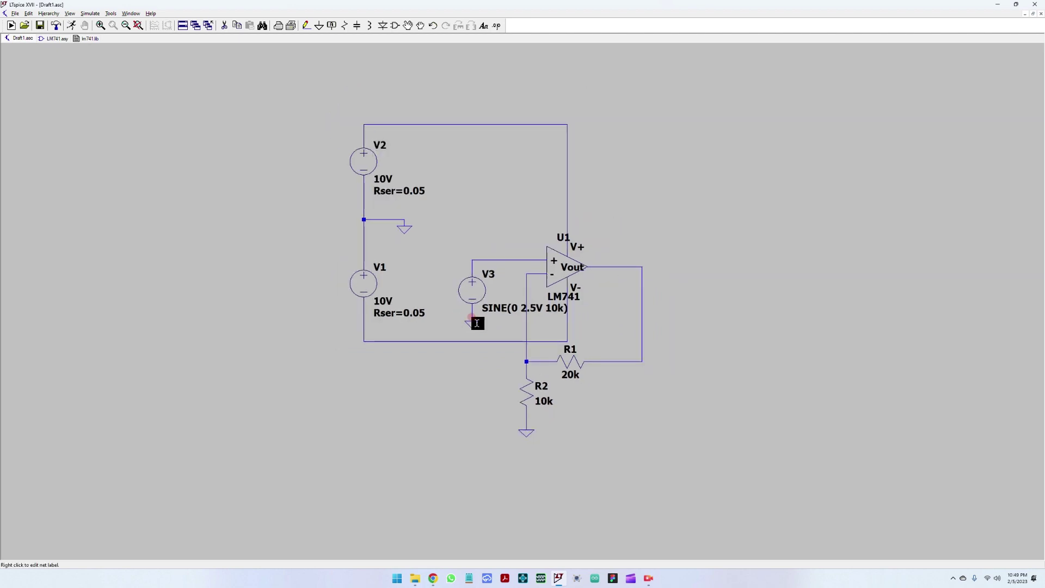
# Define a transient analysis with a stop time of 10m.
pyautogui.click(72, 26)
pyautogui.click(581, 248)
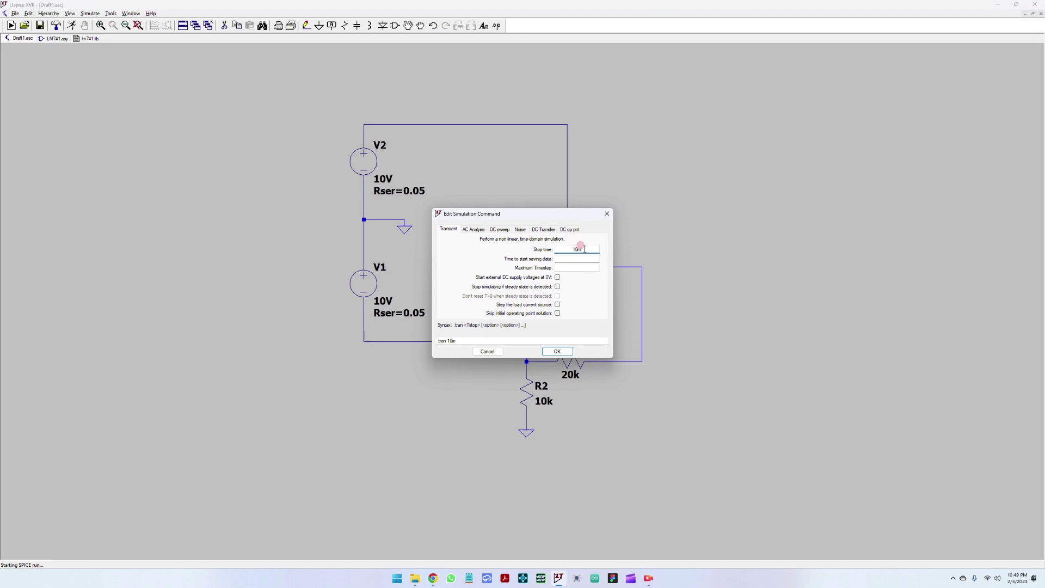
pyautogui.click(560, 351)
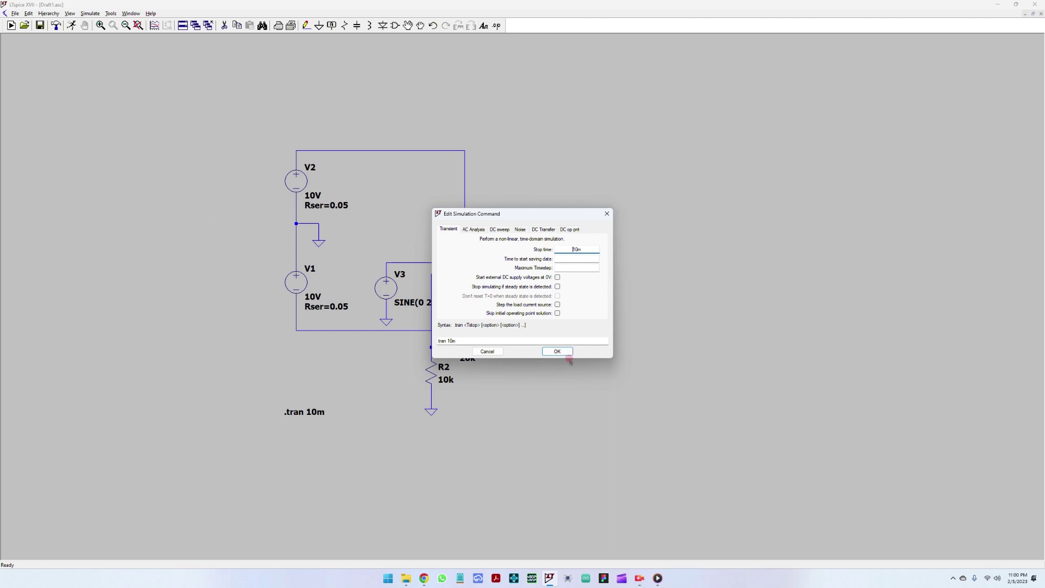
pyautogui.click(556, 351)
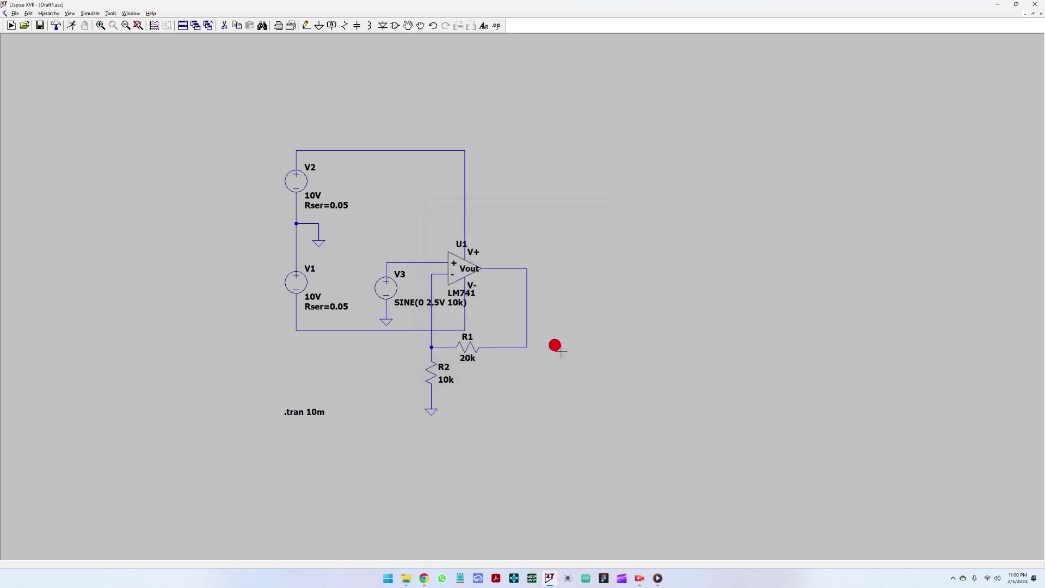
# Set V3's sine amplitude to 1V.
pyautogui.rightClick(386, 287)
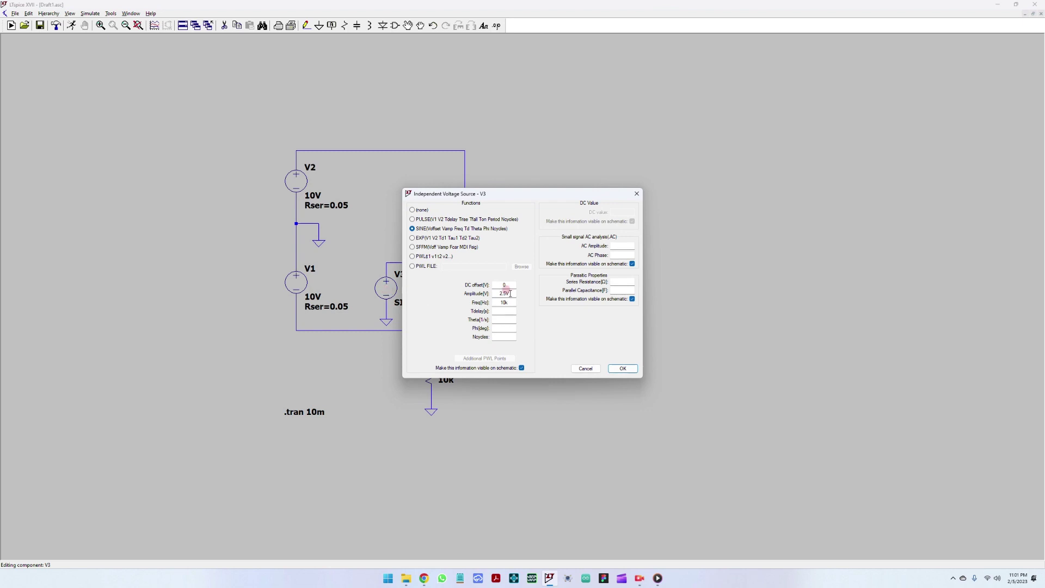
pyautogui.moveTo(505, 294); pyautogui.dragTo(489, 295)
pyautogui.click(624, 367)
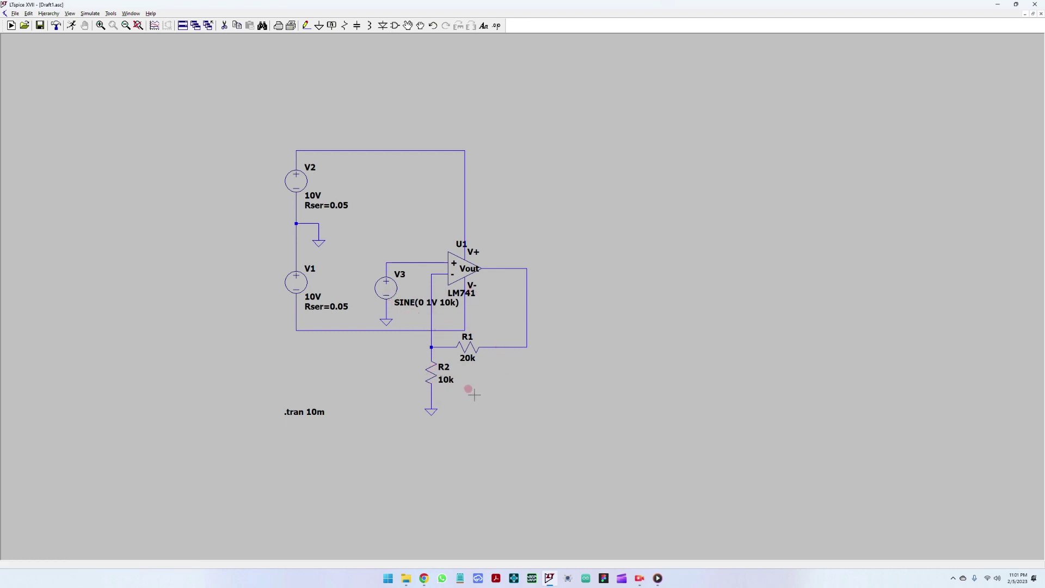
# Run the simulation and plot the voltages at the op-amp's non-inverting input and at its output.
pyautogui.click(71, 27)
pyautogui.click(71, 27)
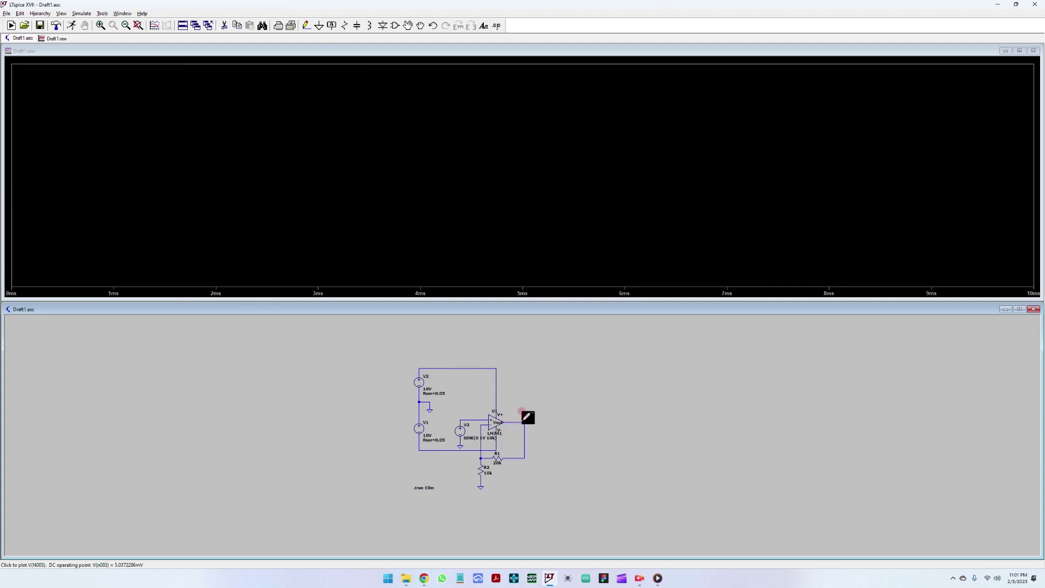
pyautogui.click(467, 415)
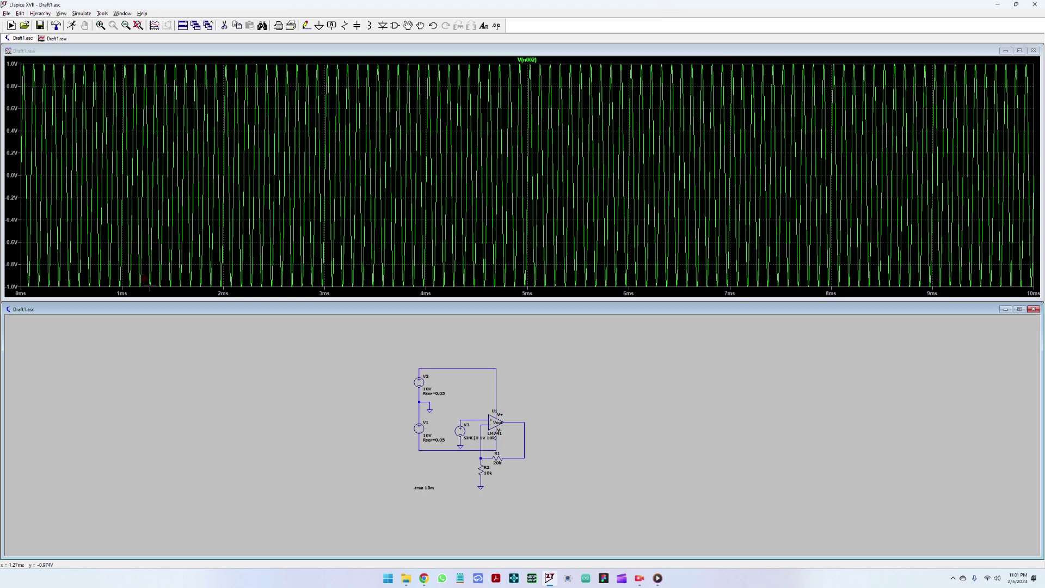
pyautogui.click(469, 398)
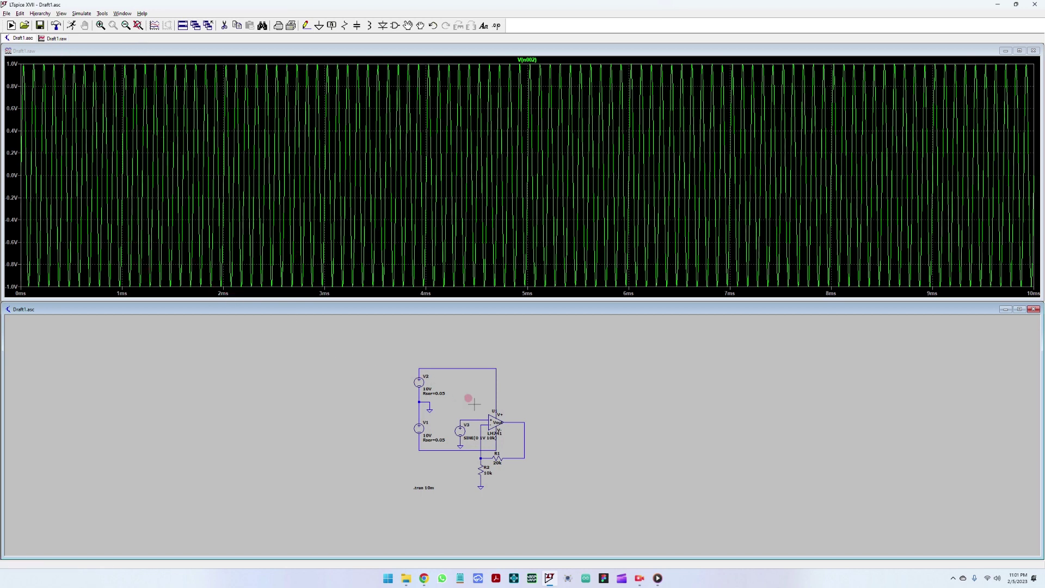
pyautogui.click(518, 414)
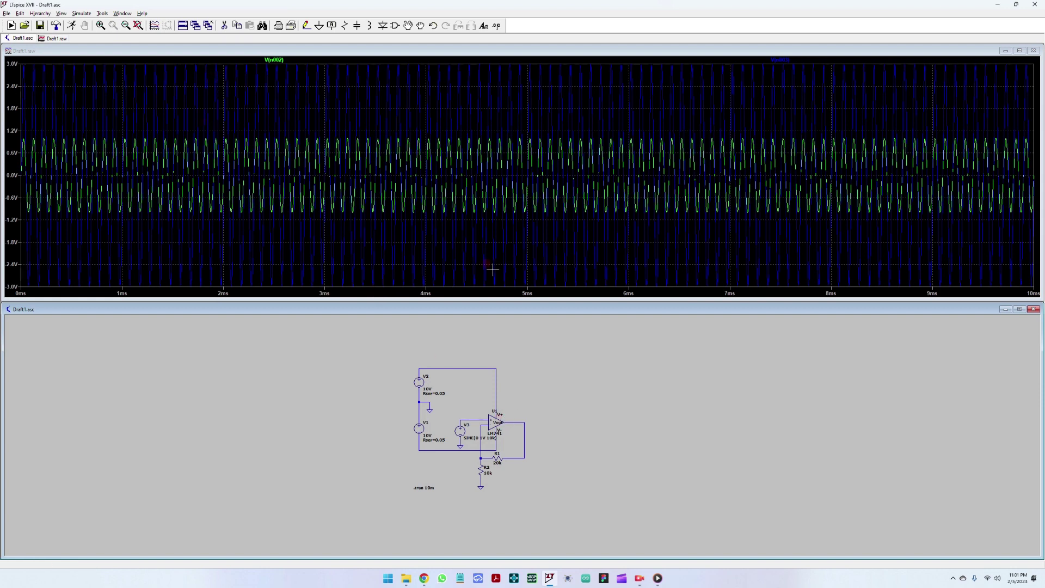
pyautogui.moveTo(508, 283); pyautogui.dragTo(366, 63)
pyautogui.hotkey('ctrl', 'a')
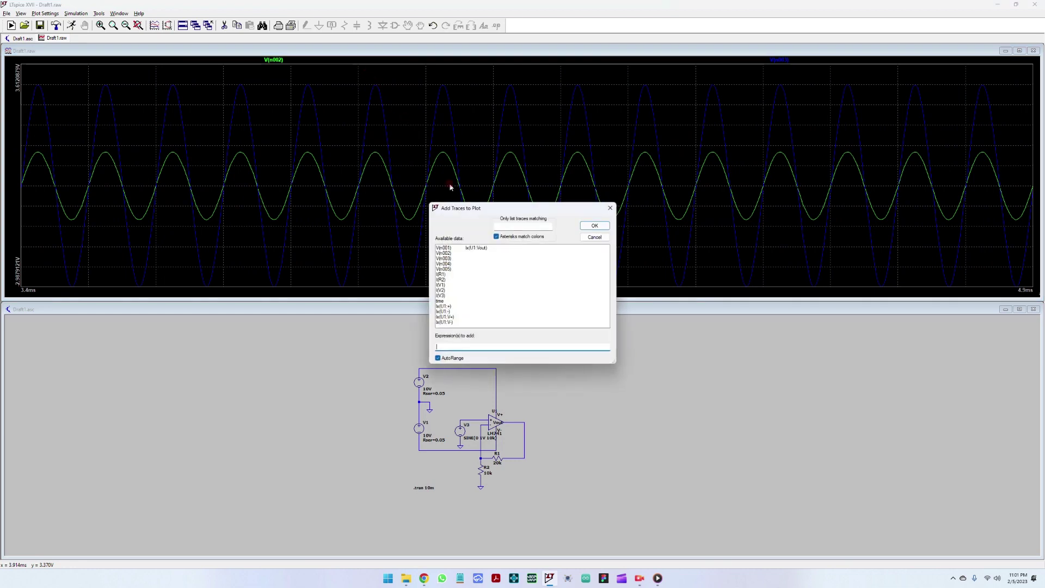
pyautogui.click(594, 237)
pyautogui.moveTo(400, 76); pyautogui.dragTo(655, 294)
pyautogui.hotkey('ctrl', 'a')
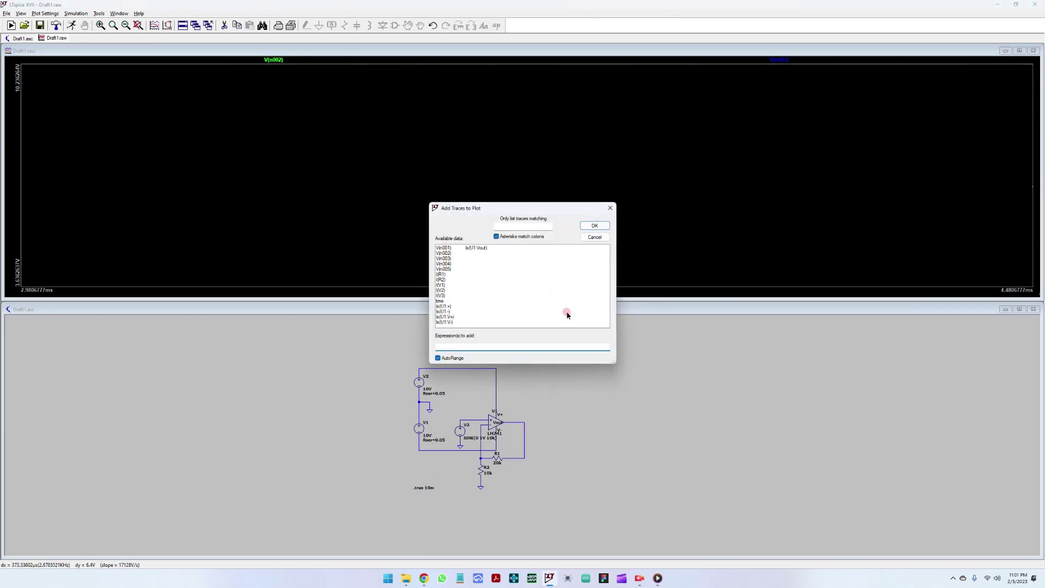
pyautogui.click(594, 237)
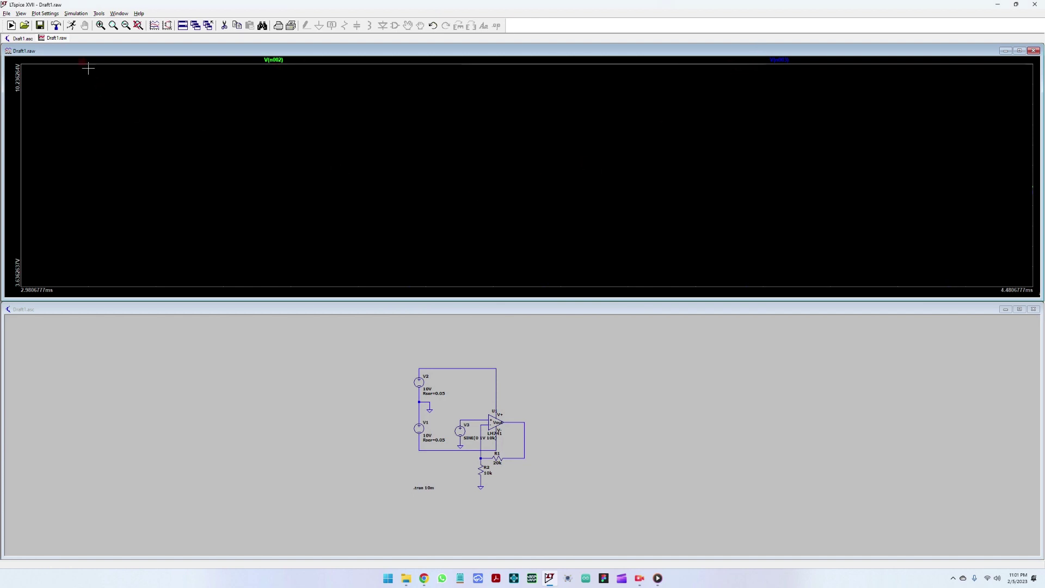
# Fit the full waveforms in the plot, and magnify a few cycles around 6.6 ms to compare input and output amplitudes.
pyautogui.click(21, 13)
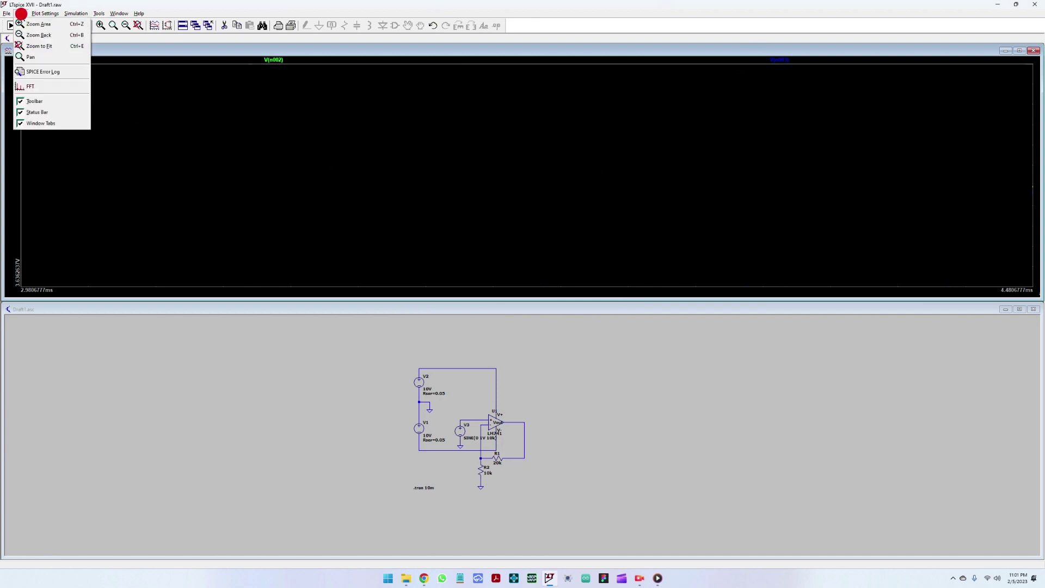
pyautogui.click(38, 47)
pyautogui.moveTo(530, 277); pyautogui.dragTo(462, 66)
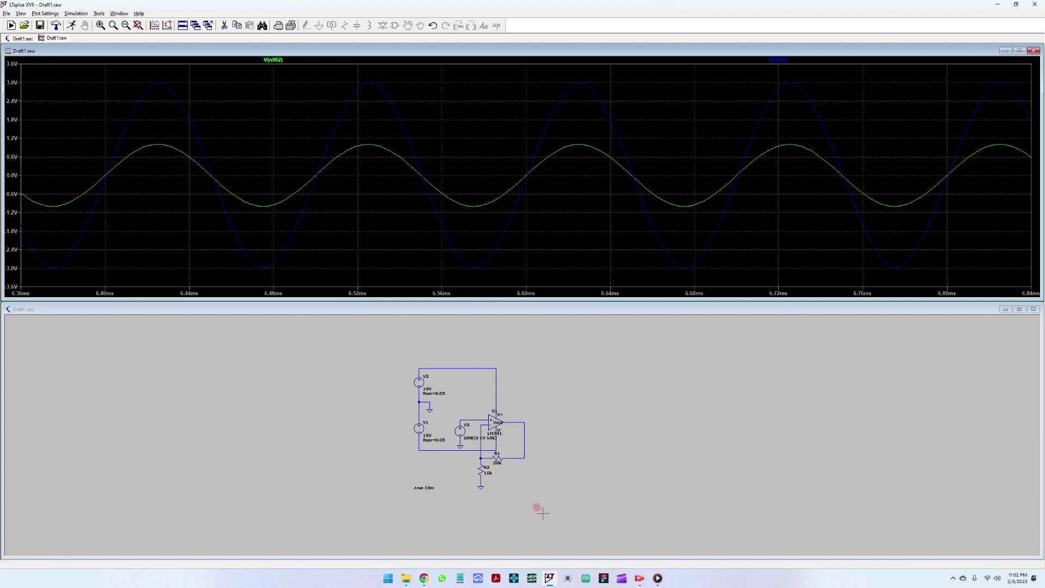
# Set R1's resistance to 50k.
pyautogui.scroll(5, 489, 488)
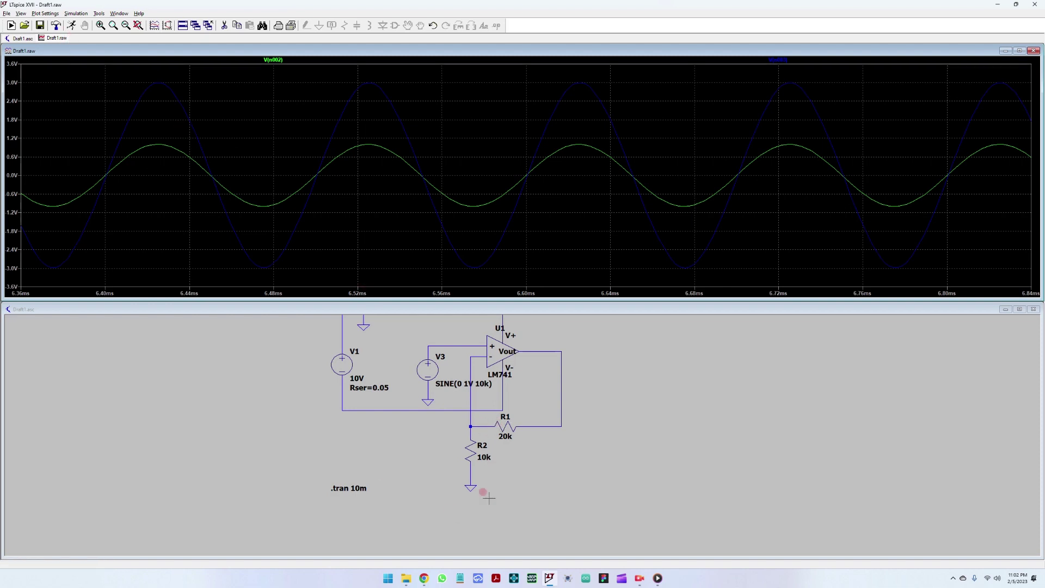
pyautogui.rightClick(506, 426)
pyautogui.click(552, 295)
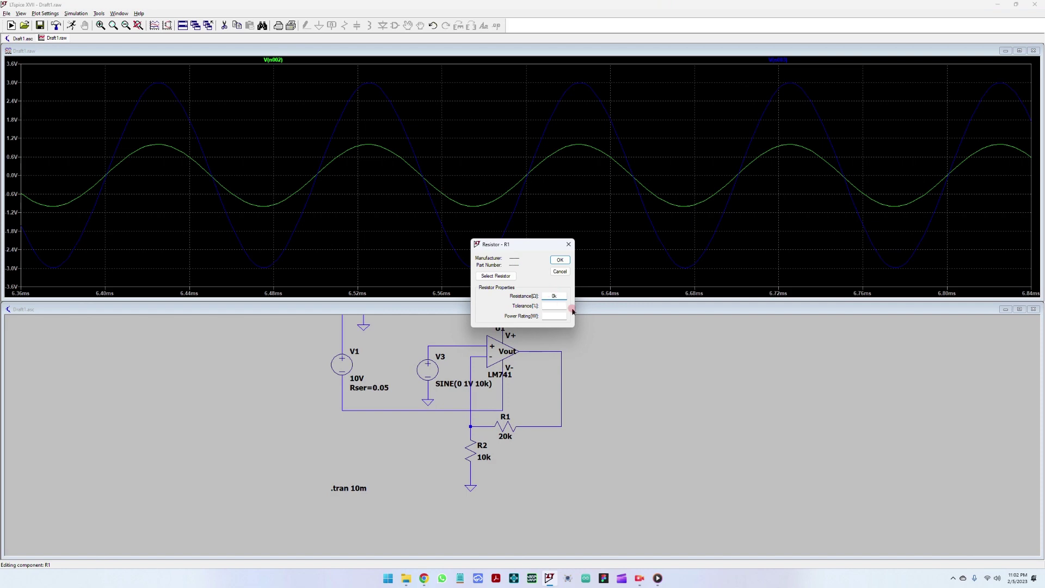
pyautogui.write('5')
pyautogui.click(559, 260)
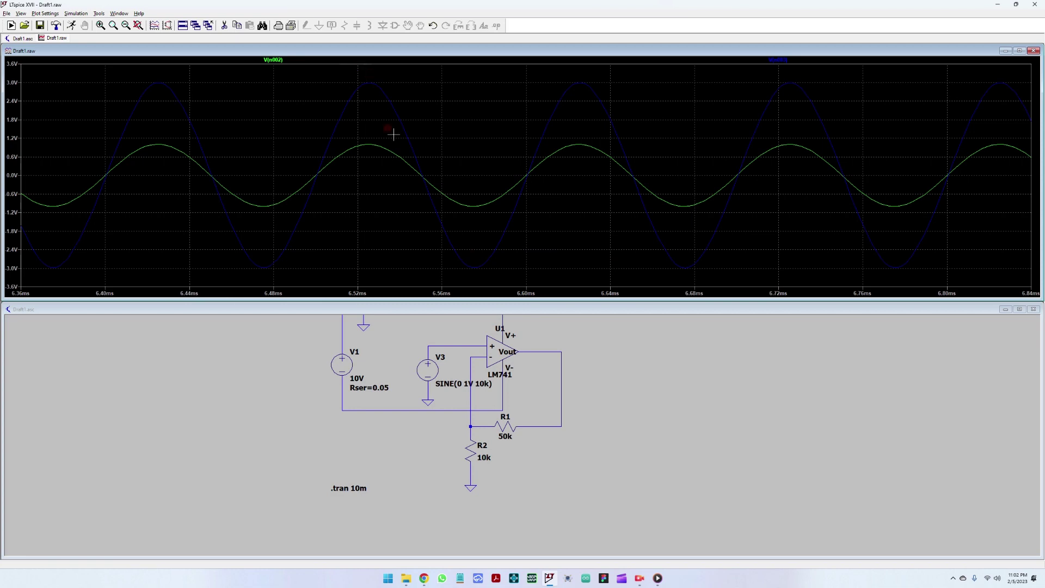
# Rerun the transient simulation and magnify the waveforms from about 2.8 ms to 4.8 ms.
pyautogui.click(71, 26)
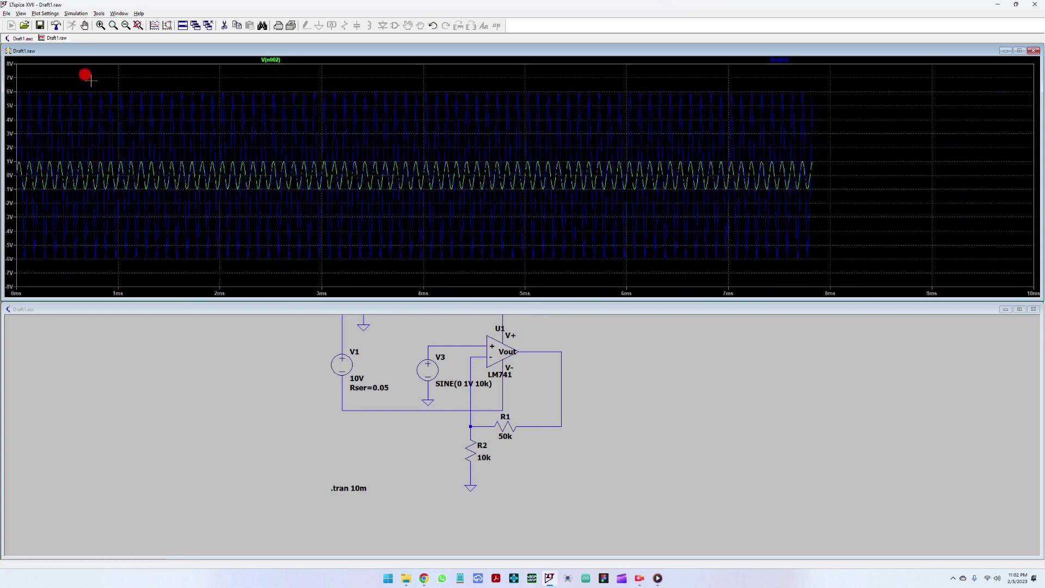
pyautogui.click(388, 429)
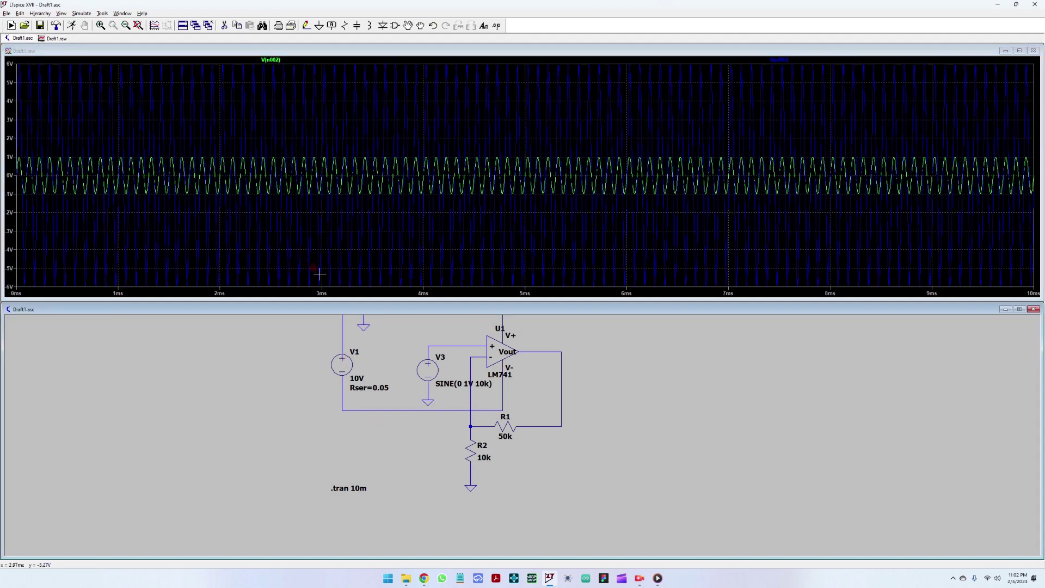
pyautogui.moveTo(497, 283); pyautogui.dragTo(318, 63)
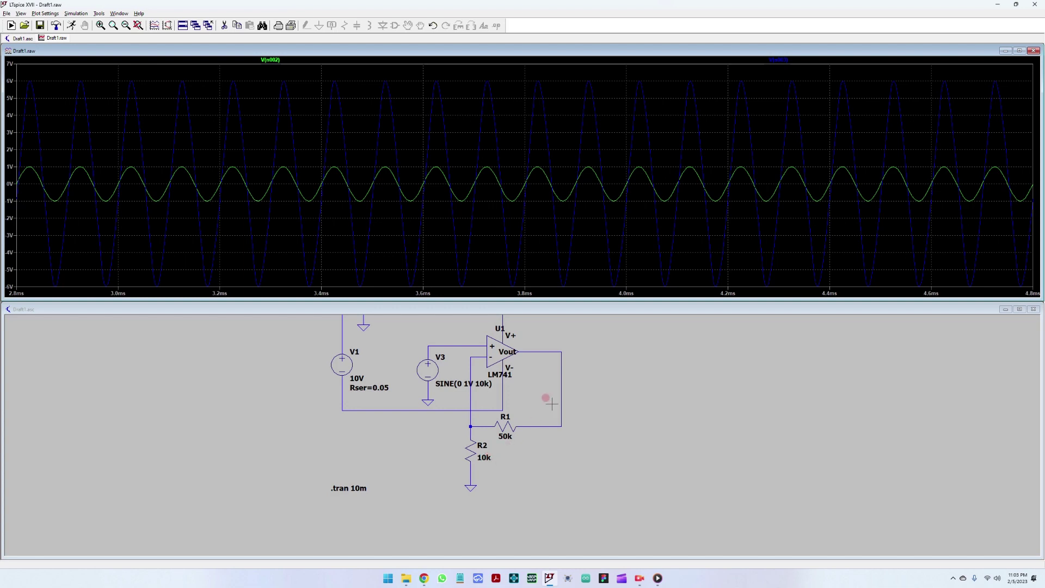
pyautogui.scroll(-5, 572, 474)
pyautogui.scroll(5, 521, 396)
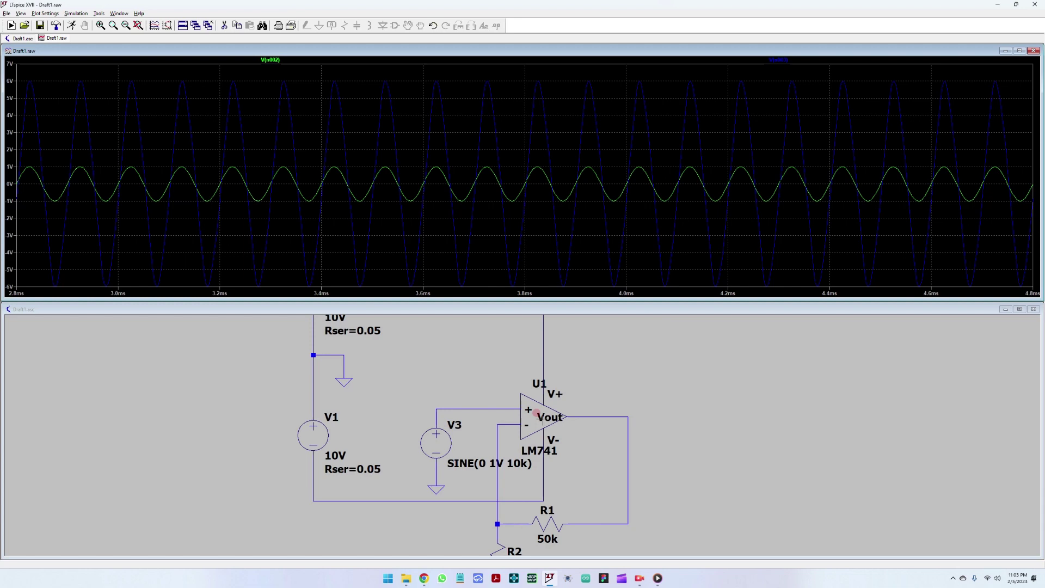
pyautogui.click(570, 380)
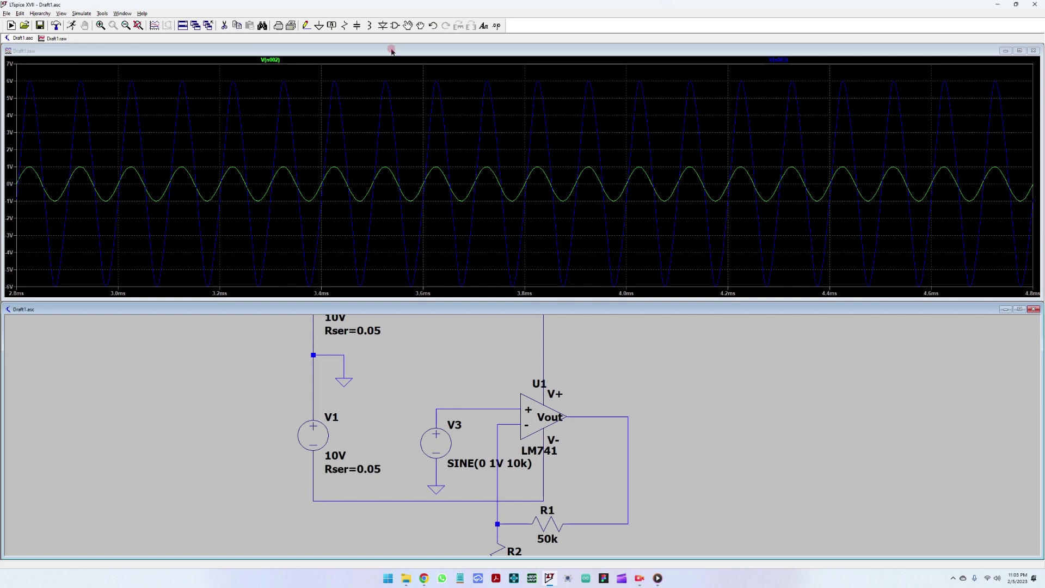
pyautogui.click(394, 26)
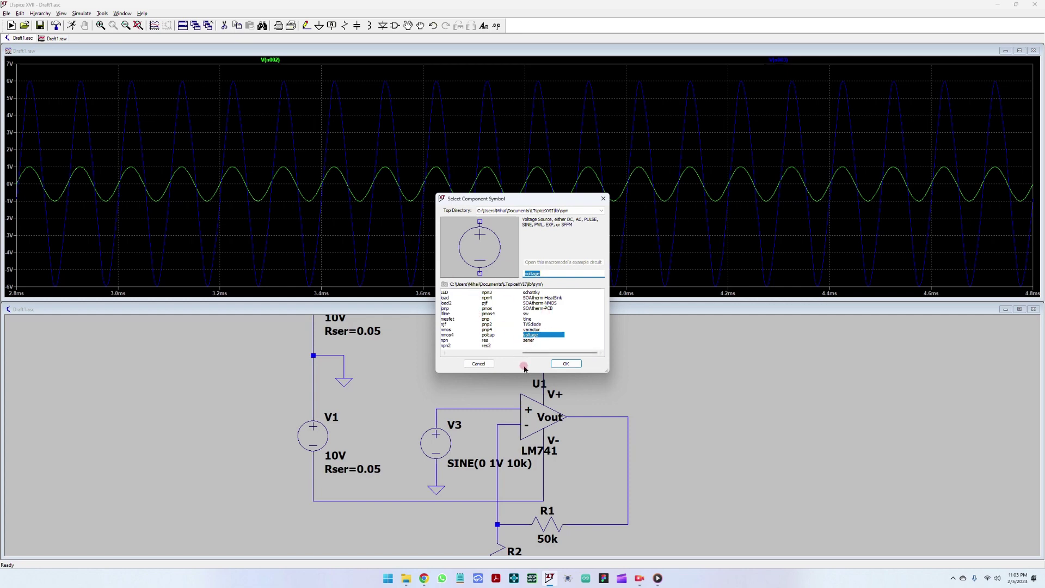
pyautogui.click(478, 363)
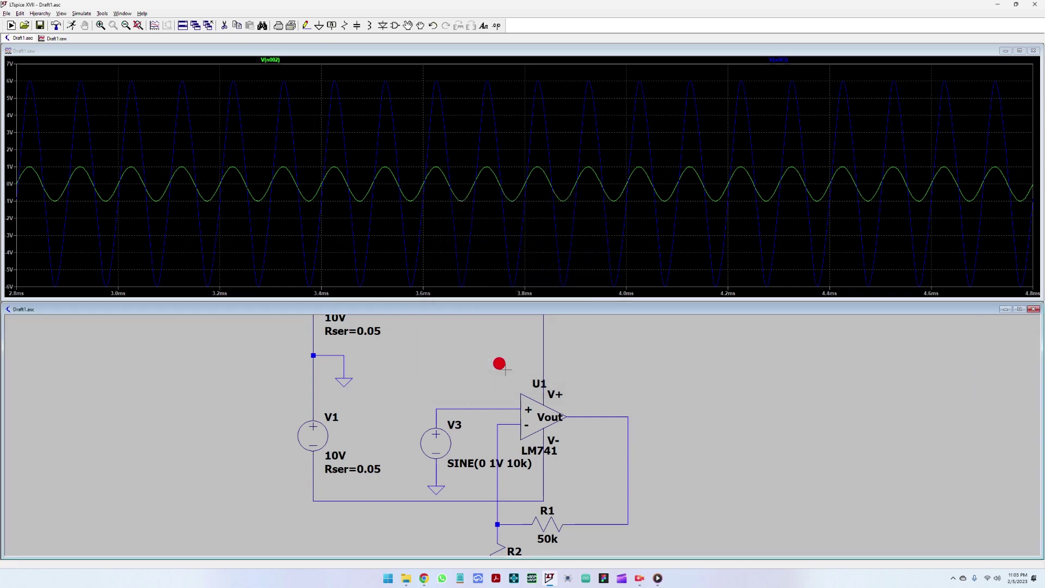